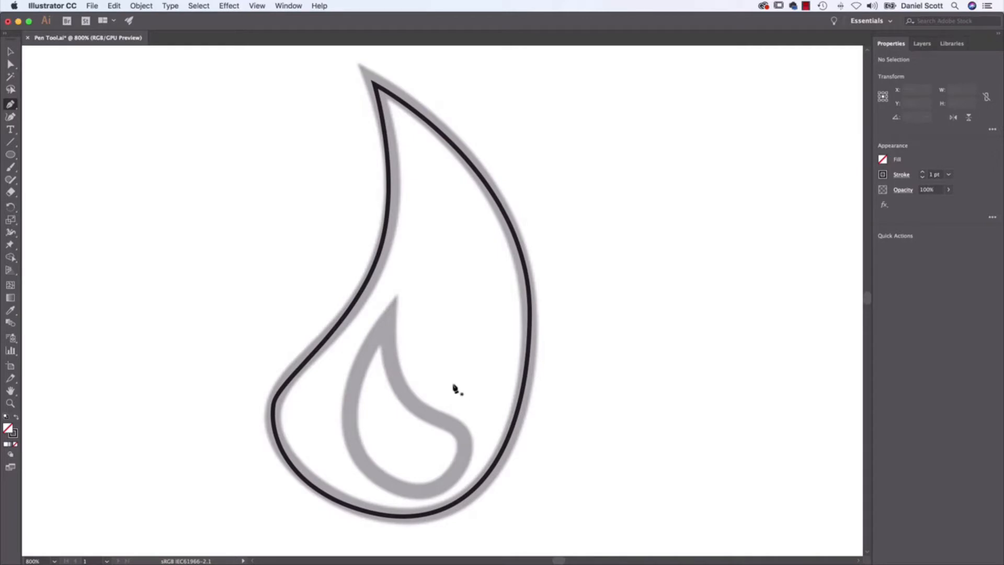
Trace the inner flame with the Pen tool from its tip down its right side to the lower-right bulge, leaving the path open.
click(386, 321)
drag(409, 398, 468, 455)
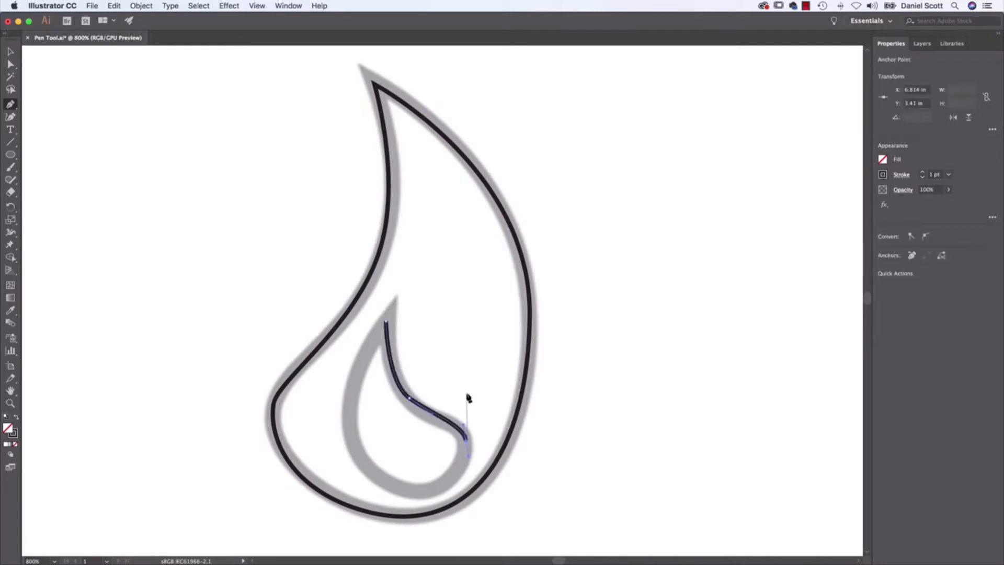
key(Escape)
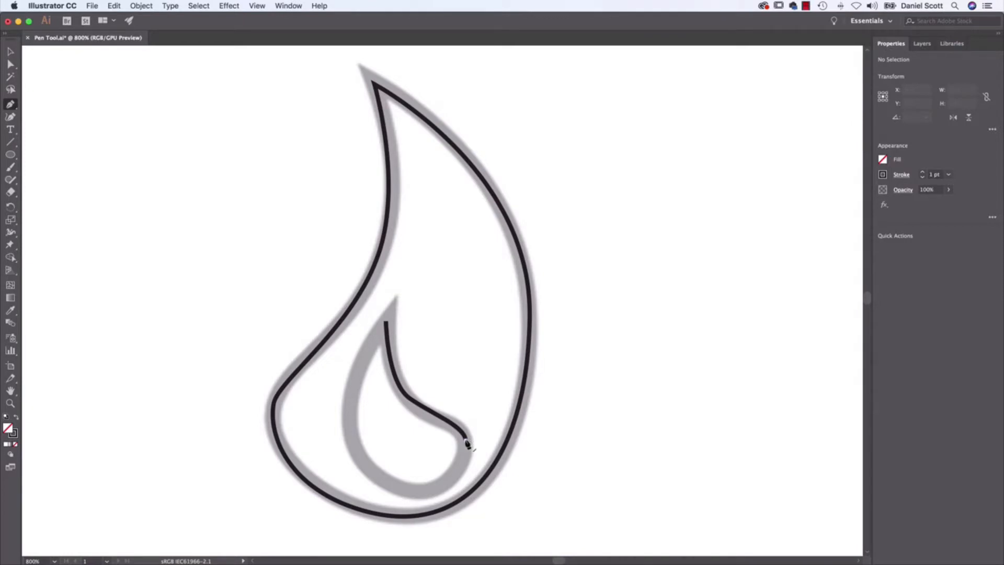
Continue the open inner flame path around its base and up its left side, closing it at the tip.
click(467, 444)
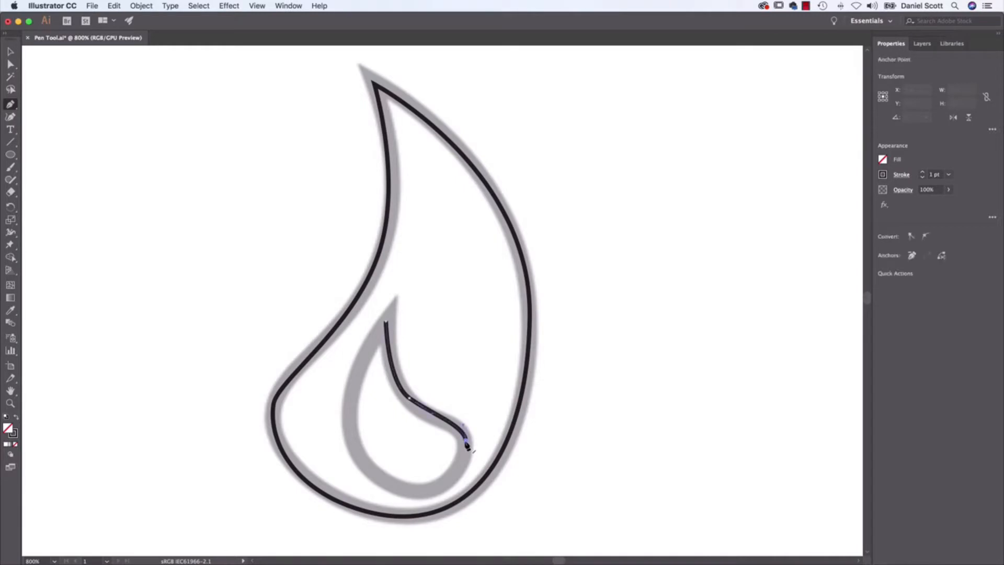
drag(423, 493, 370, 485)
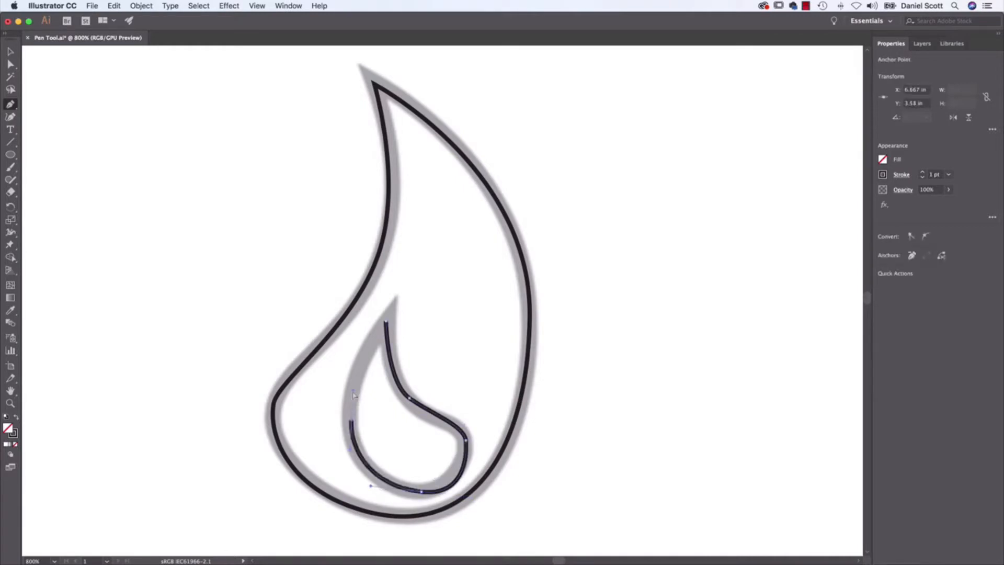
key(super+z)
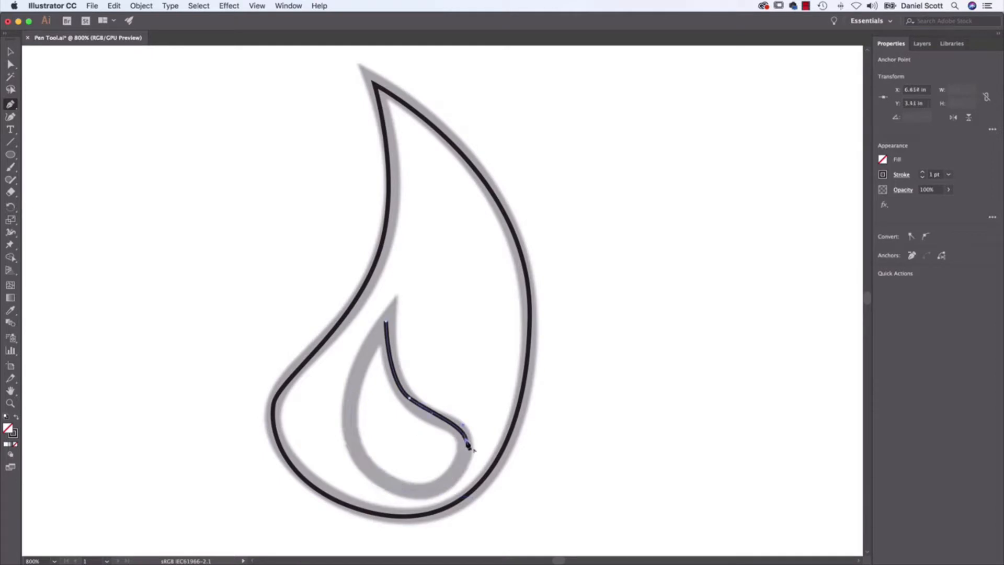
drag(417, 492, 378, 487)
drag(347, 413, 353, 375)
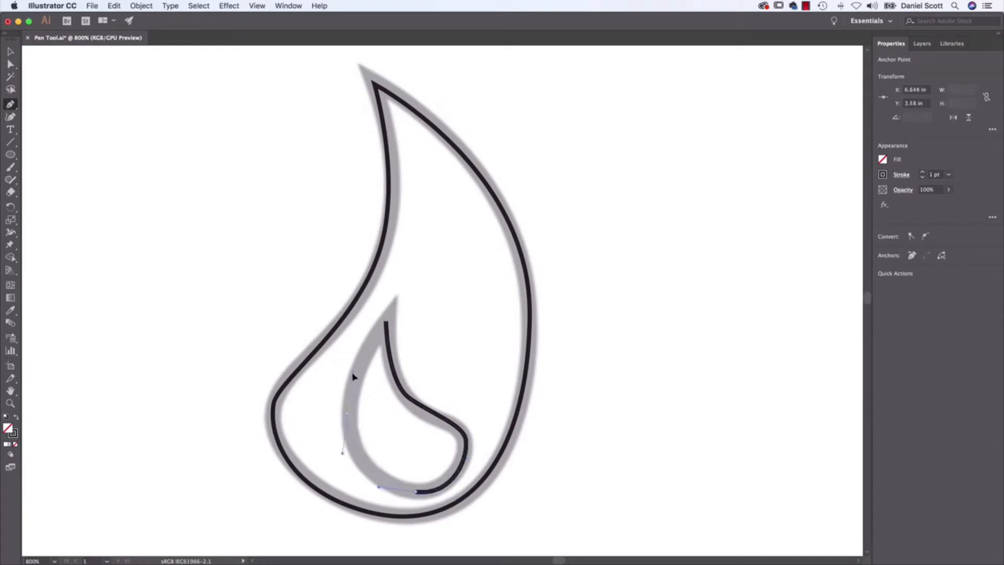
click(386, 321)
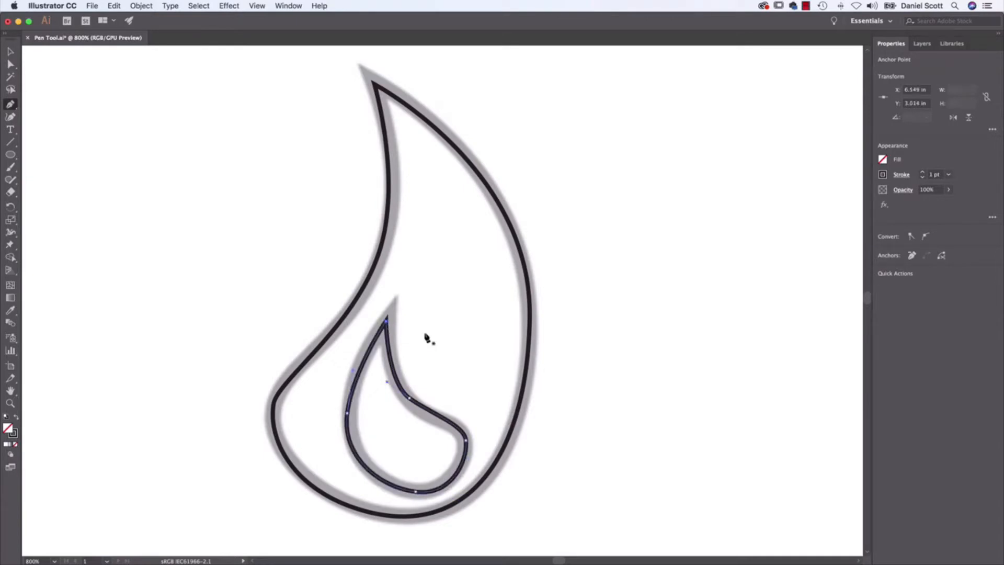
Look over the remaining stamp, pencil and paintbrush icons that can be traced.
key(super+minus)
key(super+minus)
key(super+minus)
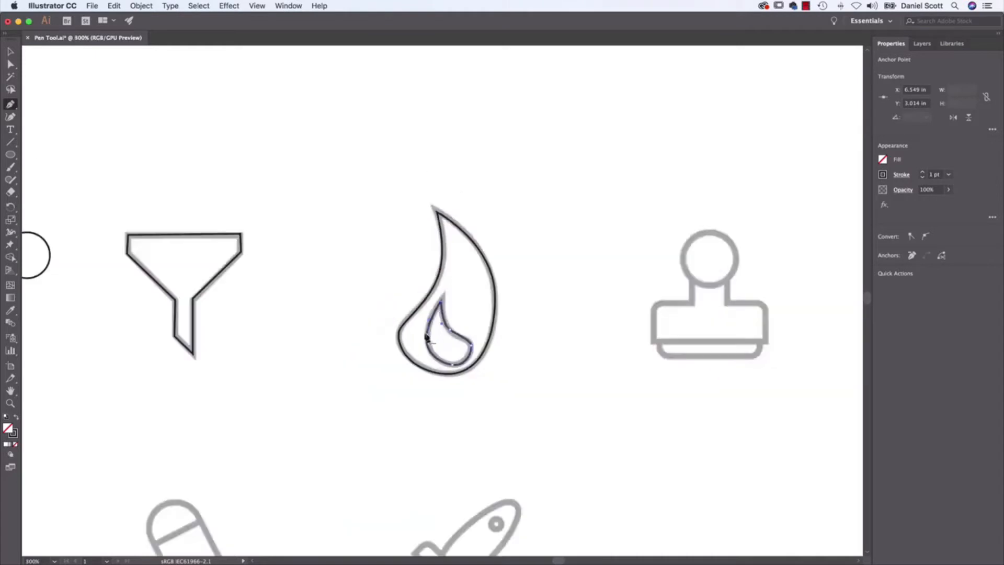
drag(636, 284, 323, 323)
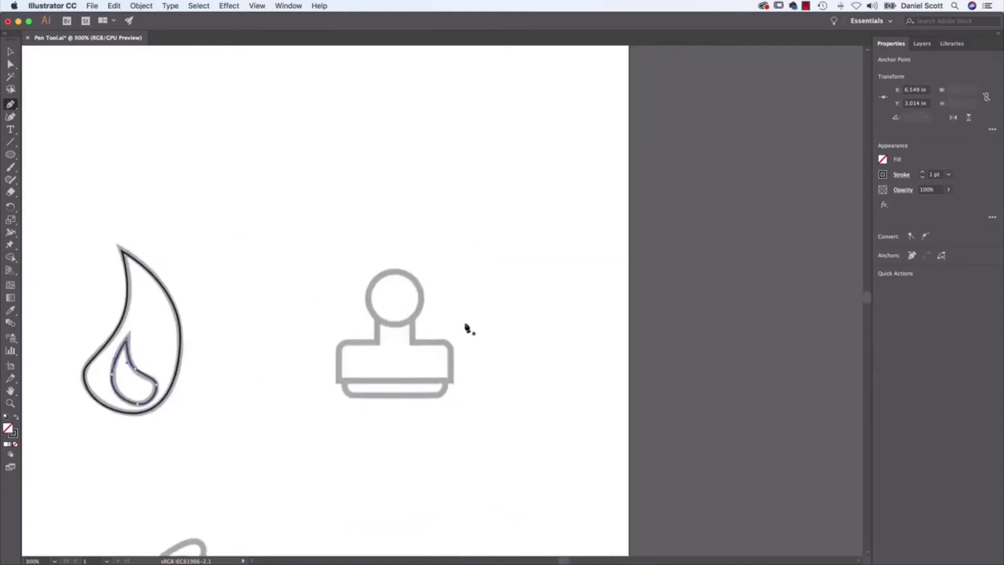
mouse_move(409, 347)
mouse_down()
mouse_move(519, 234)
mouse_move(628, 153)
mouse_up()
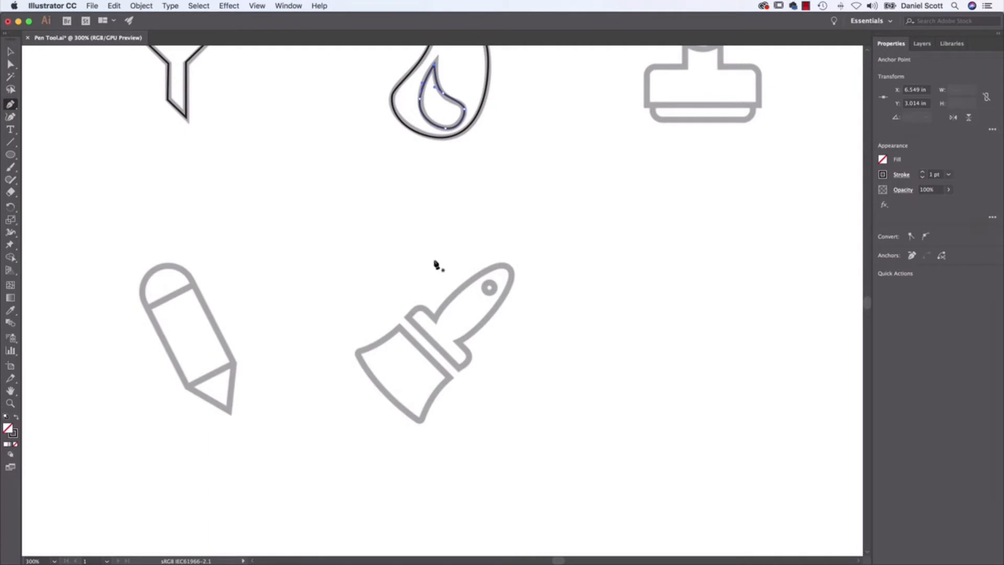
drag(428, 209, 532, 329)
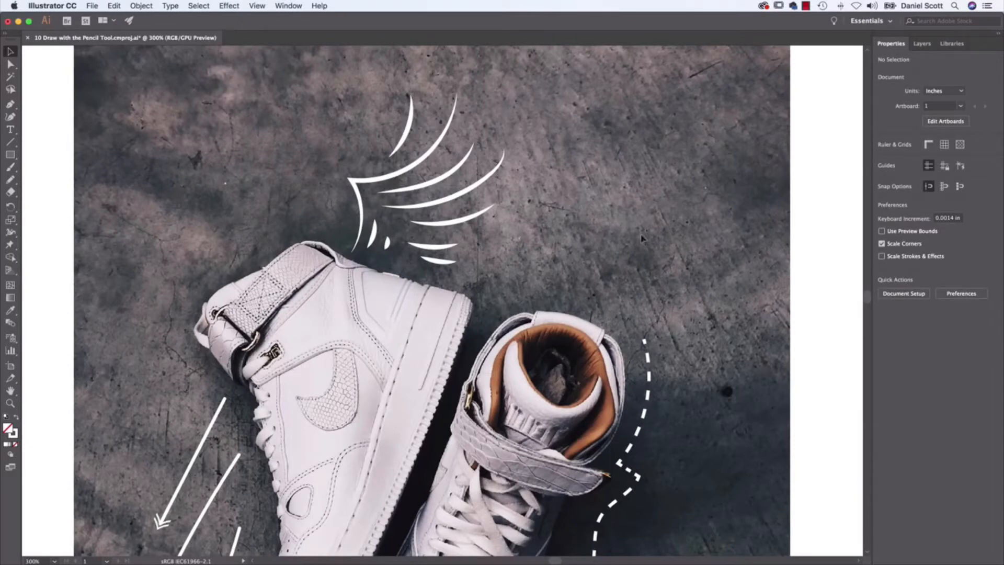
Examine the finished sneaker artwork, including its wing strokes, arrows, dashed outline and dotted loops.
drag(497, 277, 497, 279)
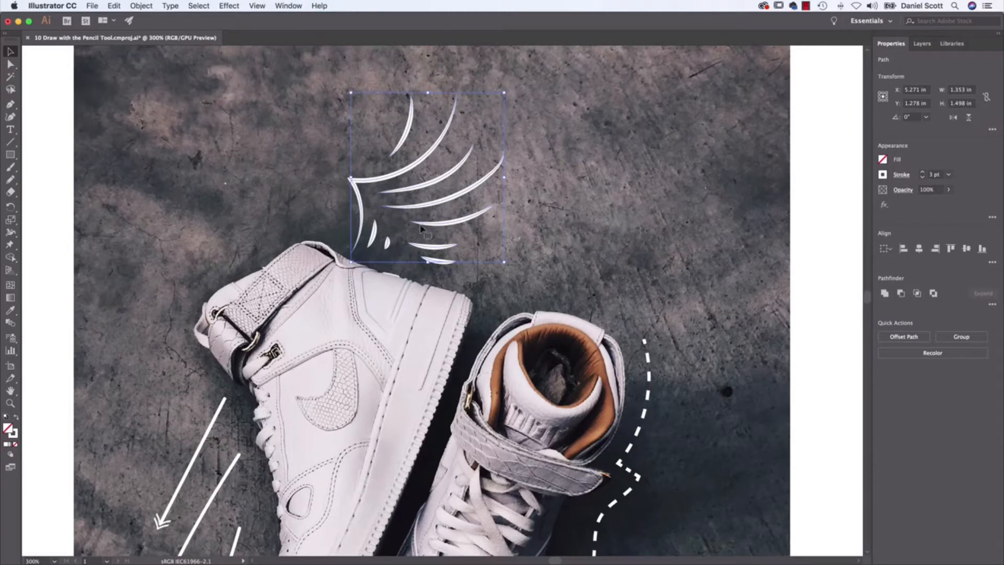
click(602, 234)
scroll(429, 323, down, 5)
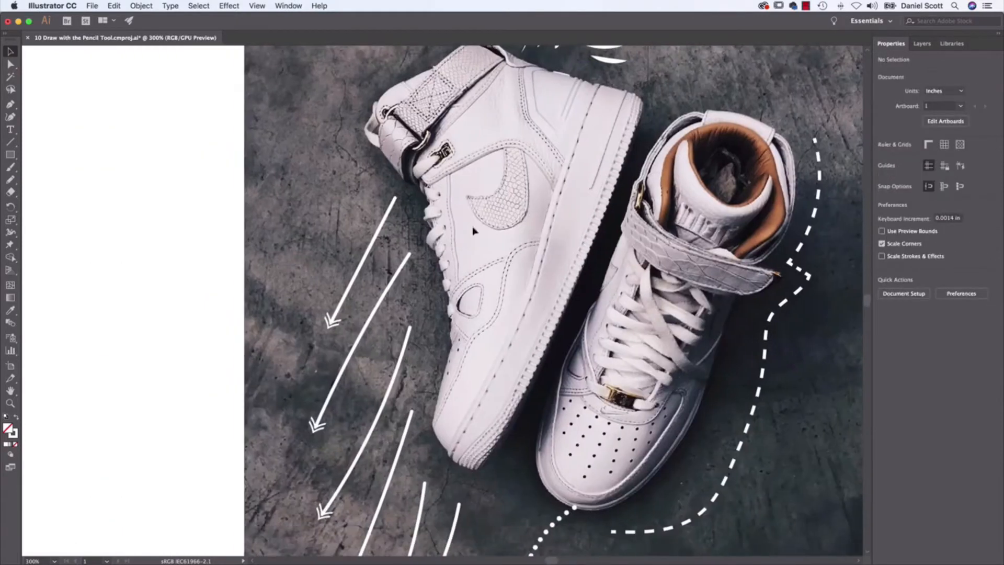
scroll(470, 262, down, 3)
scroll(541, 346, down, 3)
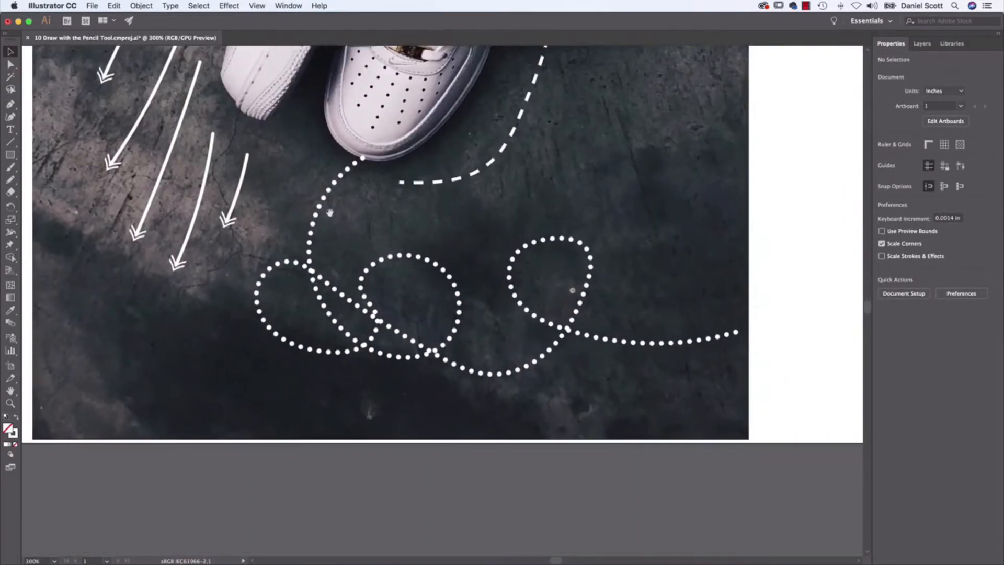
scroll(660, 206, up, 10)
scroll(593, 362, up, 1)
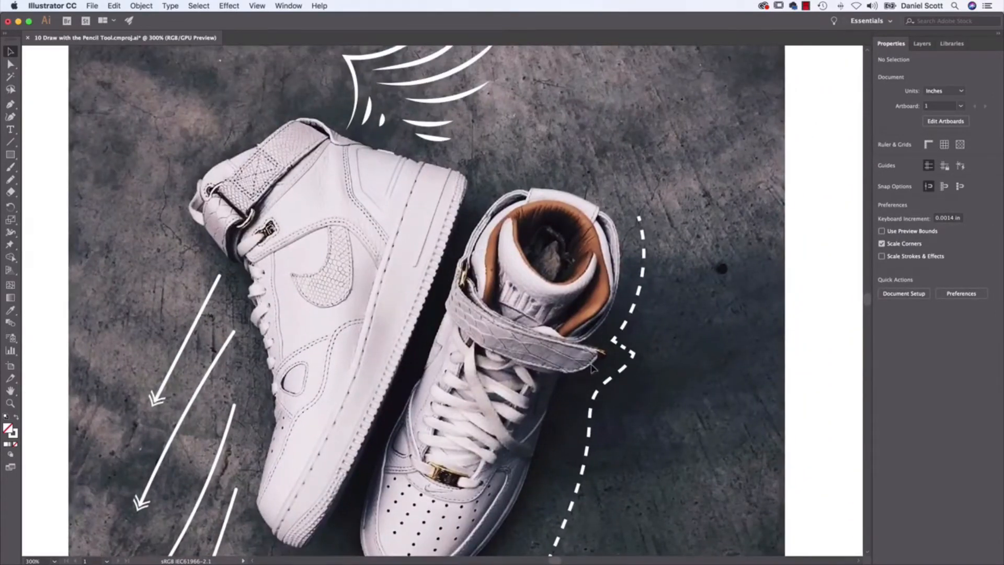
key(super+0)
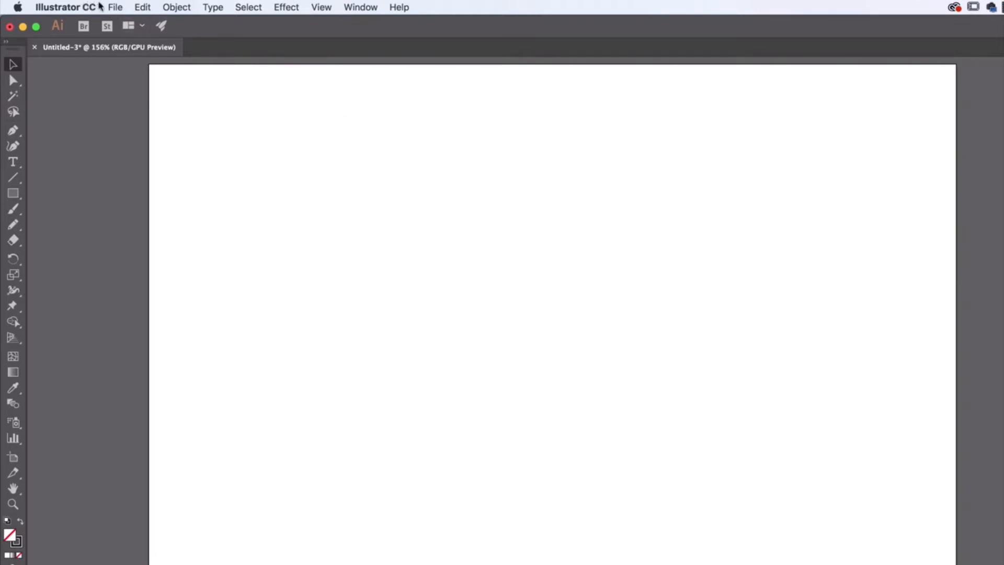
click(115, 7)
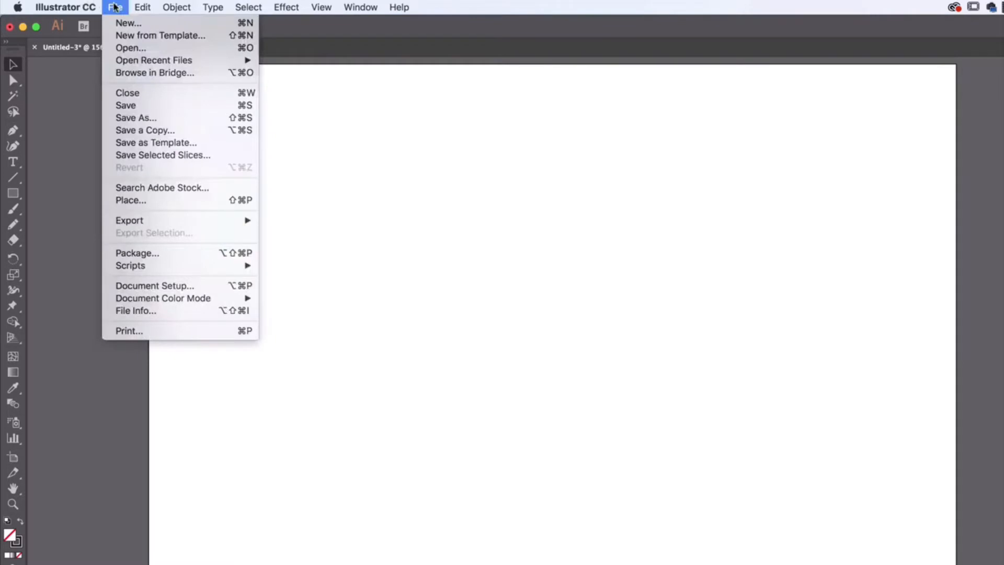
click(146, 201)
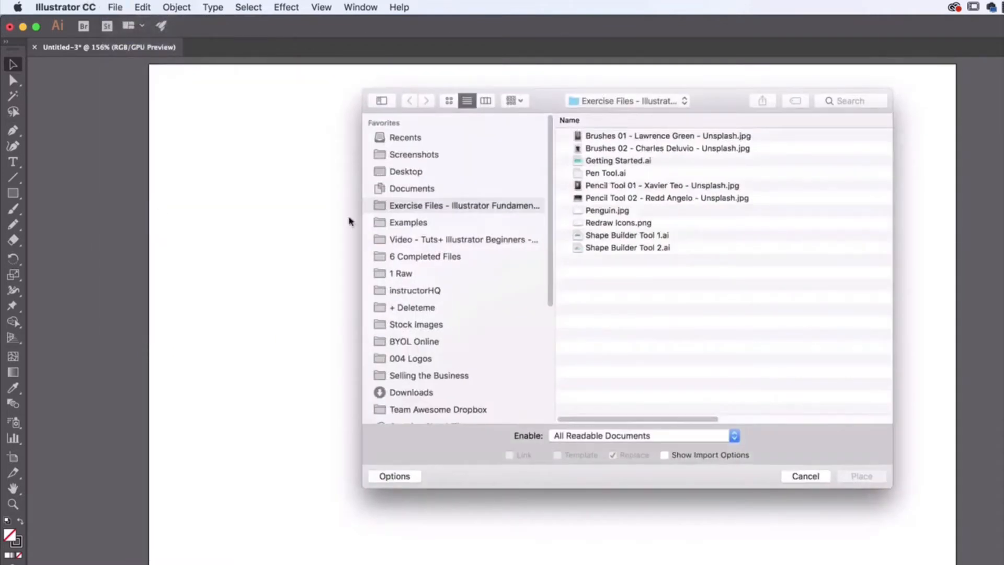
click(620, 186)
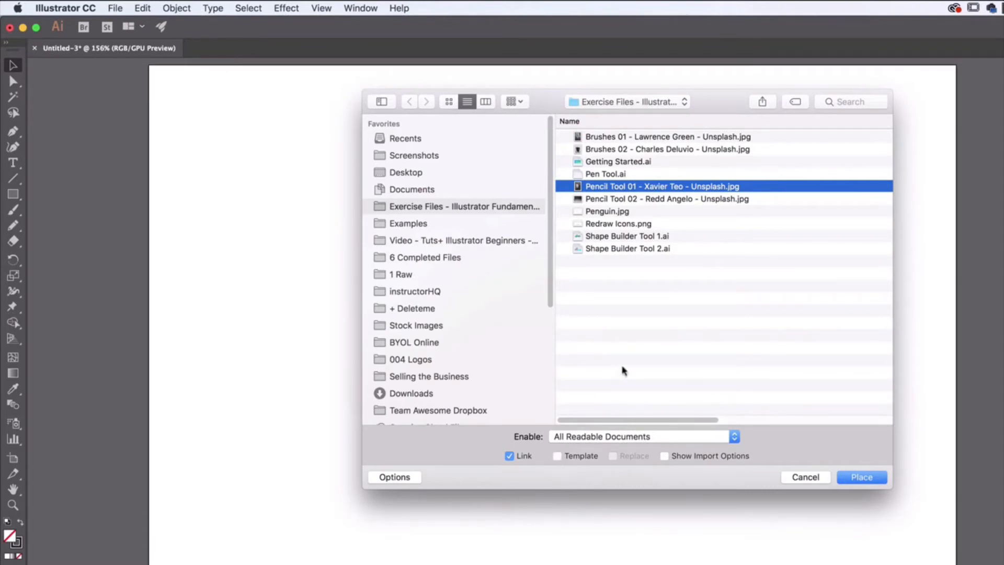
click(858, 478)
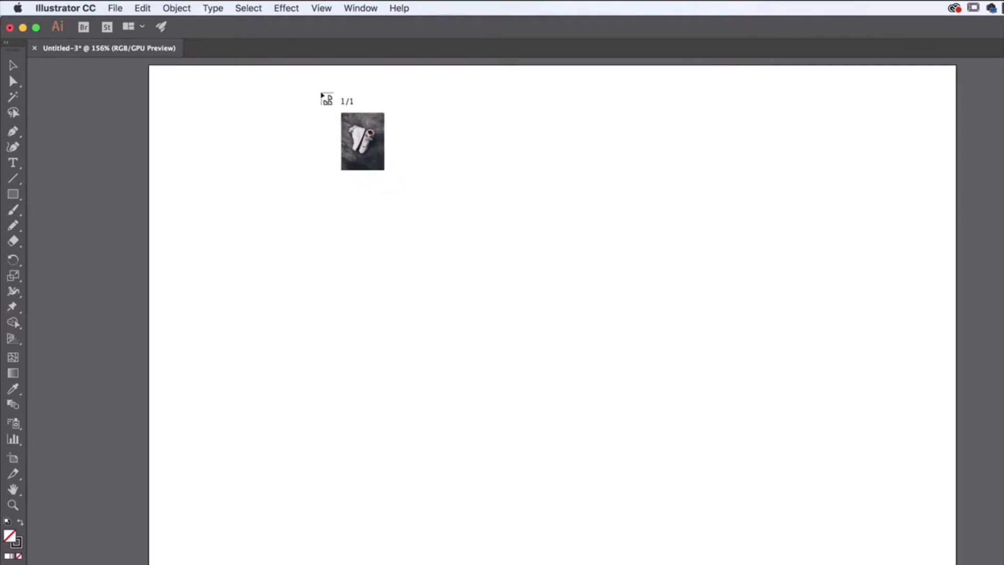
click(320, 92)
key(super+minus)
key(super+minus)
key(super+minus)
key(super+minus)
key(super+minus)
key(super+minus)
key(super+minus)
key(super+minus)
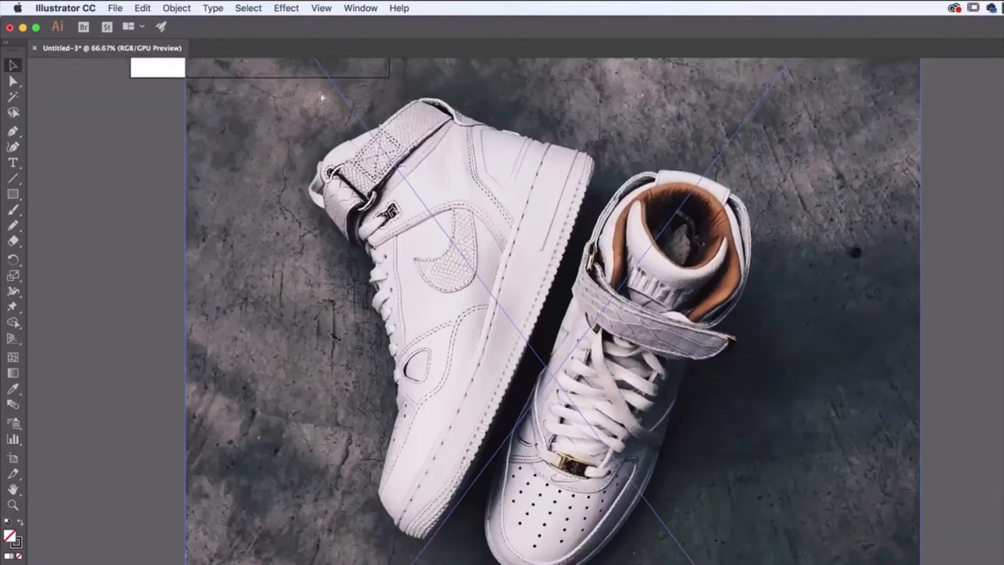
key(Delete)
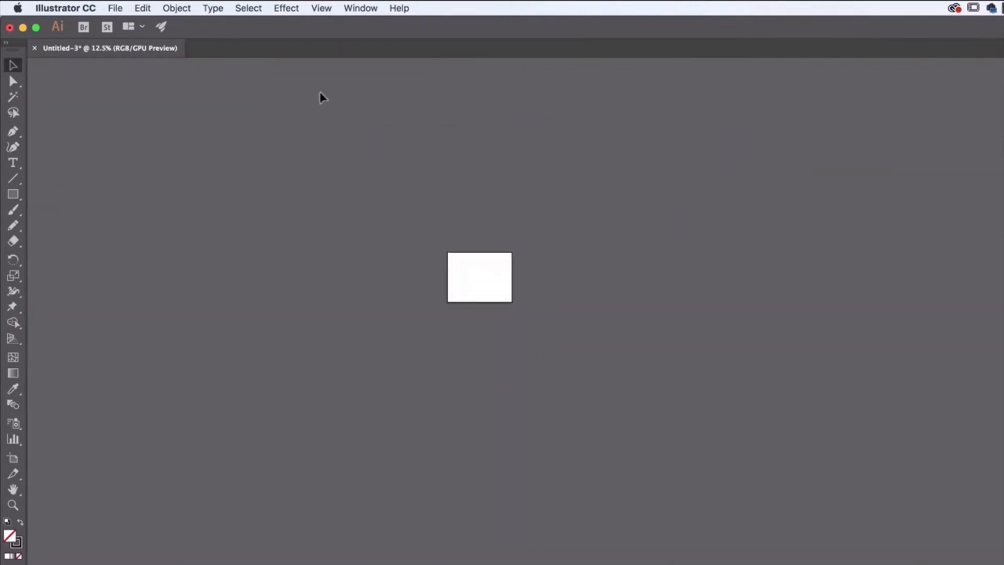
Place the Pencil Tool 01 sneaker photo at the full height of the artboard and move it to the artboard's horizontal centre.
key(super+1)
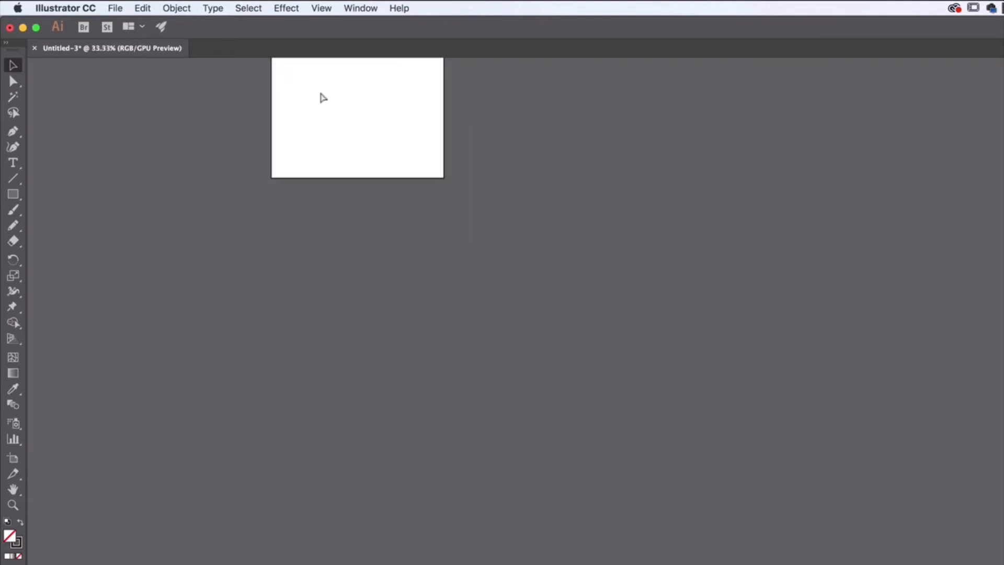
drag(320, 92, 495, 400)
click(115, 9)
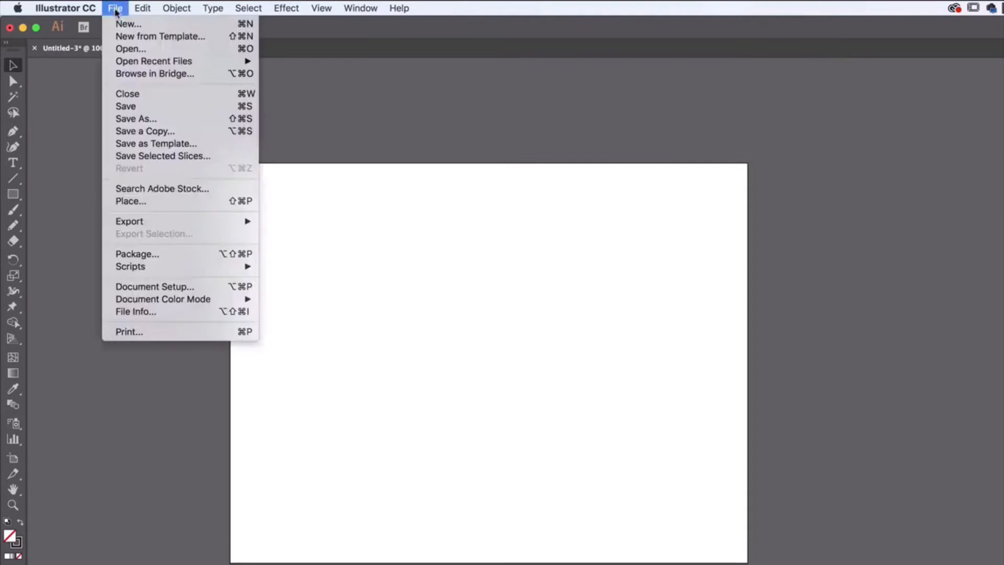
click(149, 203)
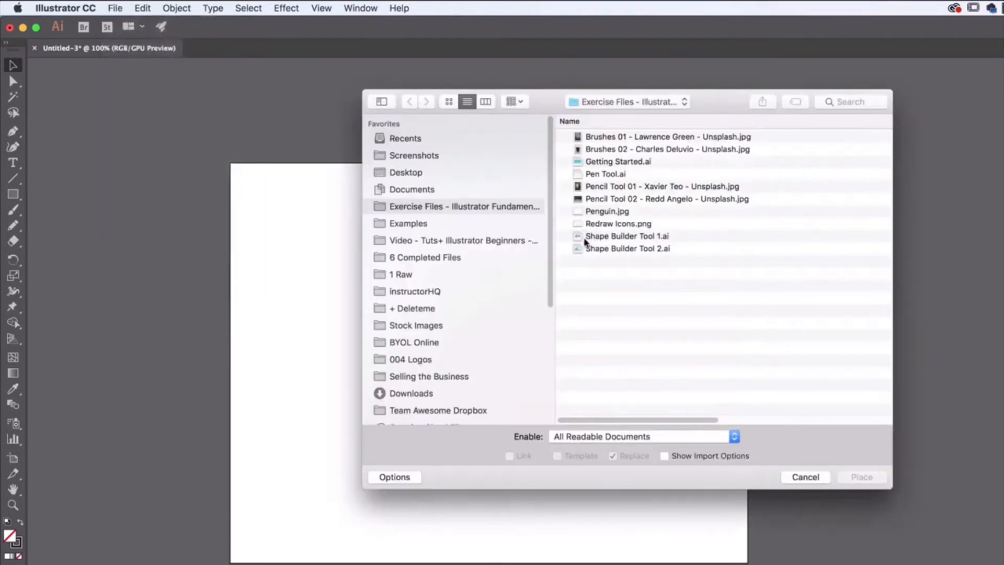
click(608, 187)
click(860, 477)
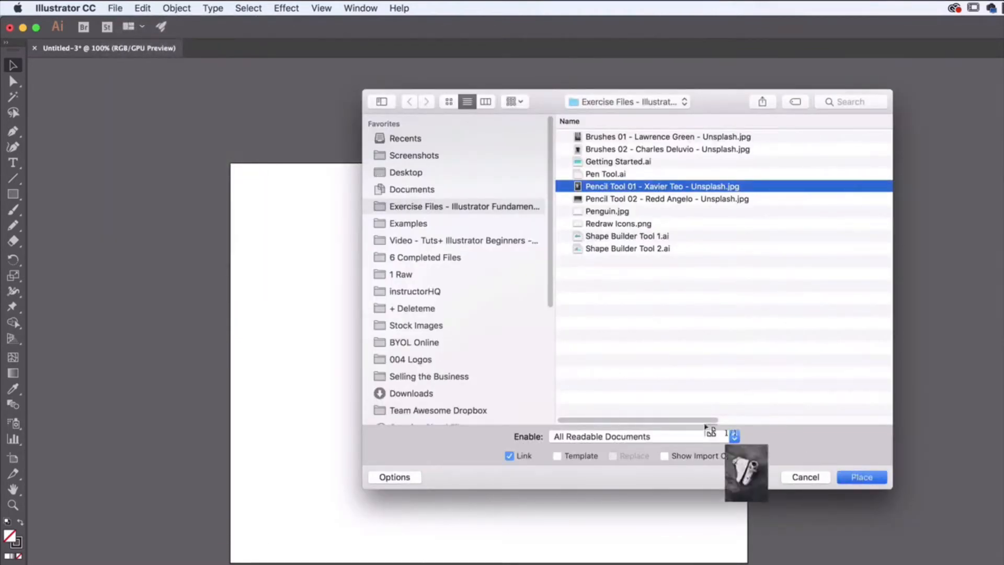
drag(321, 165, 678, 563)
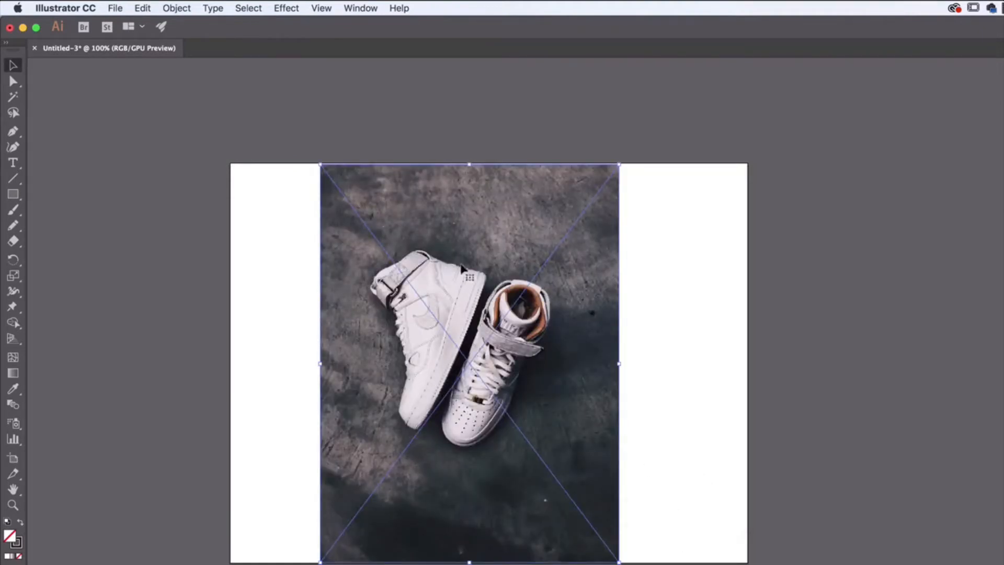
drag(436, 220, 448, 219)
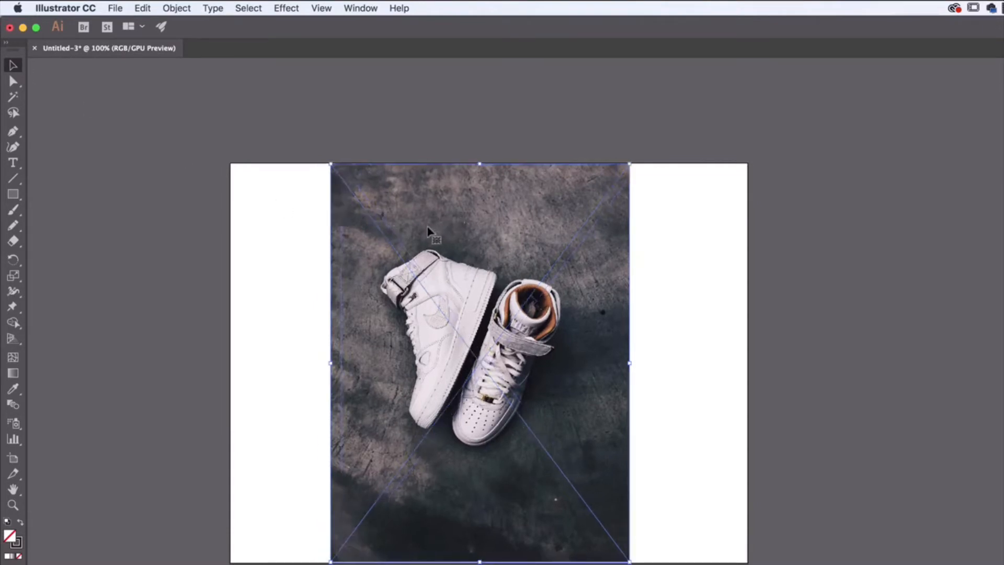
Lock the selected sneaker photo so it cannot be moved.
click(176, 8)
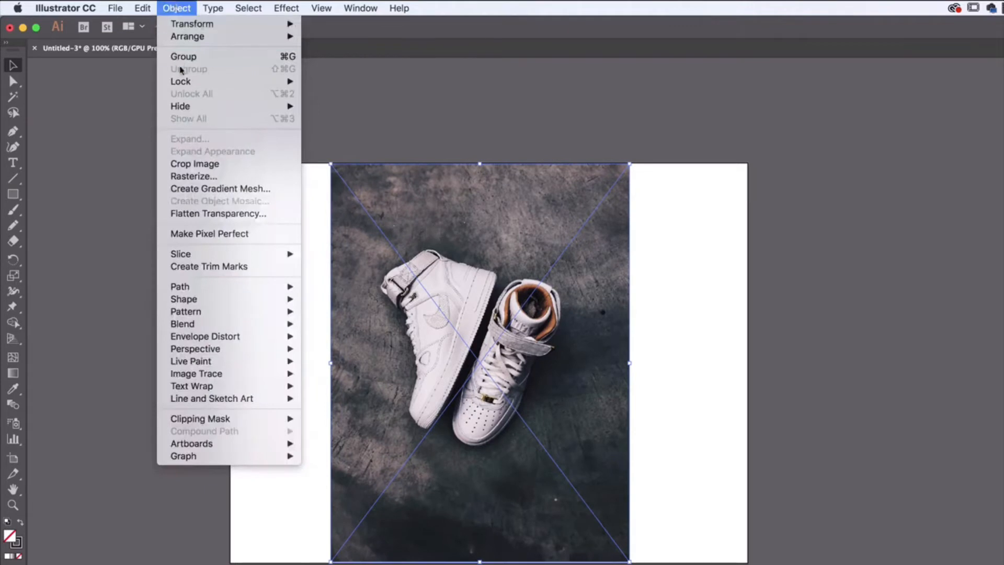
mouse_move(182, 83)
click(349, 83)
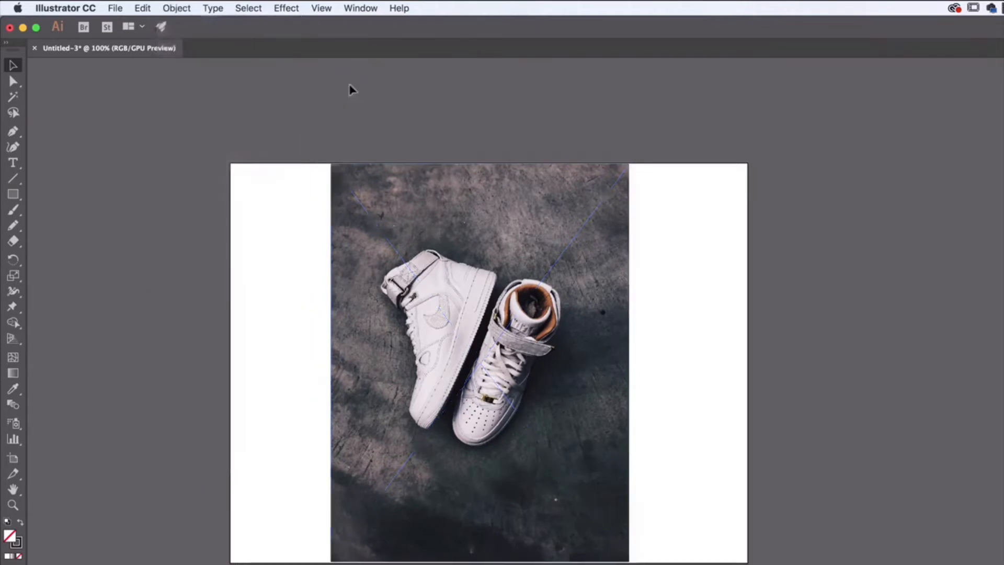
Activate the Pencil tool from the group it shares with the Shaper tool.
click(14, 228)
click(14, 226)
click(47, 229)
click(14, 227)
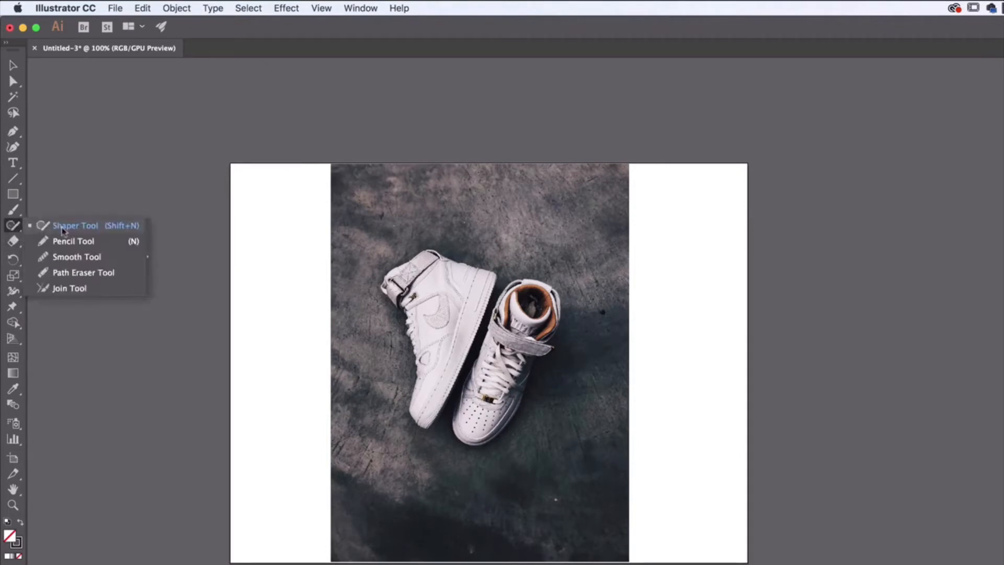
click(71, 242)
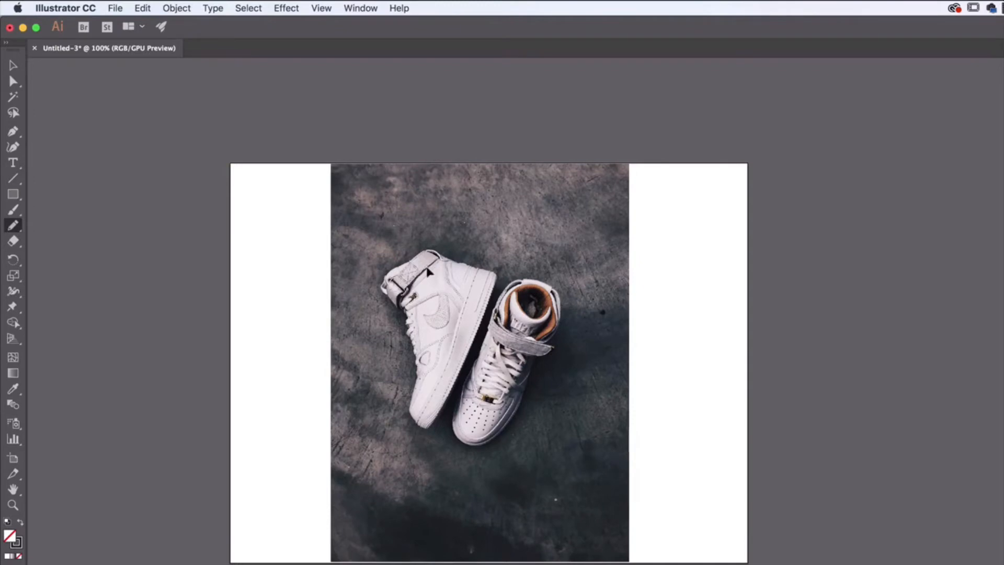
Keep the fill set to none and set the stroke colour to white for drawing over the photo.
key(super+plus)
key(super+plus)
key(super+plus)
drag(481, 281, 661, 546)
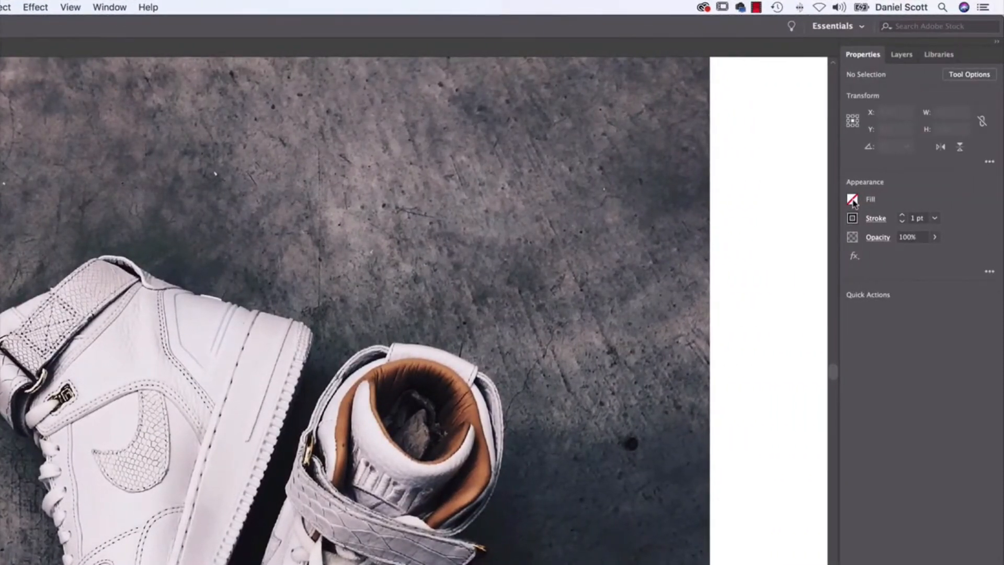
click(852, 200)
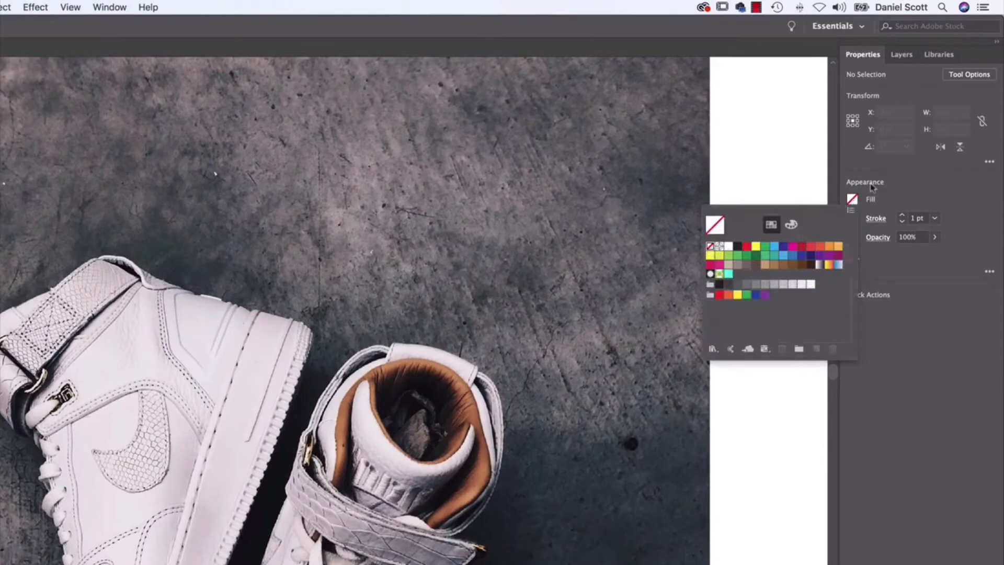
click(871, 187)
click(852, 219)
click(737, 267)
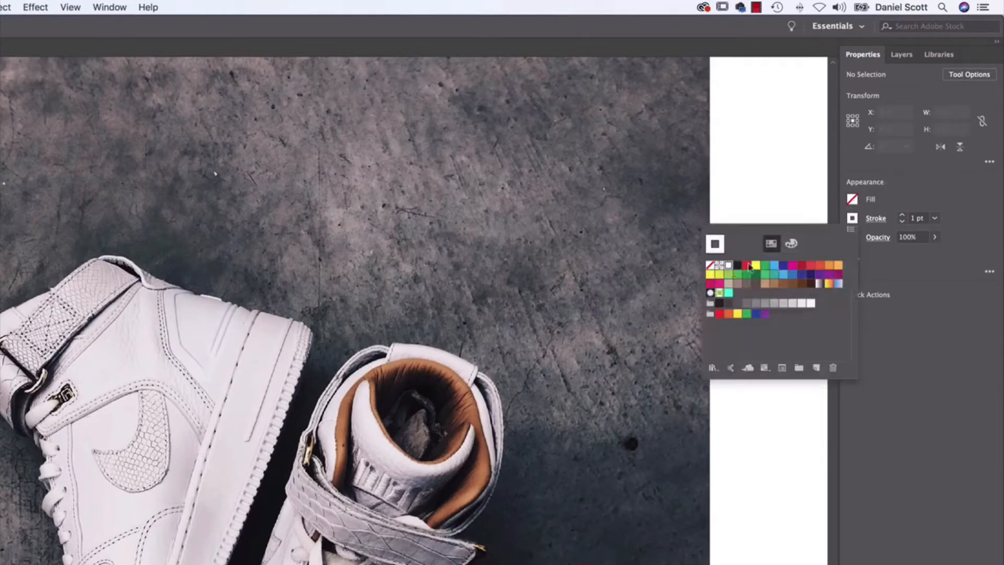
Try sketching wing strokes with the Pencil tool above the left sneaker's ankle and delete the resulting path.
click(909, 193)
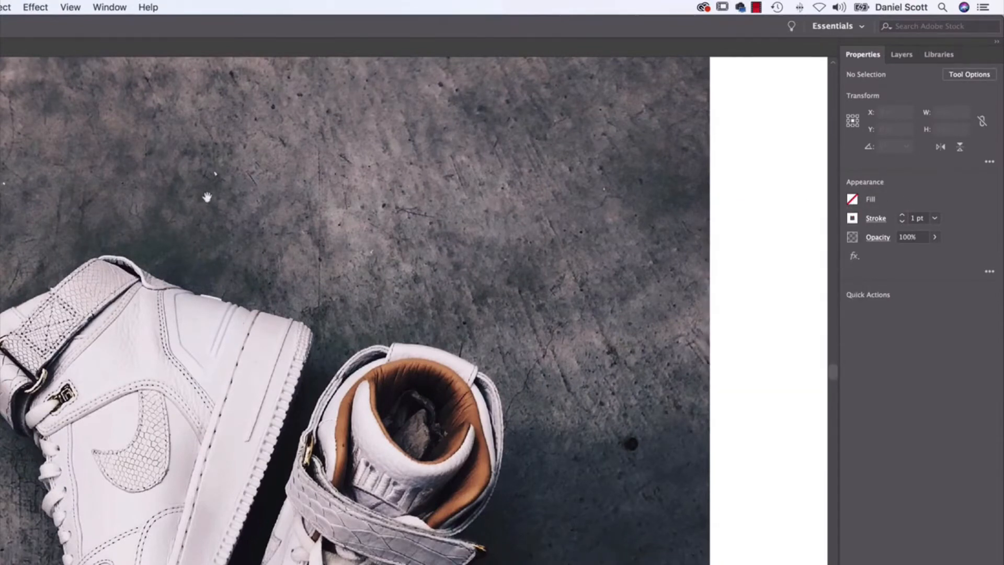
mouse_move(206, 197)
mouse_down()
mouse_move(264, 251)
mouse_move(262, 265)
mouse_up()
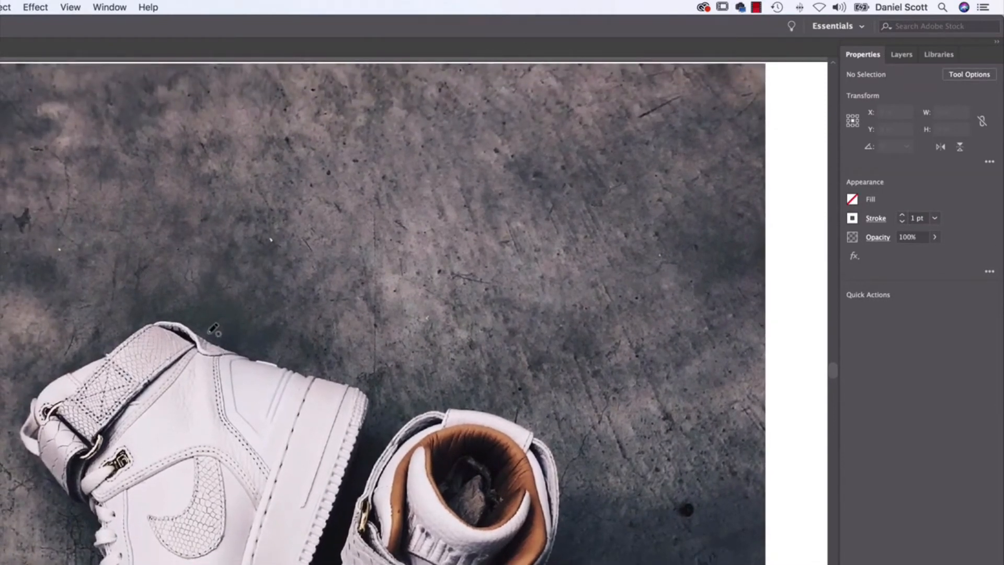
mouse_move(209, 334)
mouse_down()
mouse_move(190, 261)
mouse_move(247, 259)
mouse_move(325, 177)
mouse_up()
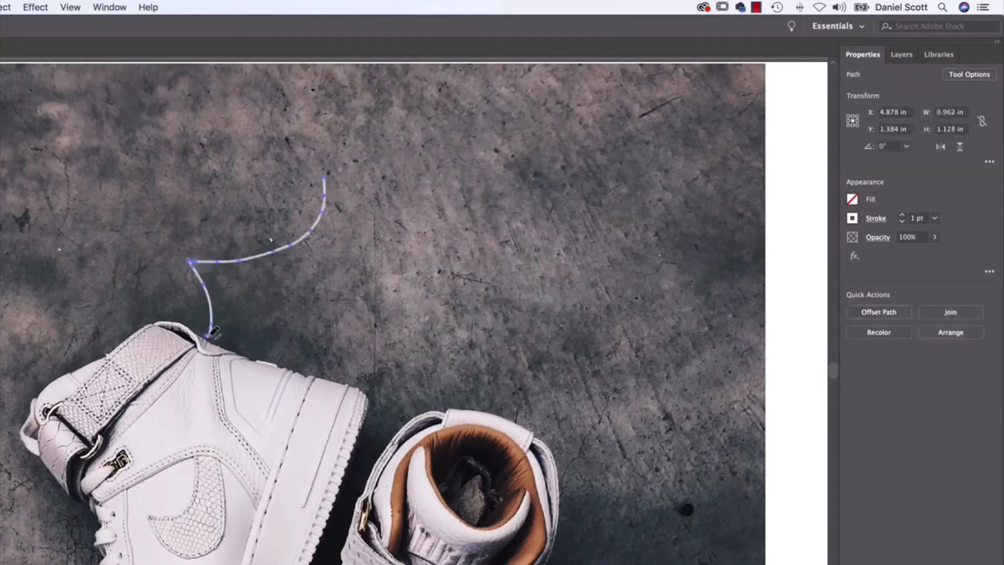
mouse_move(210, 334)
mouse_down()
mouse_move(245, 284)
mouse_move(400, 229)
mouse_up()
mouse_move(211, 333)
mouse_down()
mouse_move(232, 330)
mouse_move(265, 303)
mouse_move(384, 304)
mouse_up()
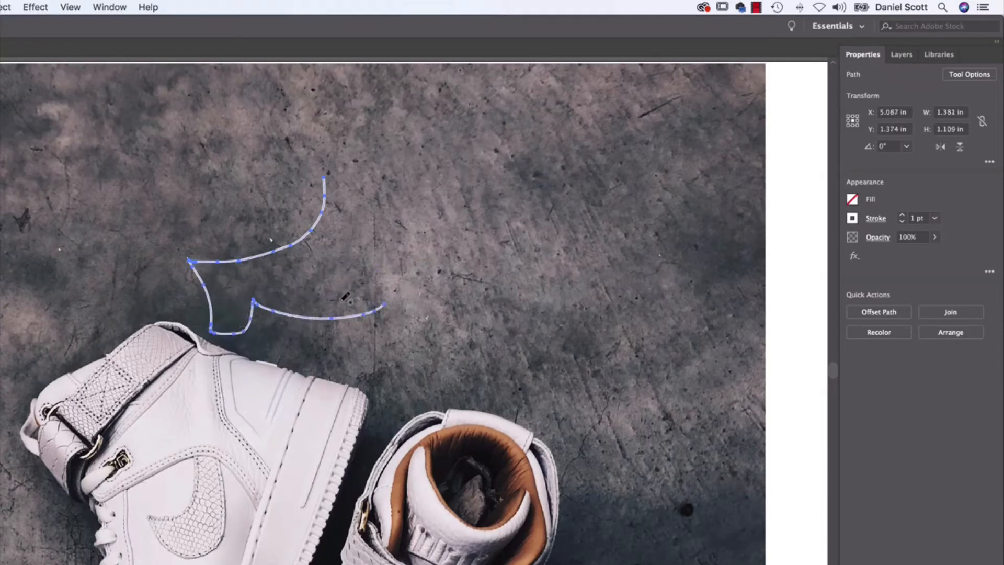
mouse_move(215, 332)
mouse_down()
mouse_move(250, 334)
mouse_move(287, 307)
mouse_move(394, 317)
mouse_up()
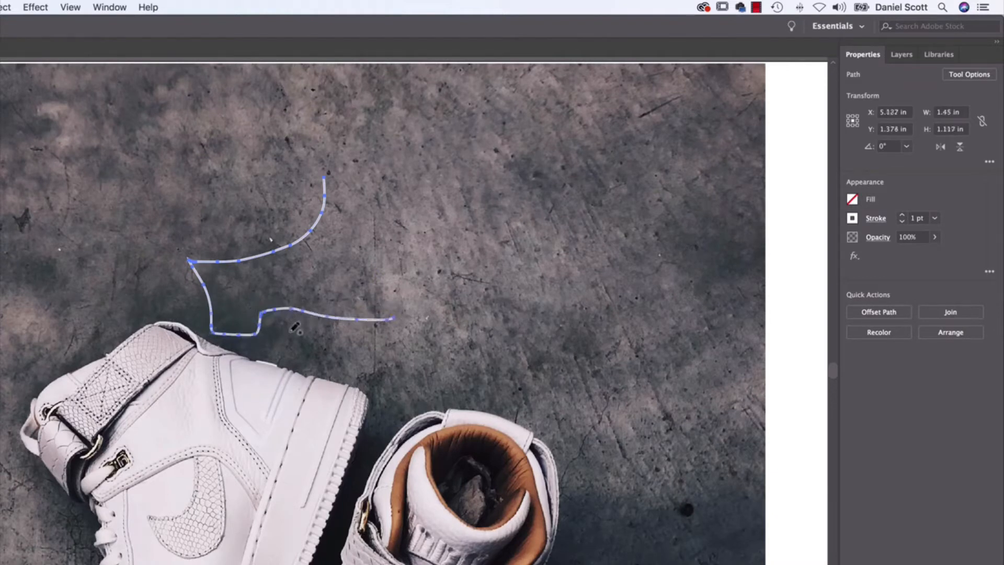
mouse_move(250, 332)
mouse_down()
mouse_move(275, 310)
mouse_move(375, 321)
mouse_move(324, 293)
mouse_move(384, 315)
mouse_up()
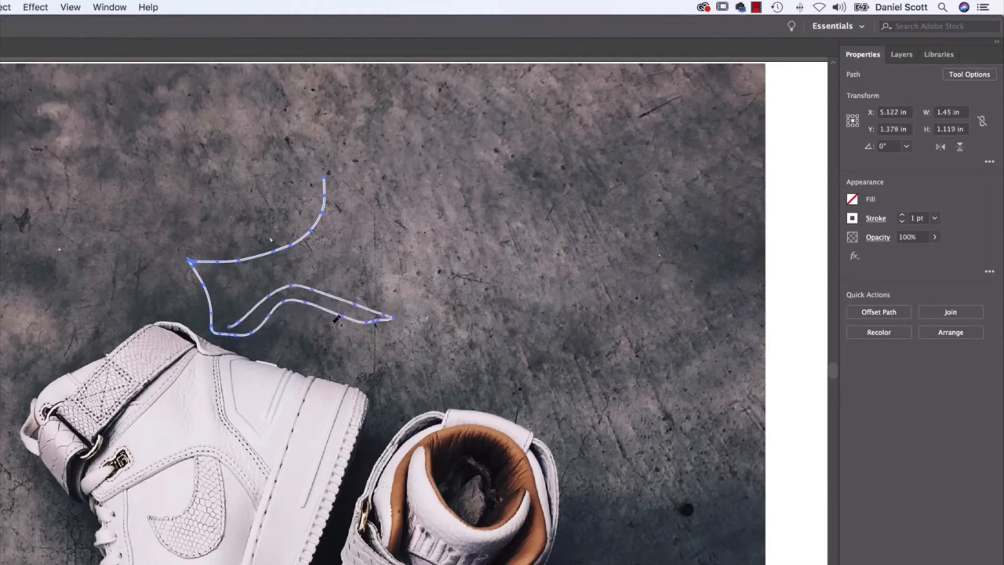
drag(272, 320, 419, 314)
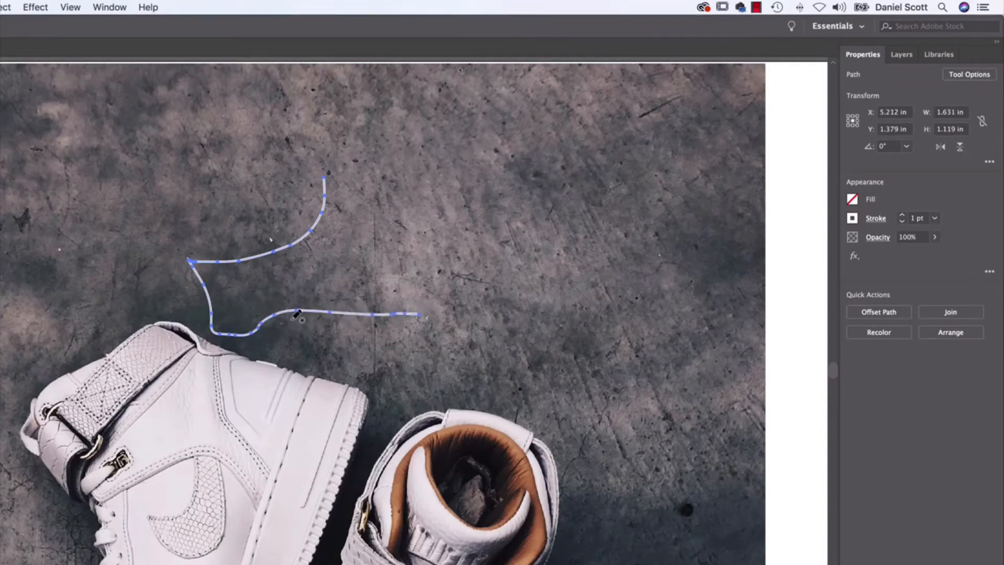
key(Delete)
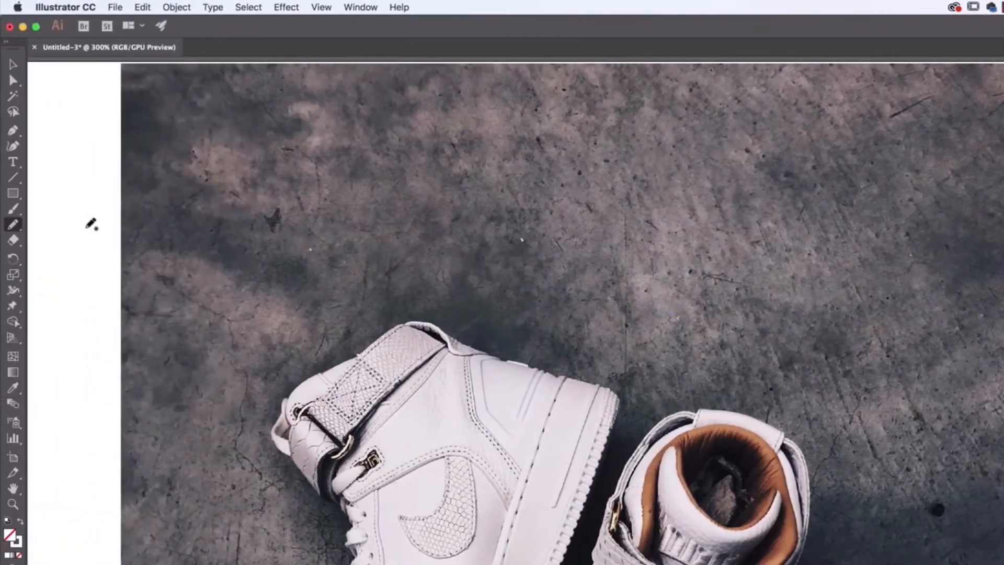
Turn off Keep selected in the Pencil Tool Options so new strokes do not alter the previous one.
double_click(15, 225)
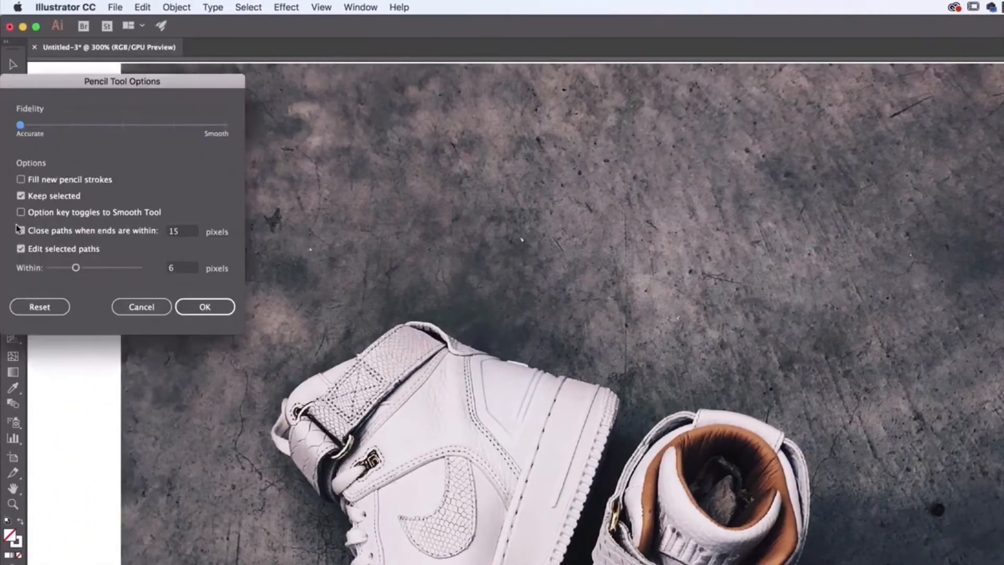
drag(165, 93, 345, 111)
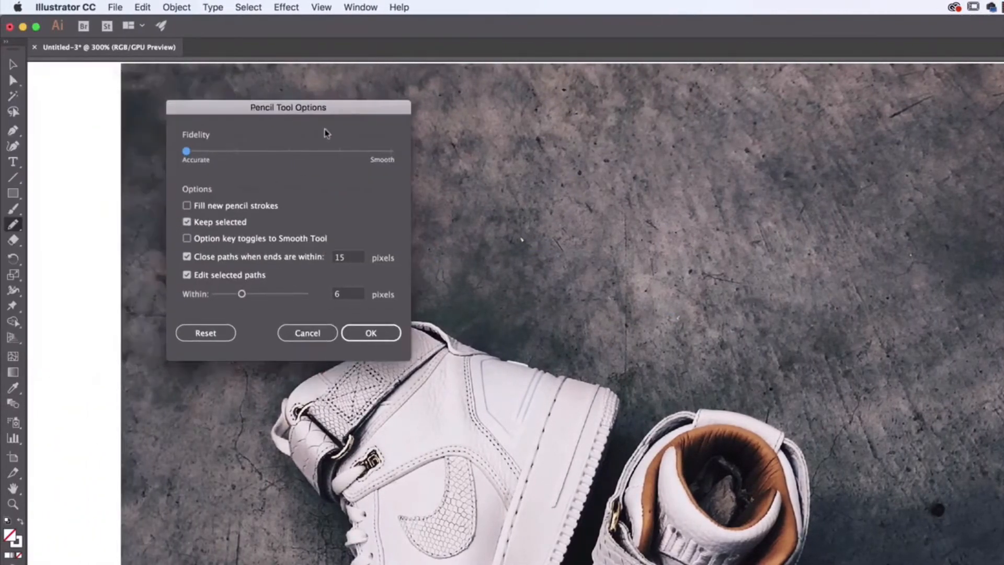
click(202, 224)
click(387, 335)
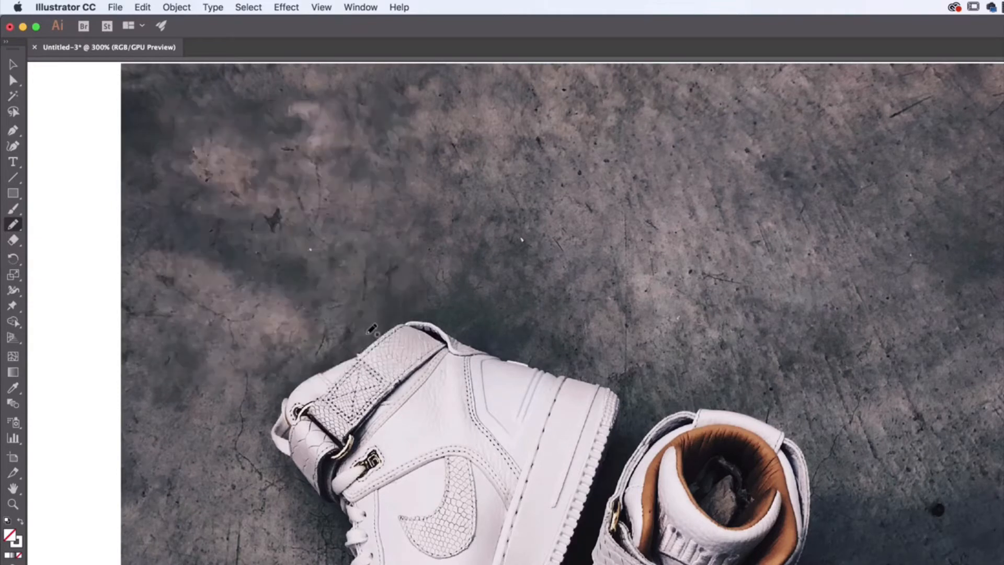
Try drawing separate feather-shaped wing strokes above the left sneaker and delete all of them.
mouse_move(439, 324)
mouse_down()
mouse_move(436, 283)
mouse_move(477, 282)
mouse_move(547, 202)
mouse_up()
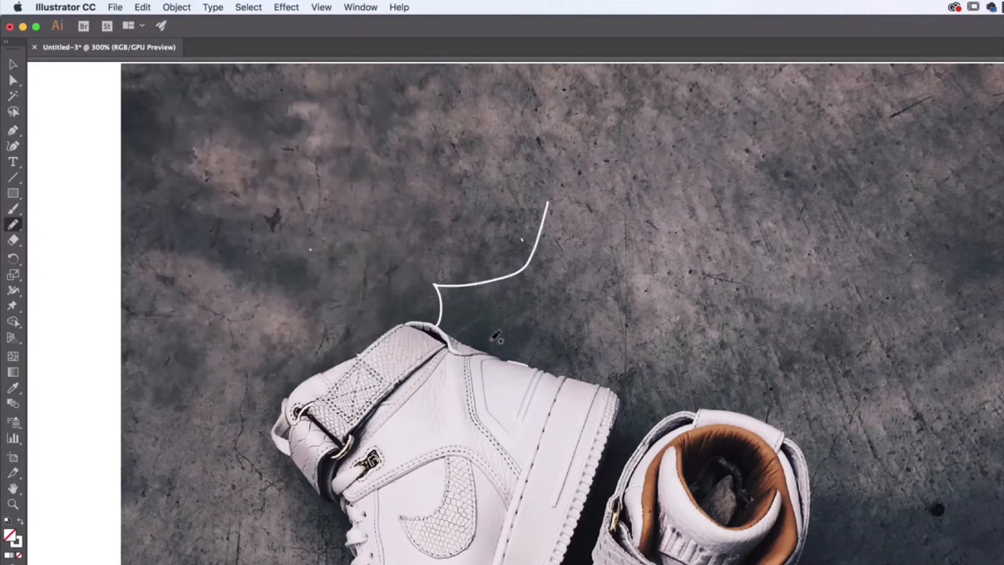
mouse_move(612, 248)
mouse_down()
mouse_move(473, 303)
mouse_move(445, 327)
mouse_up()
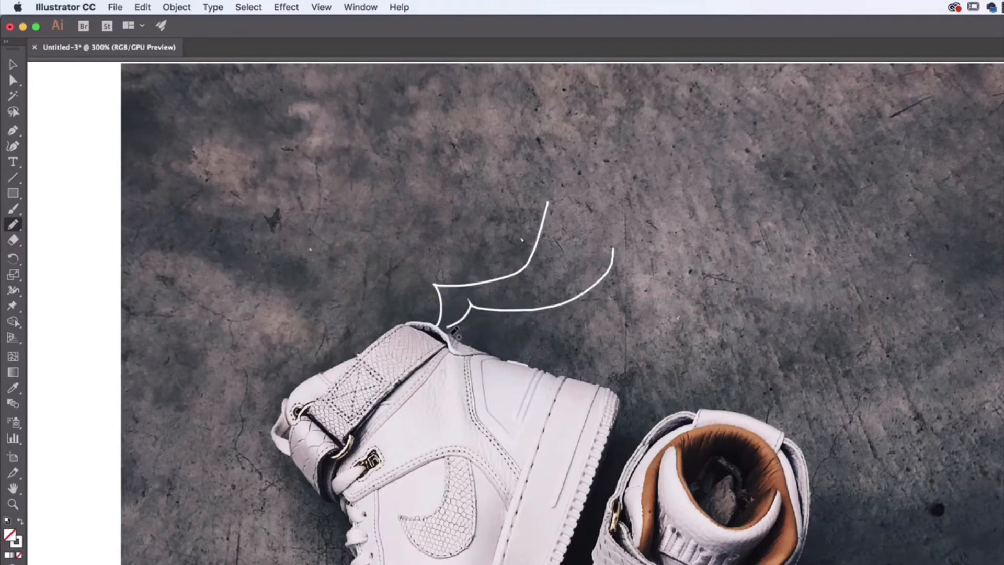
mouse_move(658, 290)
mouse_down()
mouse_move(447, 329)
mouse_move(497, 347)
mouse_move(661, 290)
mouse_up()
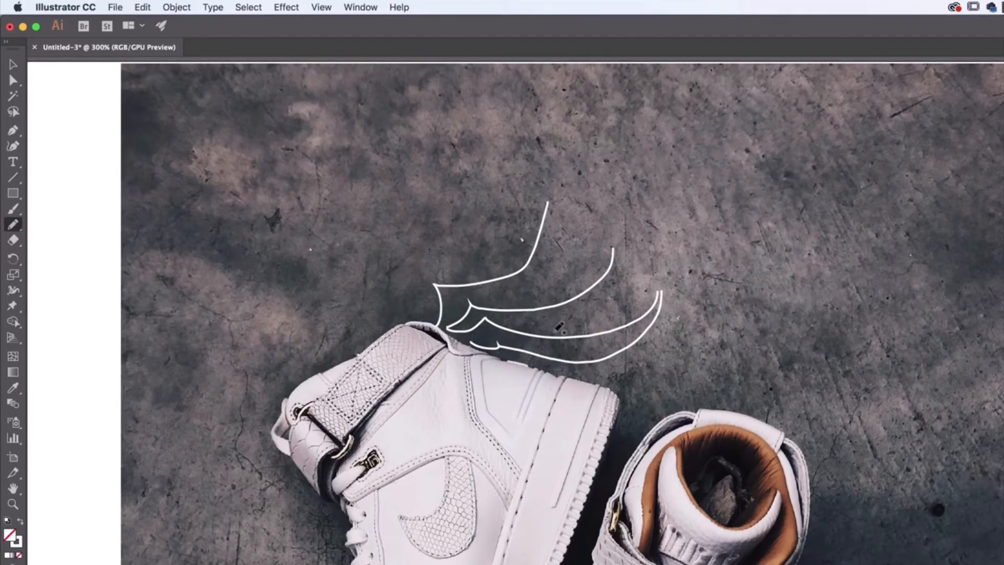
key(v)
key(super+a)
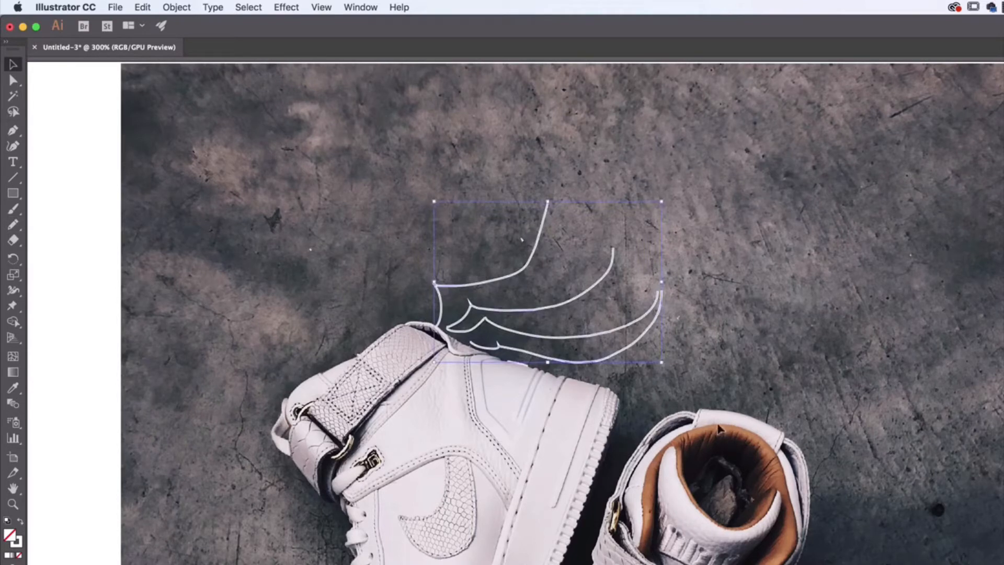
key(Delete)
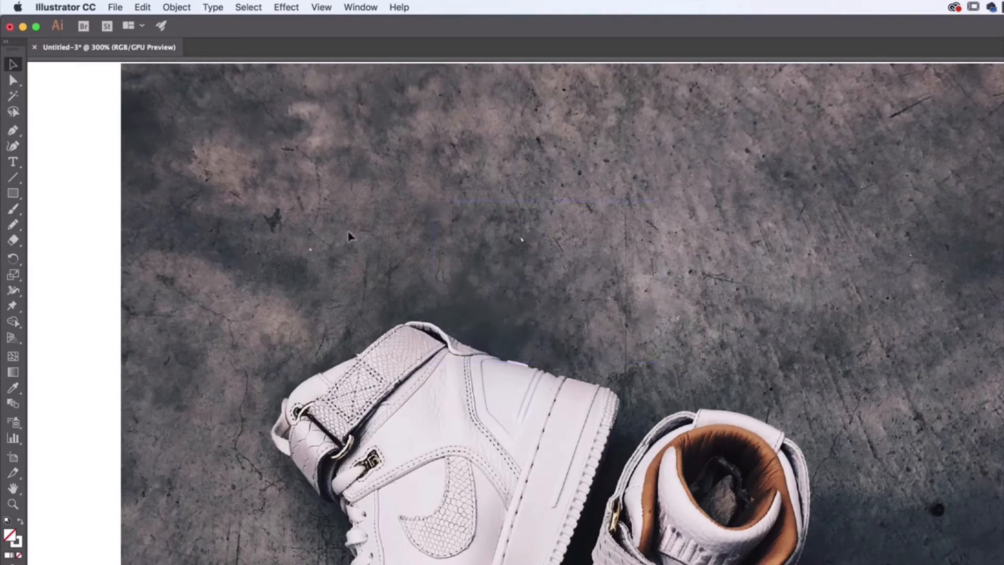
Set the Pencil tool's Fidelity to one notch short of the Smooth end.
double_click(14, 225)
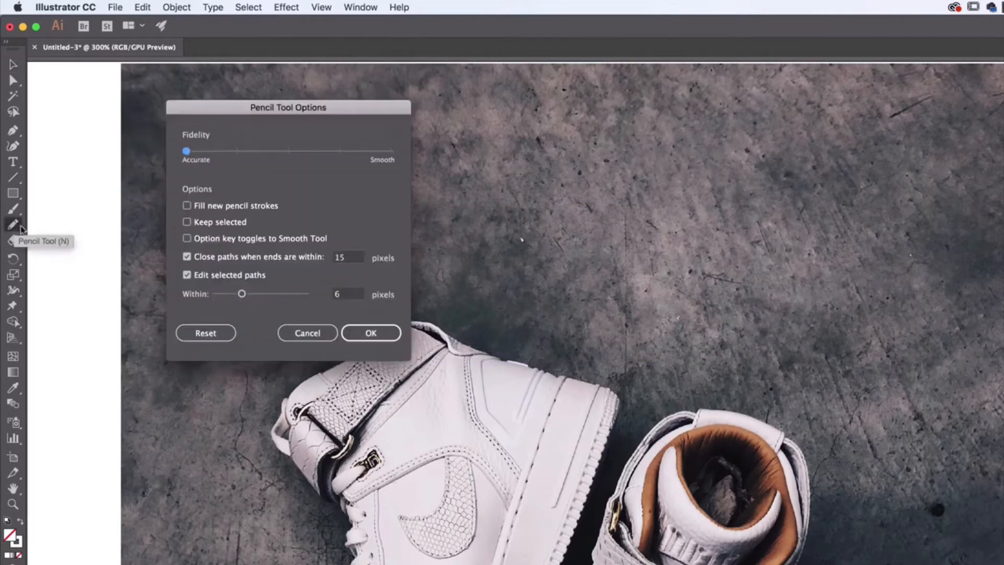
drag(191, 151, 159, 167)
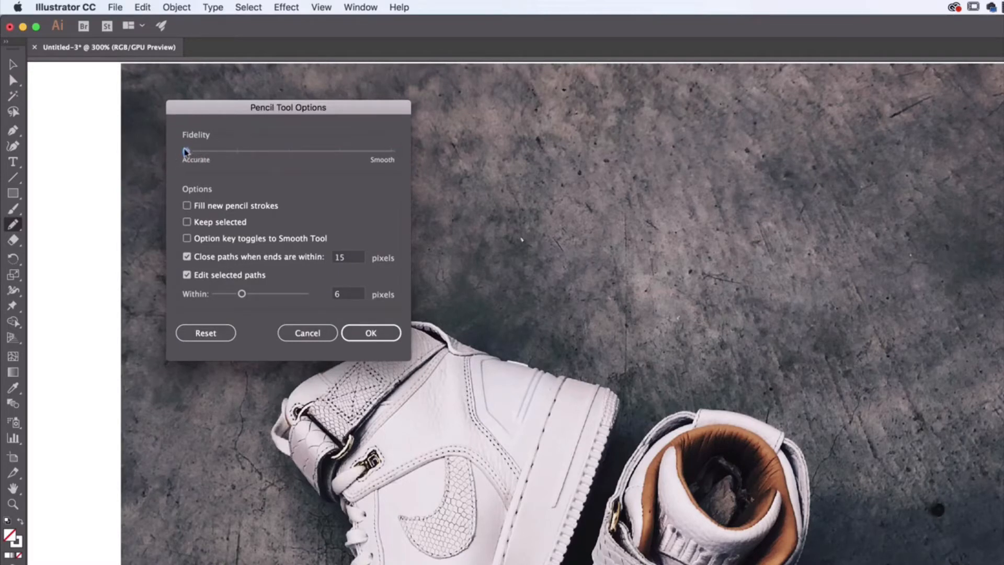
drag(185, 152, 335, 155)
click(385, 154)
click(345, 155)
click(365, 333)
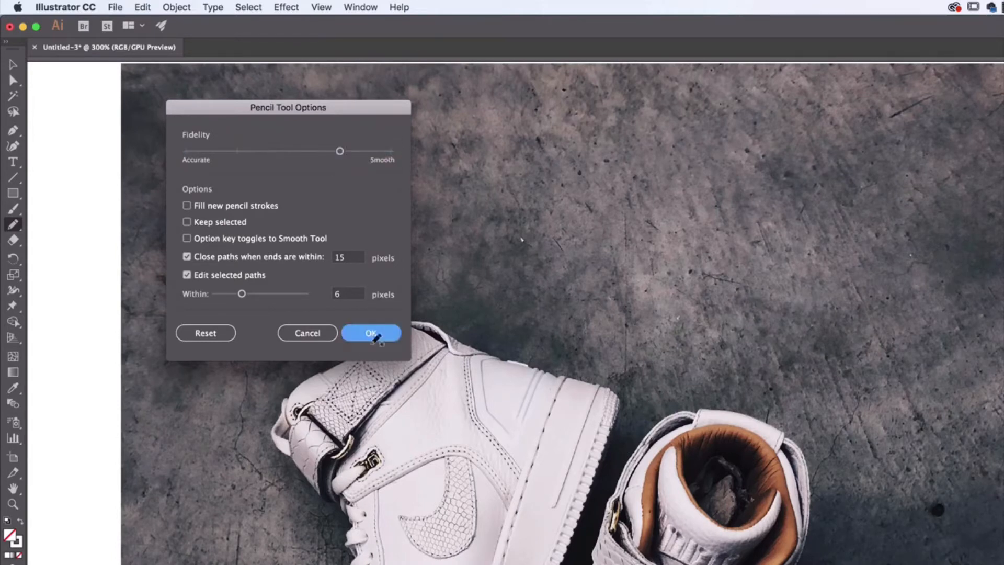
Draw the wing's front outline from the left sneaker's ankle up to a pointed corner and out along a long upward curve, redoing it once.
mouse_move(472, 331)
mouse_down()
mouse_move(442, 232)
mouse_move(568, 145)
mouse_up()
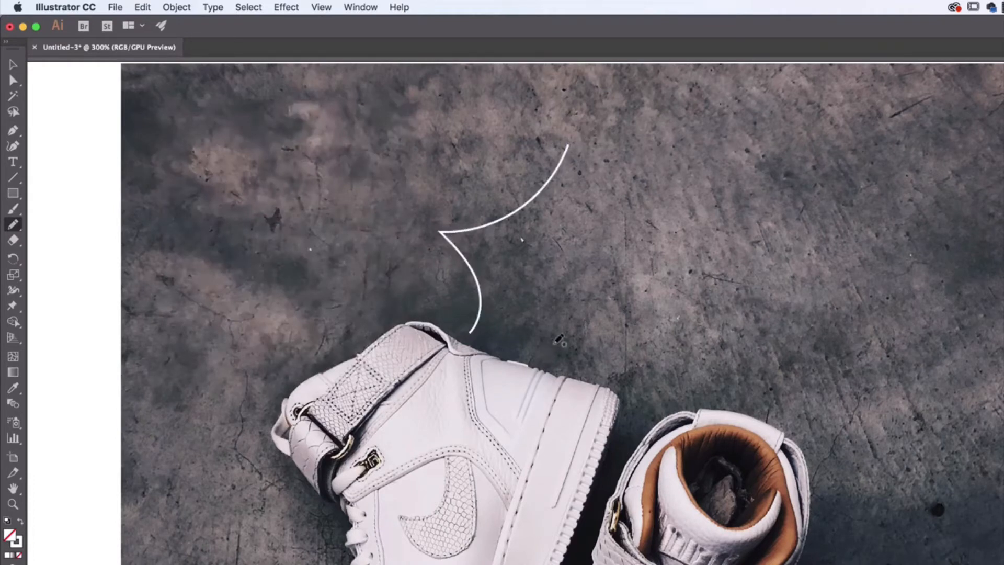
key(super+z)
key(super+shift+z)
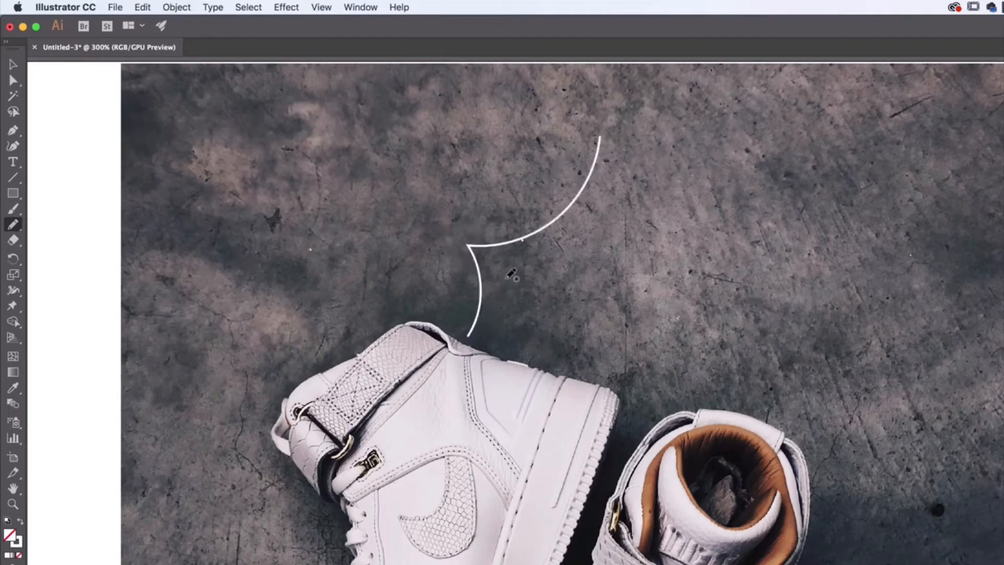
Draw five curved feather strokes below the wing's main curve, three long ones and two short ones near the heel.
drag(506, 278, 659, 206)
mouse_move(513, 298)
mouse_down()
mouse_move(631, 281)
mouse_move(647, 254)
mouse_up()
mouse_move(539, 324)
mouse_down()
mouse_move(601, 326)
mouse_move(600, 347)
mouse_up()
drag(500, 260, 622, 198)
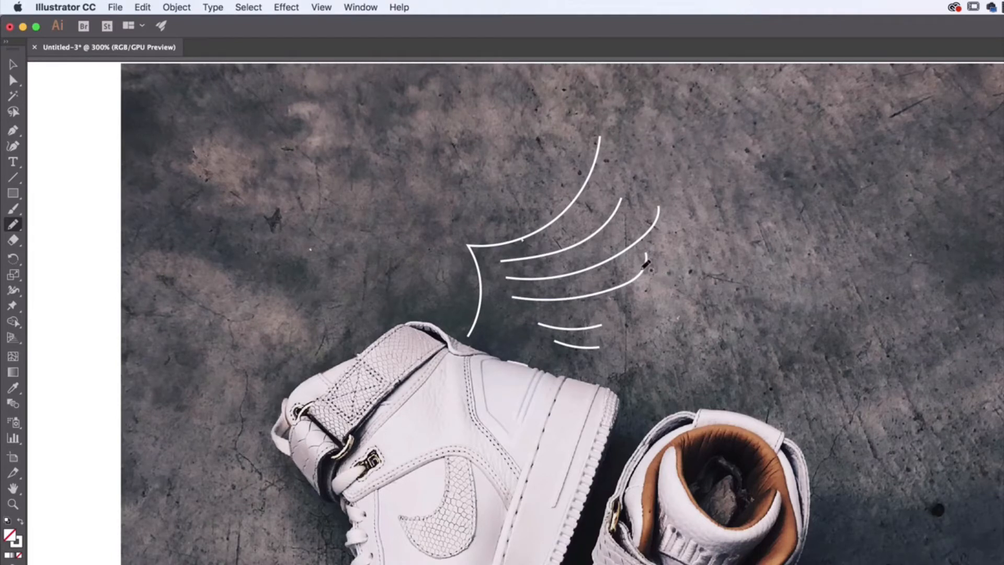
Delete the lowest long feather stroke and redraw it as a shorter, gently rising curve.
click(13, 64)
click(635, 286)
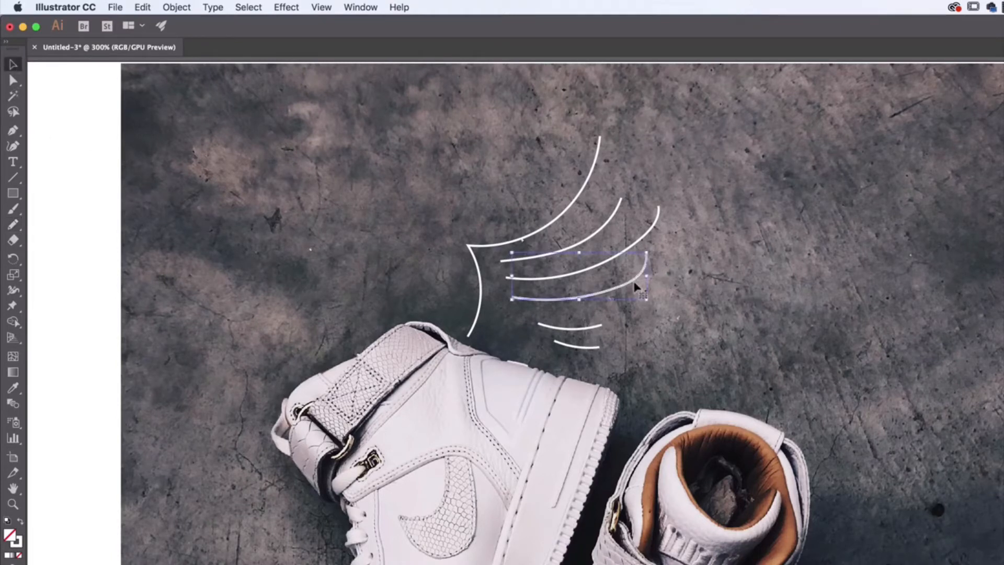
key(Delete)
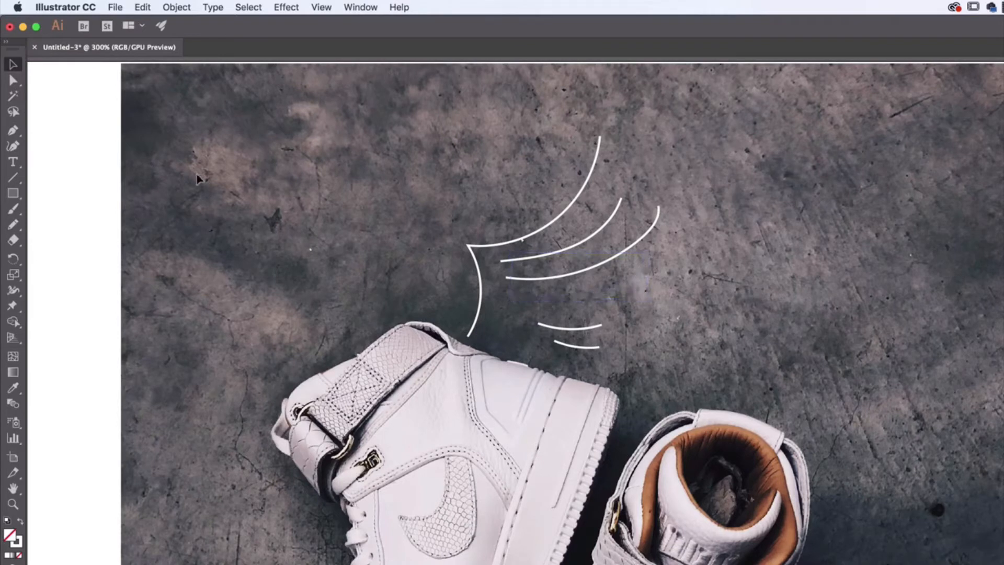
click(13, 224)
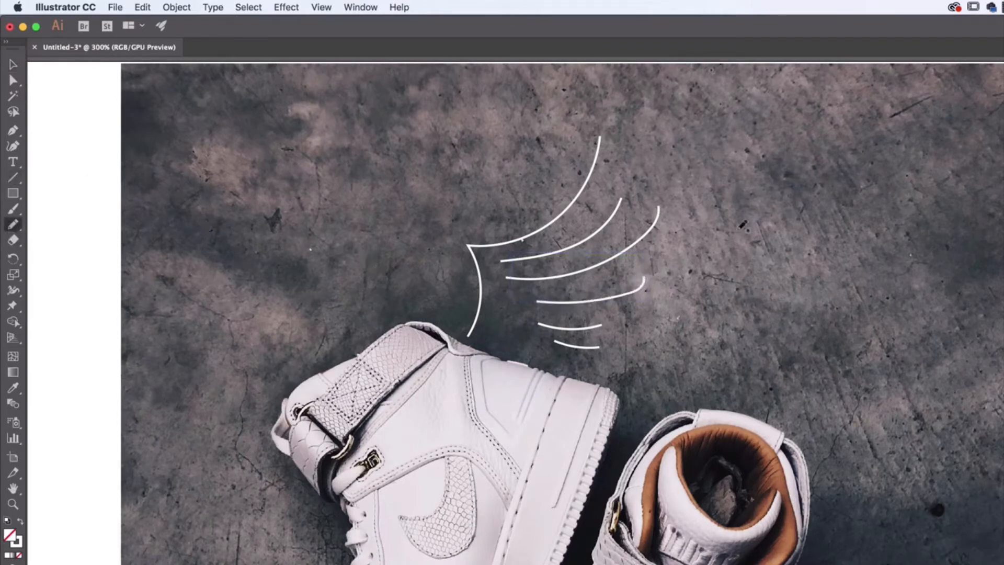
drag(542, 298, 650, 288)
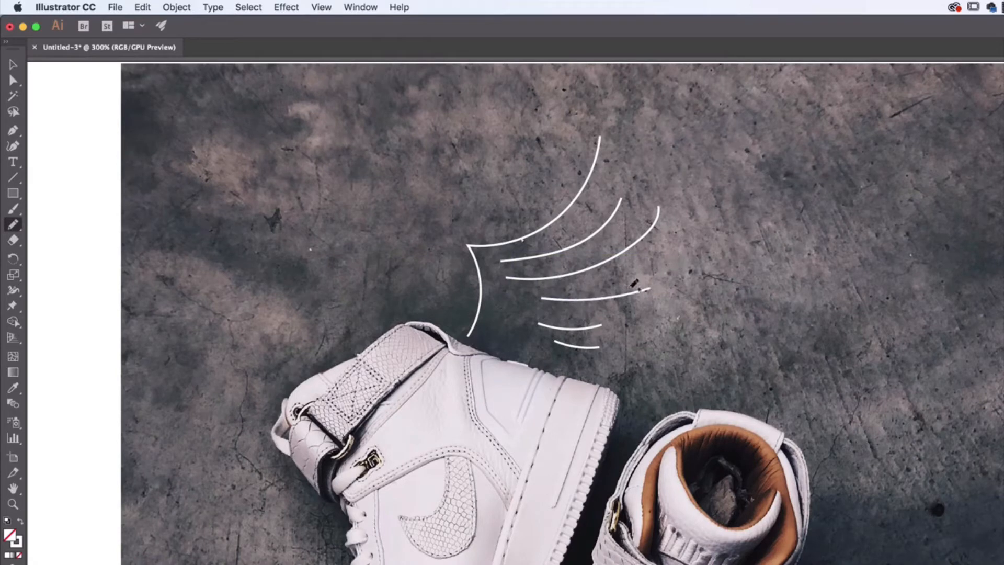
key(super+z)
drag(542, 297, 647, 275)
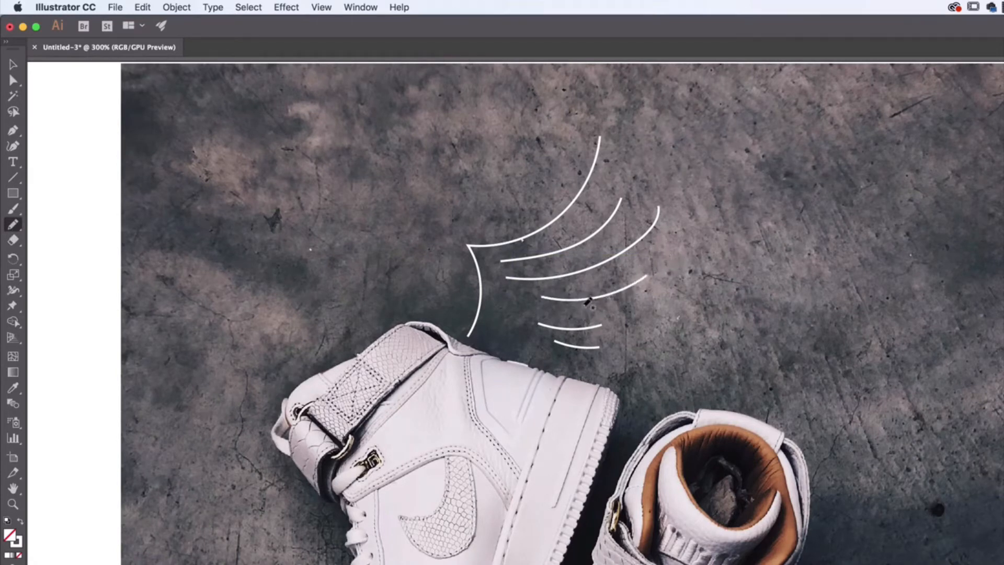
Draw two short curved strokes inside the wing's base and one longer curved stroke above the main outline.
drag(505, 297, 504, 335)
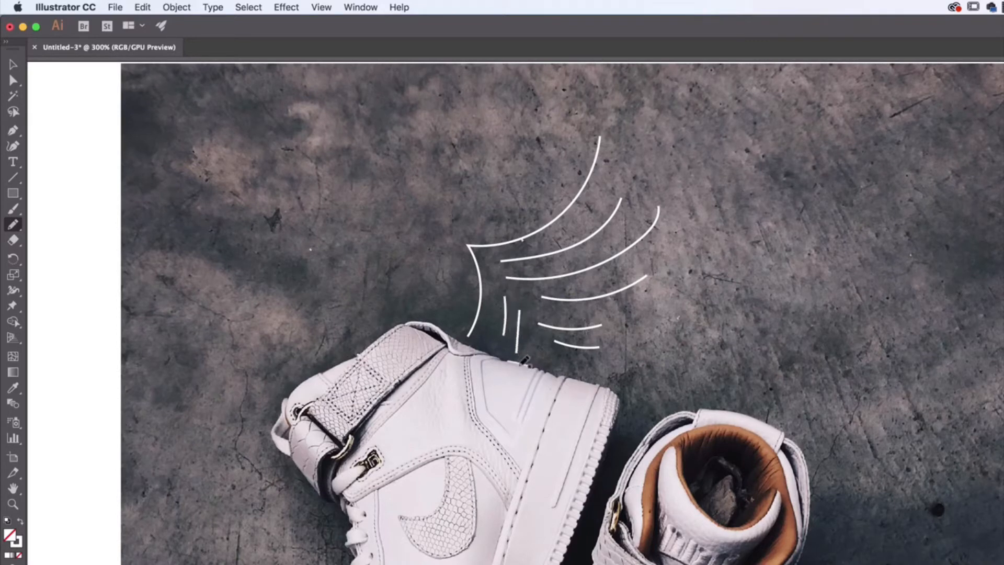
key(super+z)
mouse_move(497, 296)
mouse_down()
mouse_move(488, 329)
mouse_move(511, 331)
mouse_up()
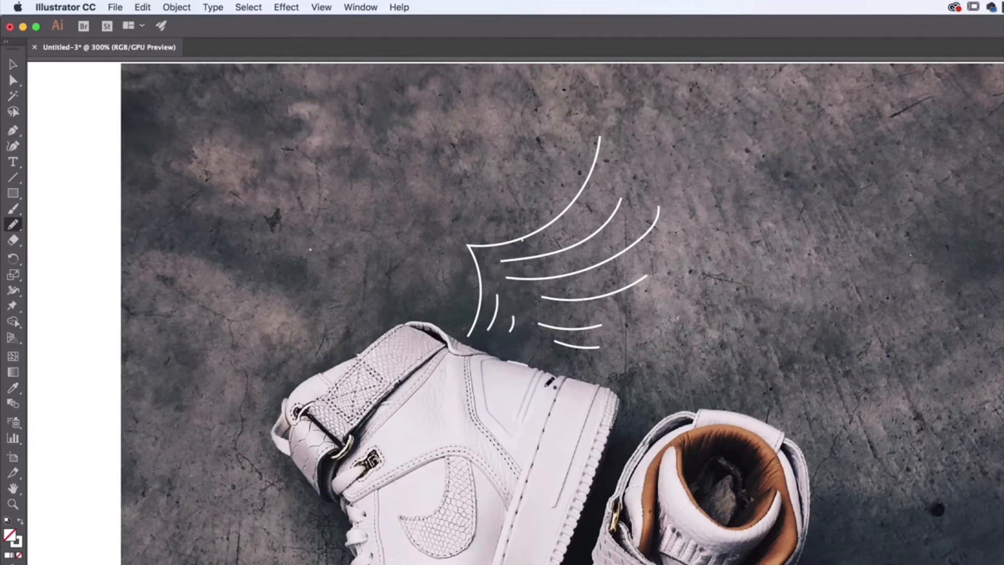
drag(542, 139, 515, 216)
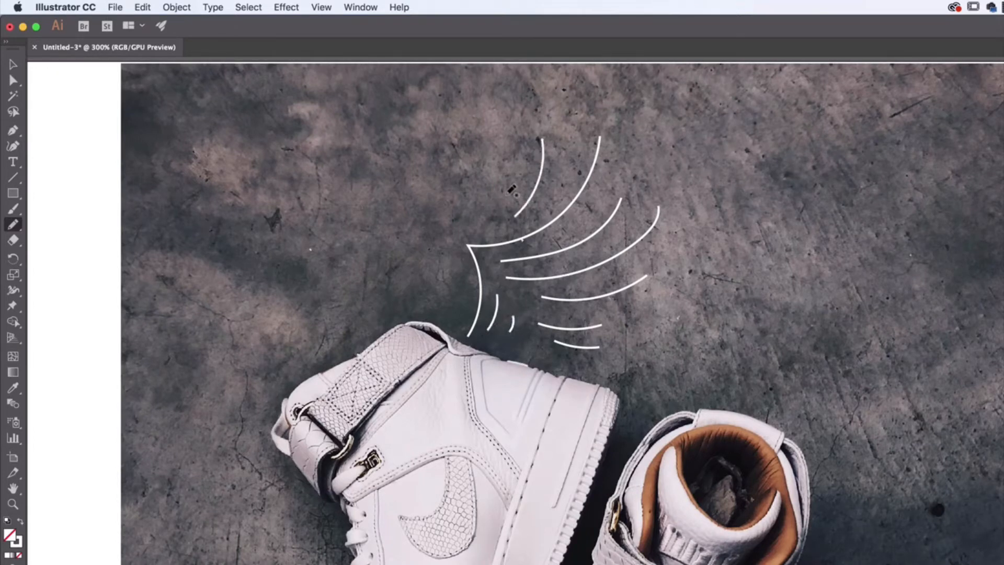
Select all the wing strokes together, leaving the locked photo out of the selection.
click(12, 65)
key(super+equal)
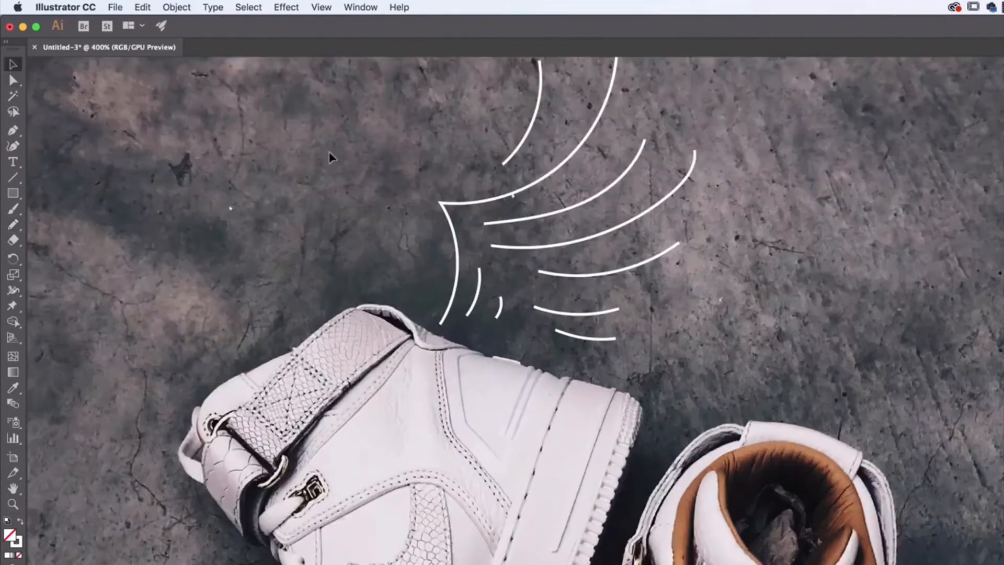
drag(516, 266, 477, 431)
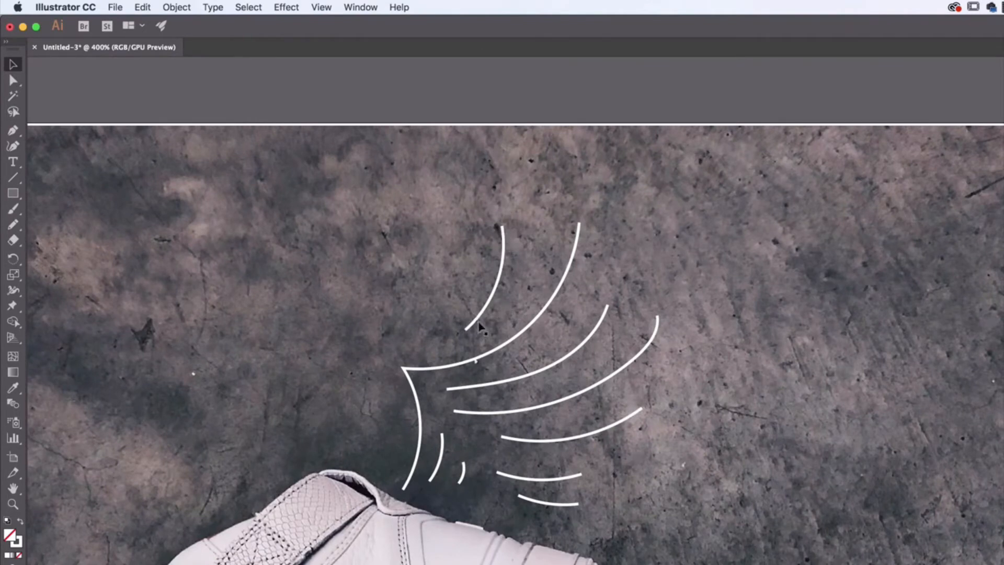
key(super+equal)
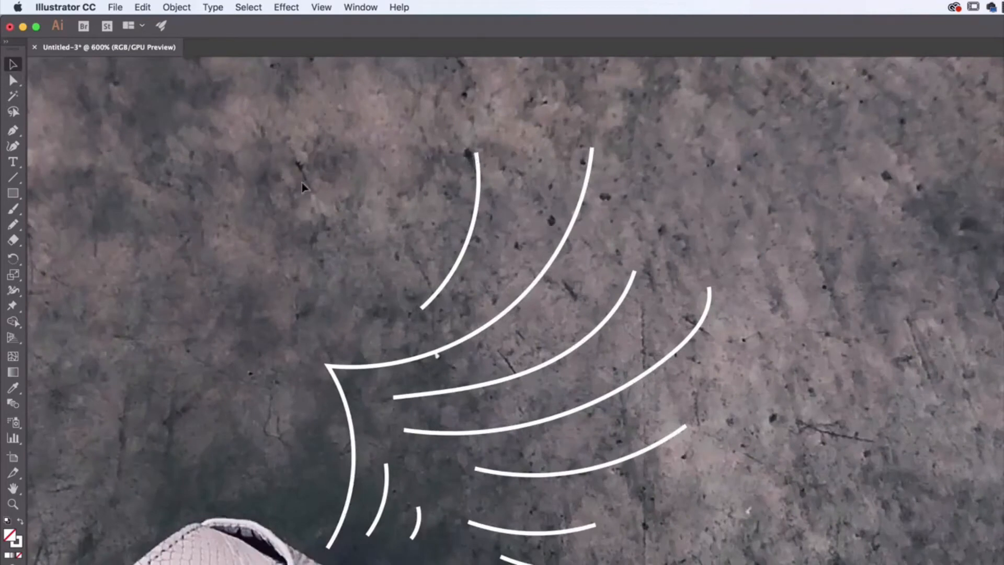
drag(302, 181, 685, 564)
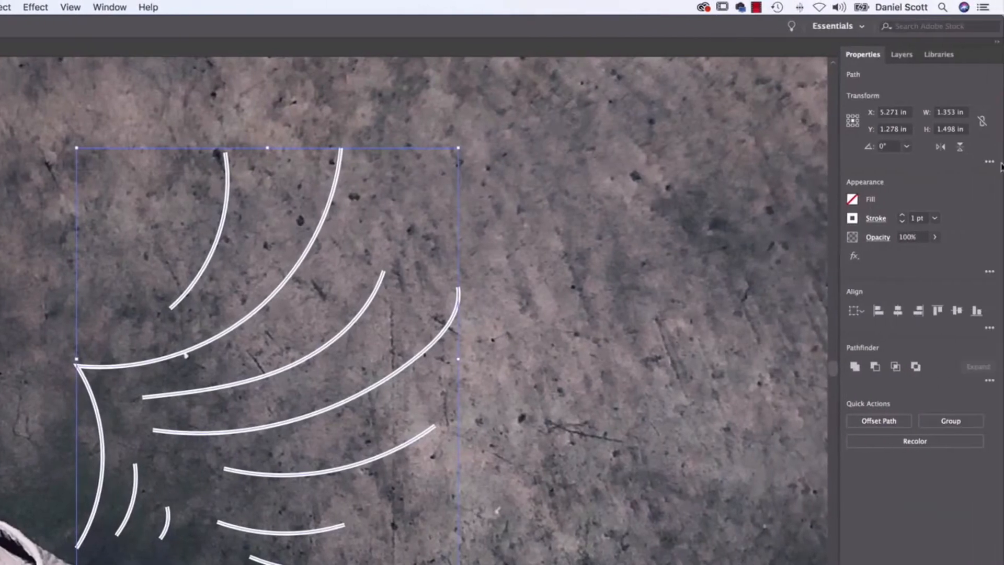
Set the selected wing strokes to a 3 pt weight with round caps and round corner joins.
click(903, 216)
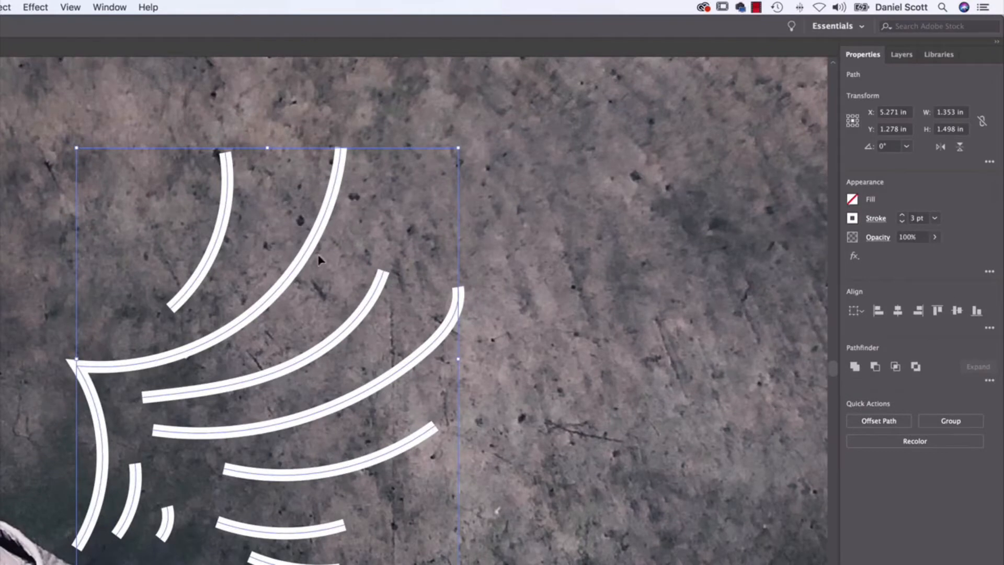
click(876, 220)
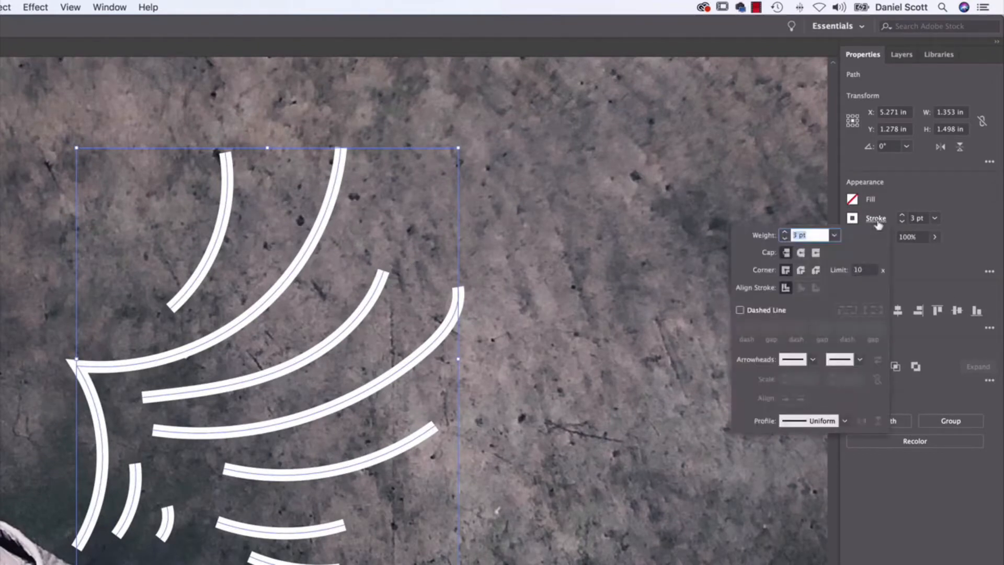
click(800, 254)
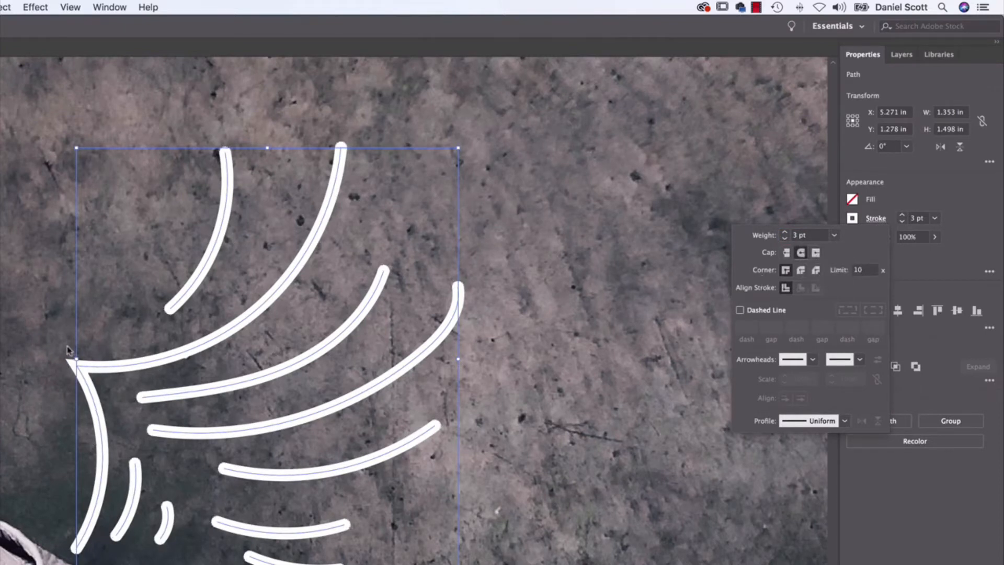
click(799, 272)
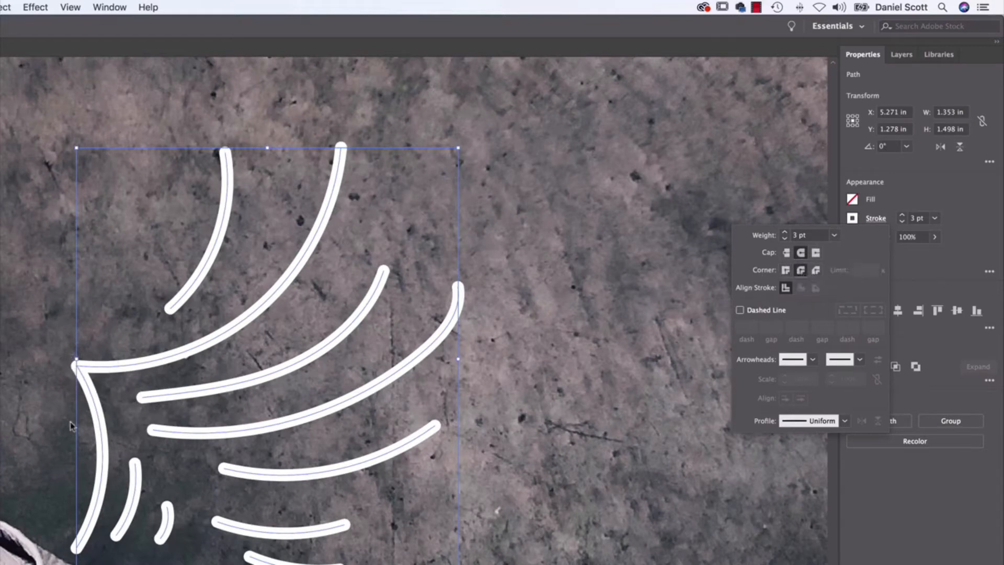
Compare the miter and bevel corner joins on the wing's pointed corner and settle on the miter join.
click(74, 371)
key(super+plus)
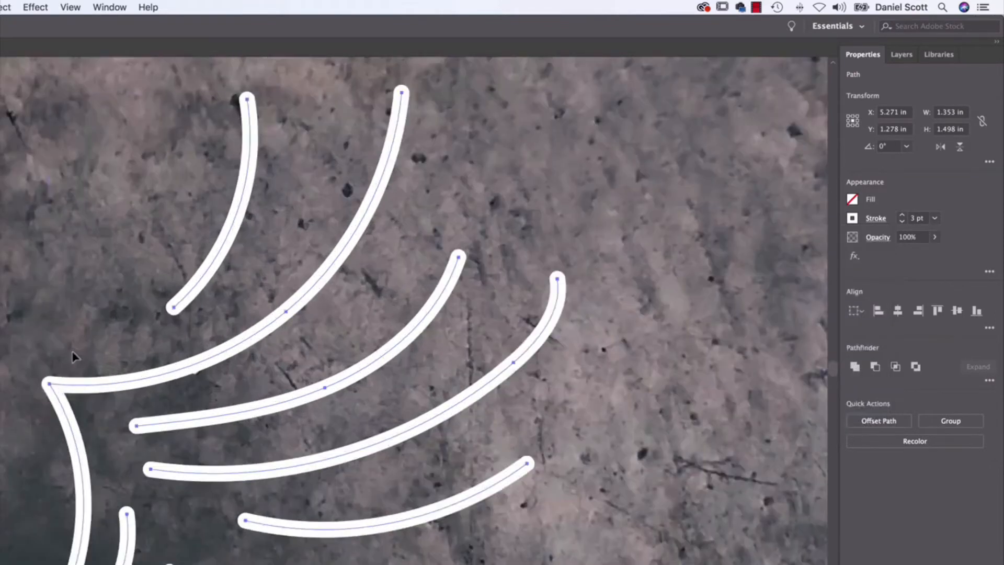
drag(158, 351, 299, 349)
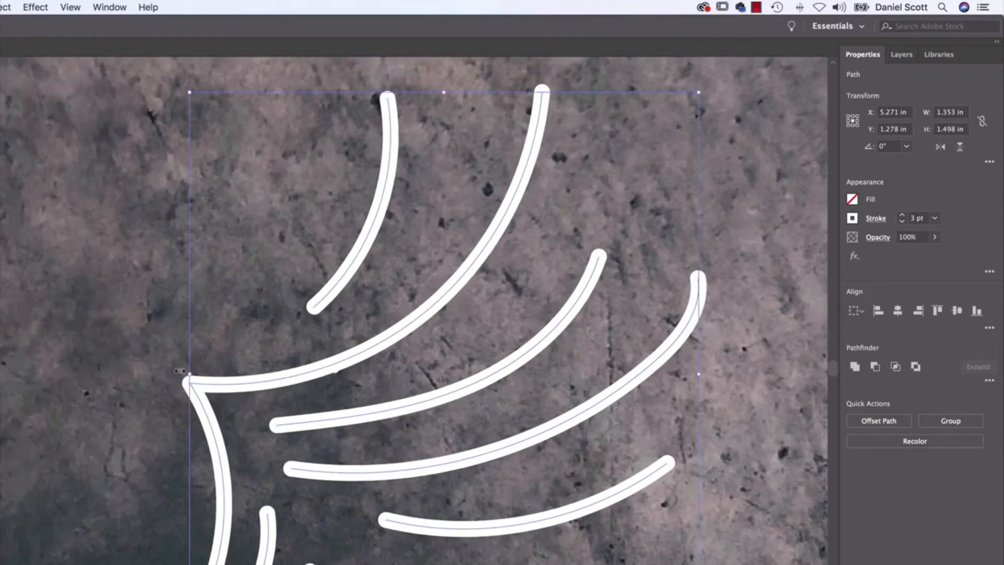
click(877, 219)
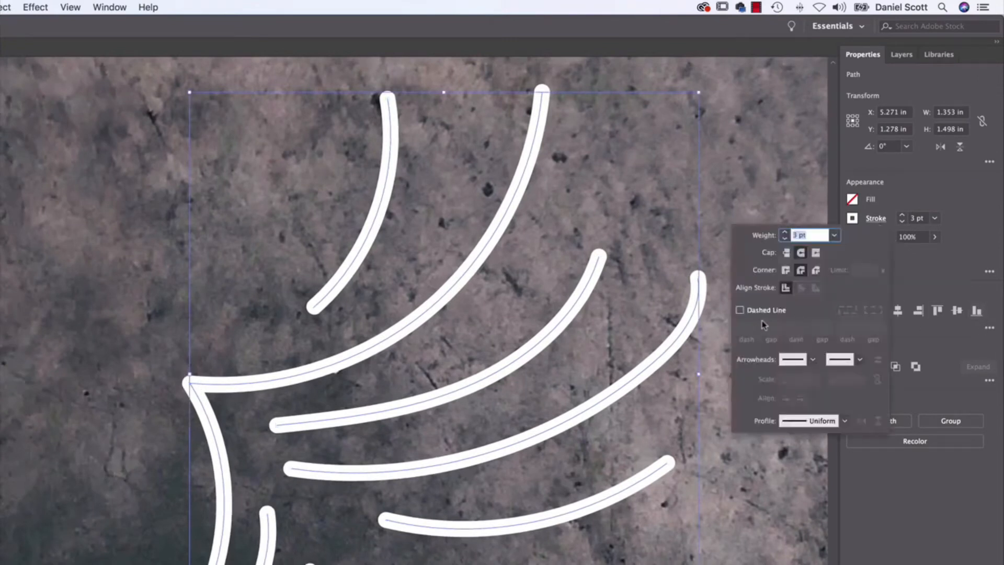
click(784, 273)
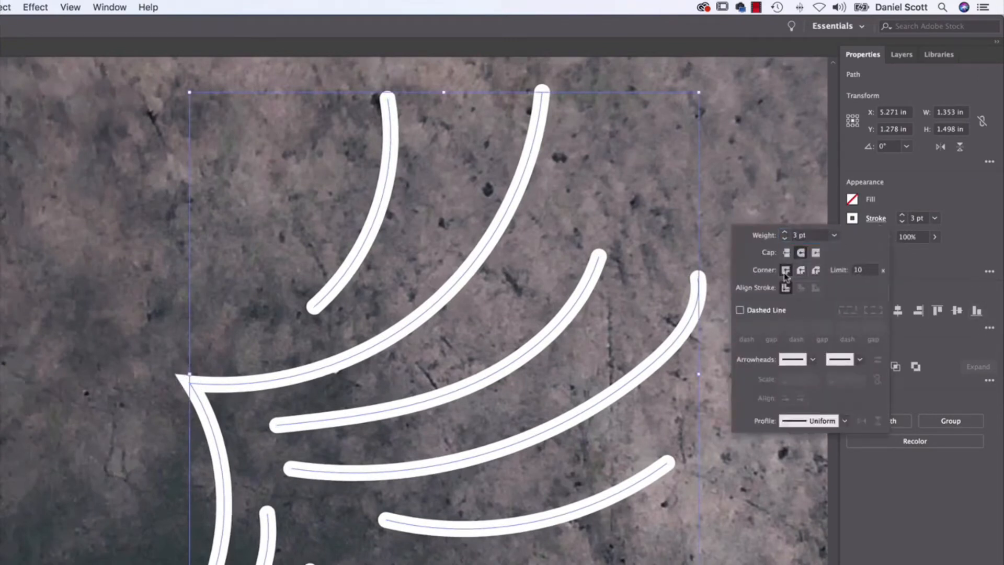
click(815, 271)
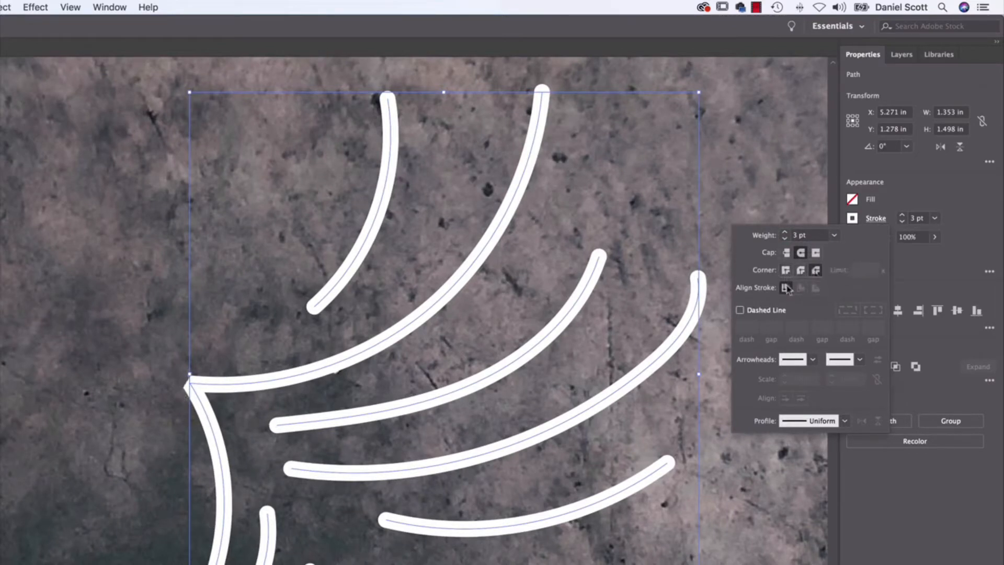
click(785, 270)
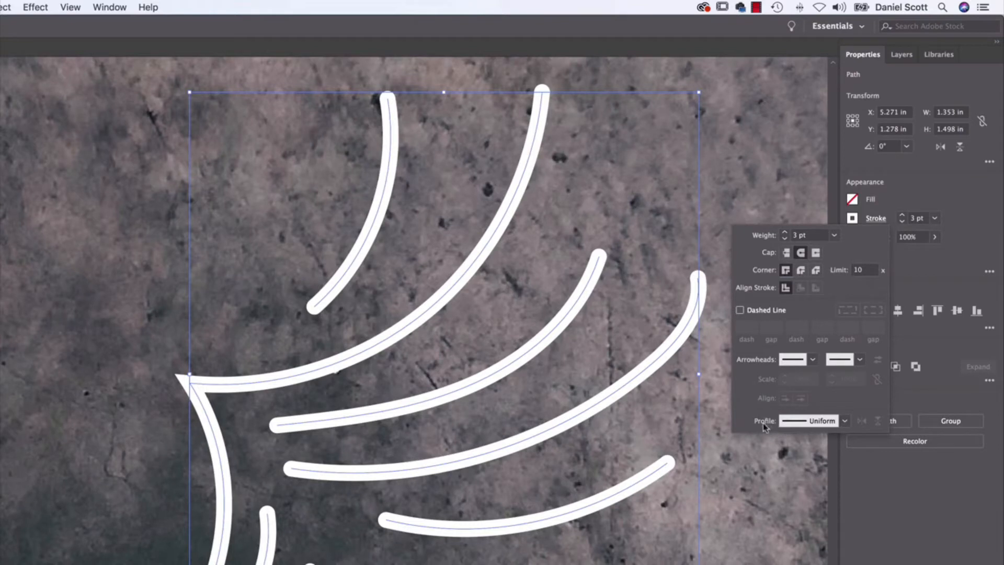
Apply the lens-shaped width profile, tapered at both ends, to the wing strokes and deselect them.
click(875, 220)
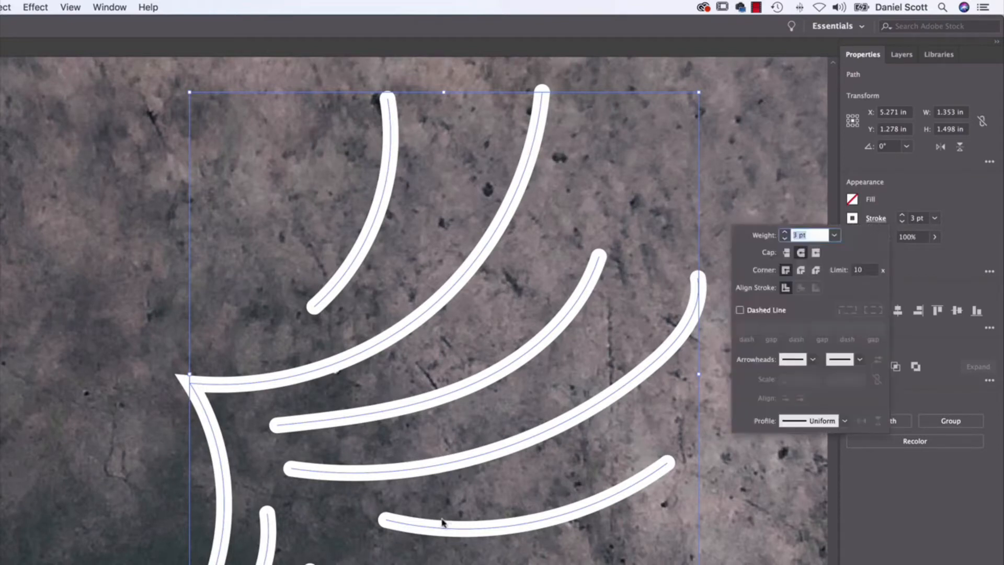
click(845, 420)
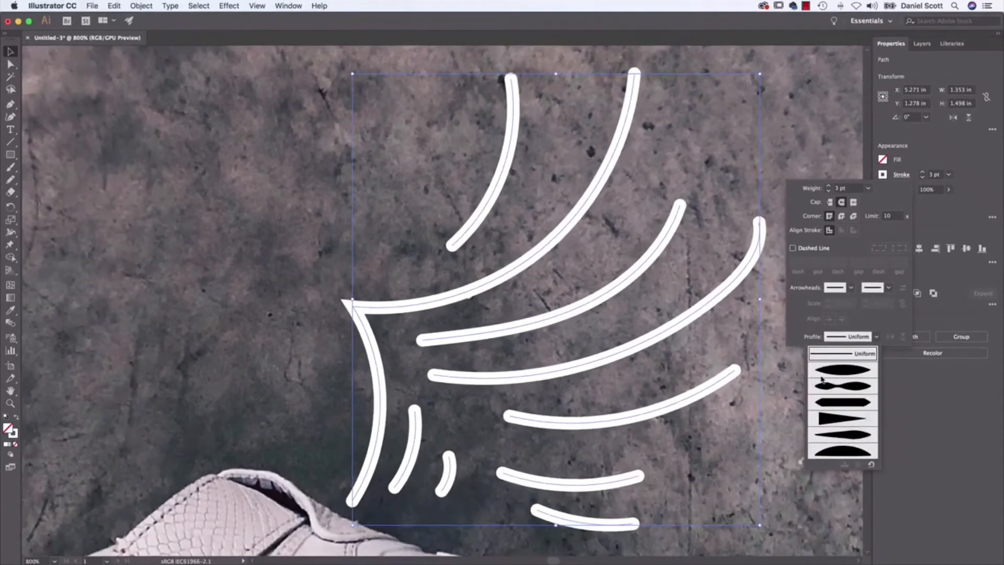
click(839, 372)
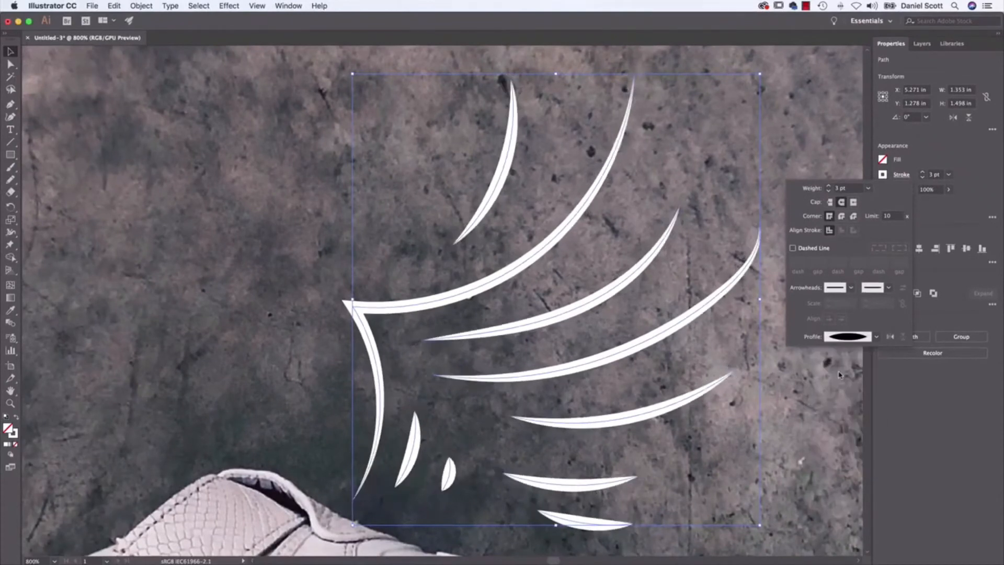
click(779, 447)
click(779, 447)
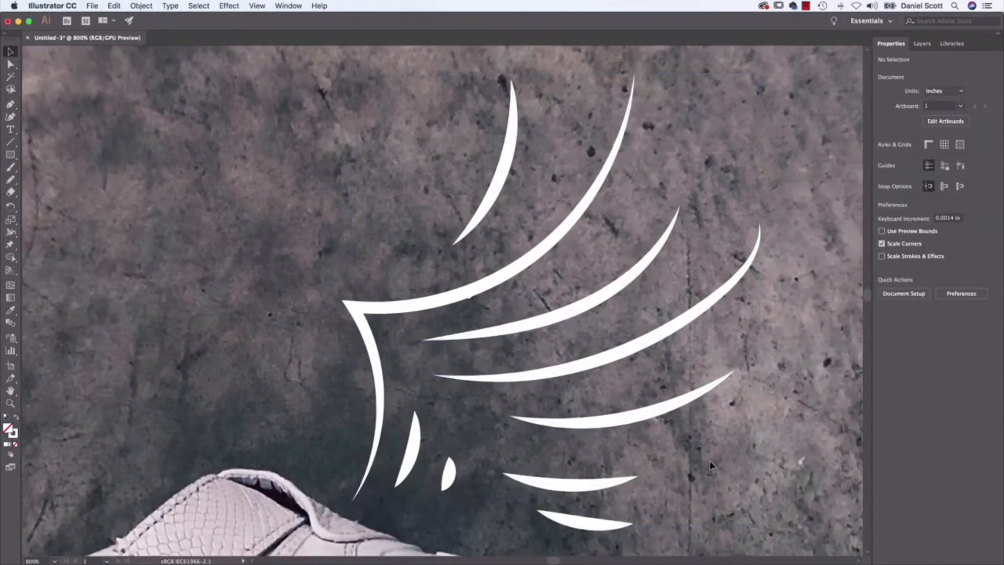
Select all the wing strokes again and try the double-bulge width profile on them.
key(super+a)
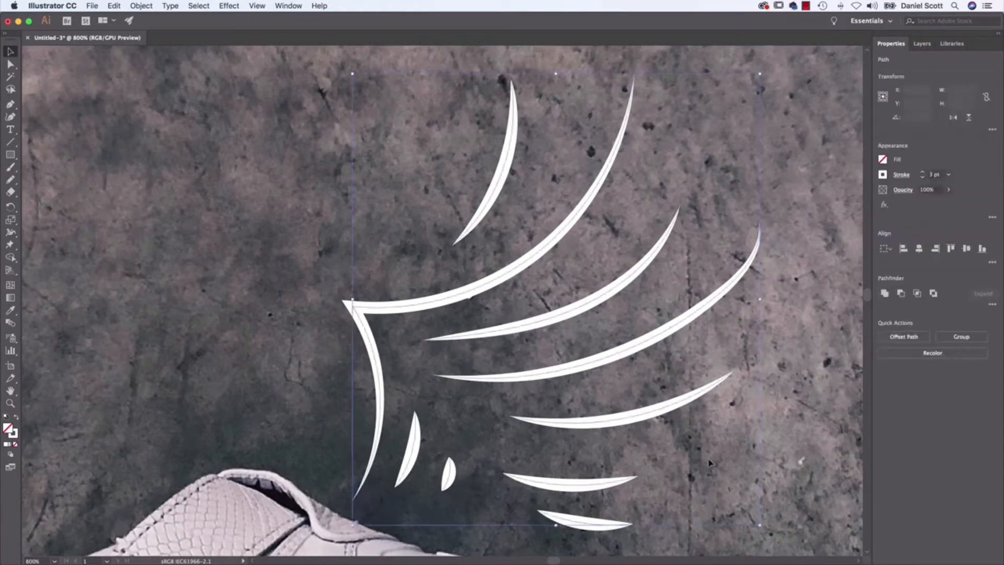
click(897, 176)
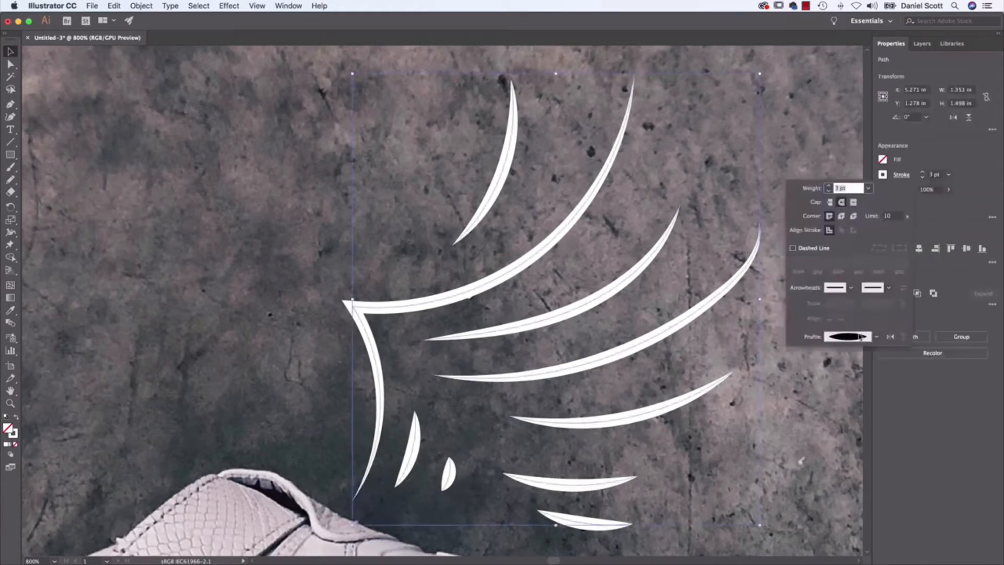
click(875, 337)
click(844, 391)
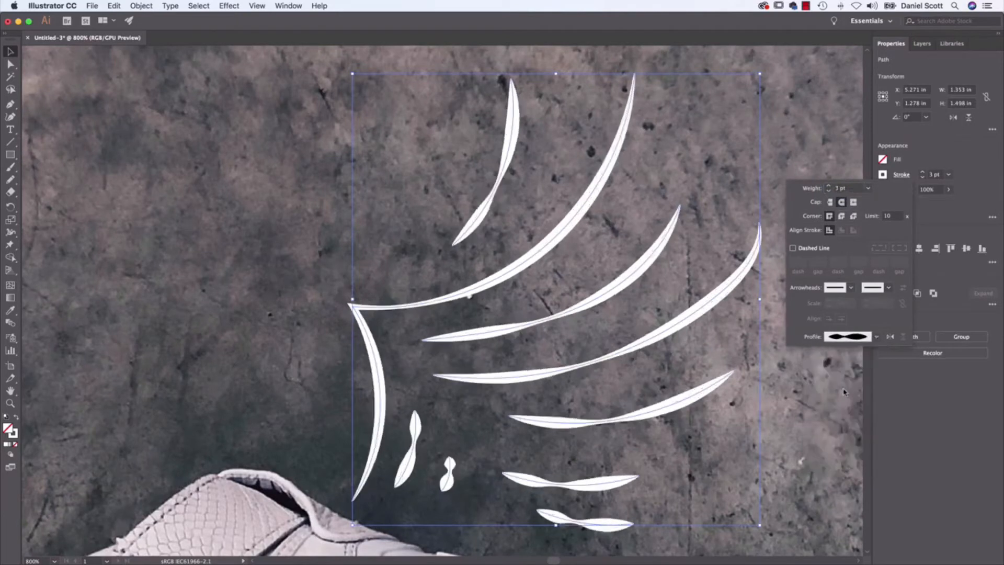
Change the wing strokes to the width profile that tapers from one thick end to a point, and deselect them.
click(873, 336)
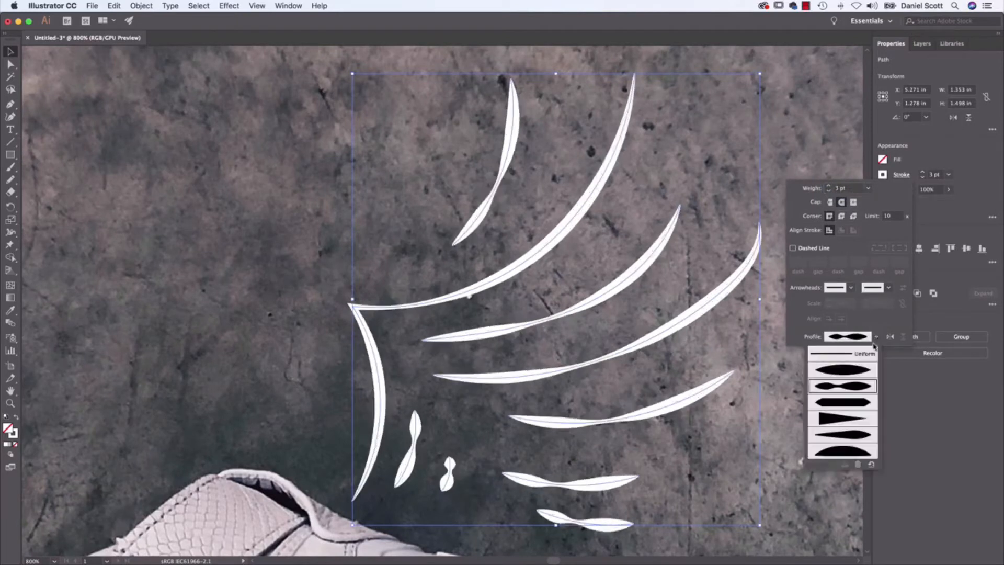
click(844, 422)
click(659, 332)
click(227, 310)
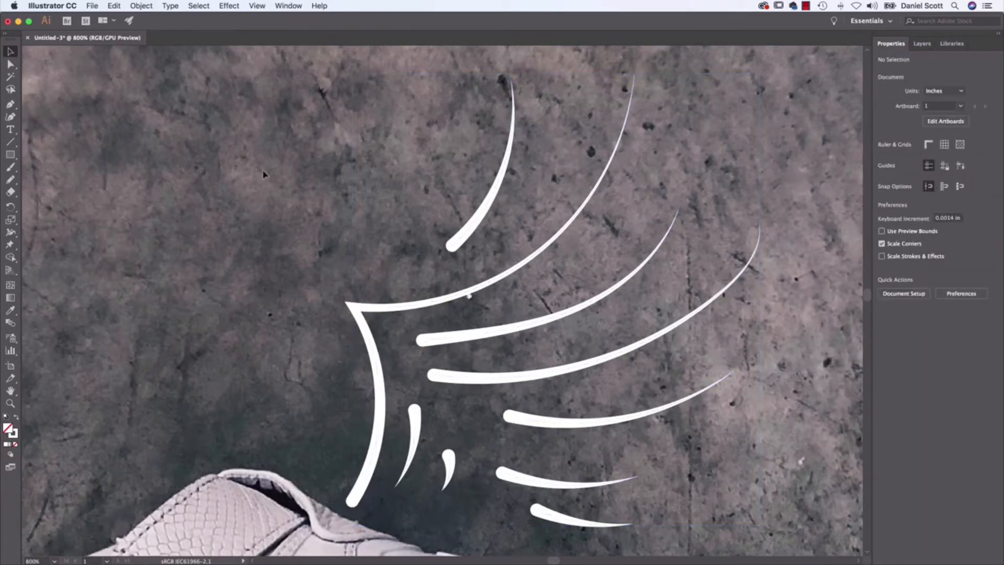
Thicken all the wing strokes to 6 pt and clear the selection.
key(super+minus)
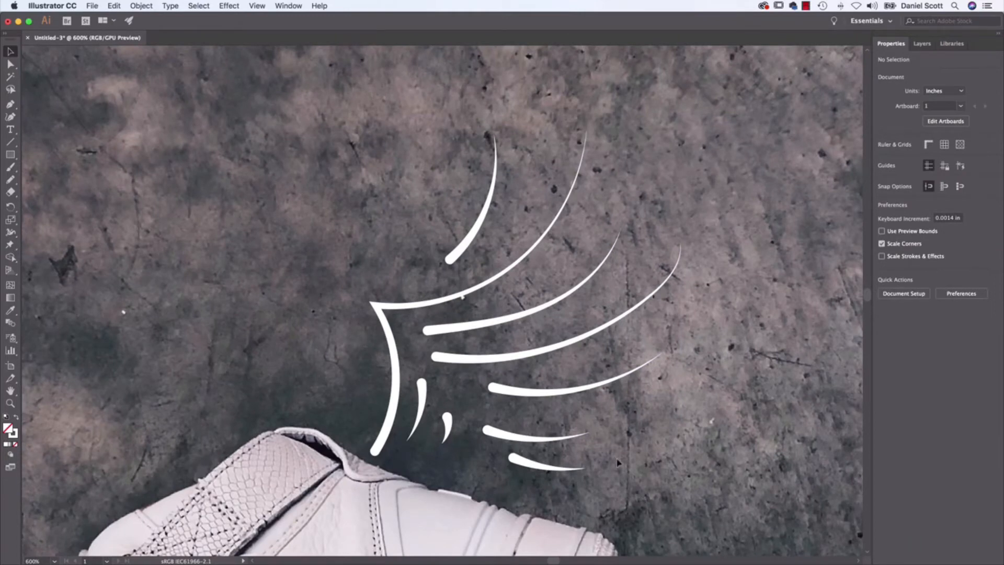
key(super+a)
click(922, 172)
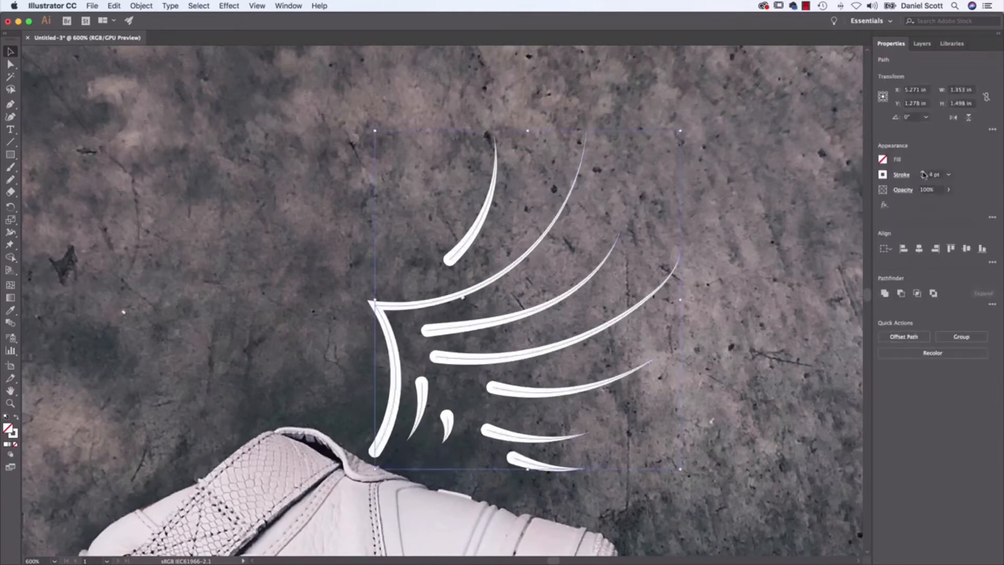
click(923, 172)
click(922, 172)
click(789, 267)
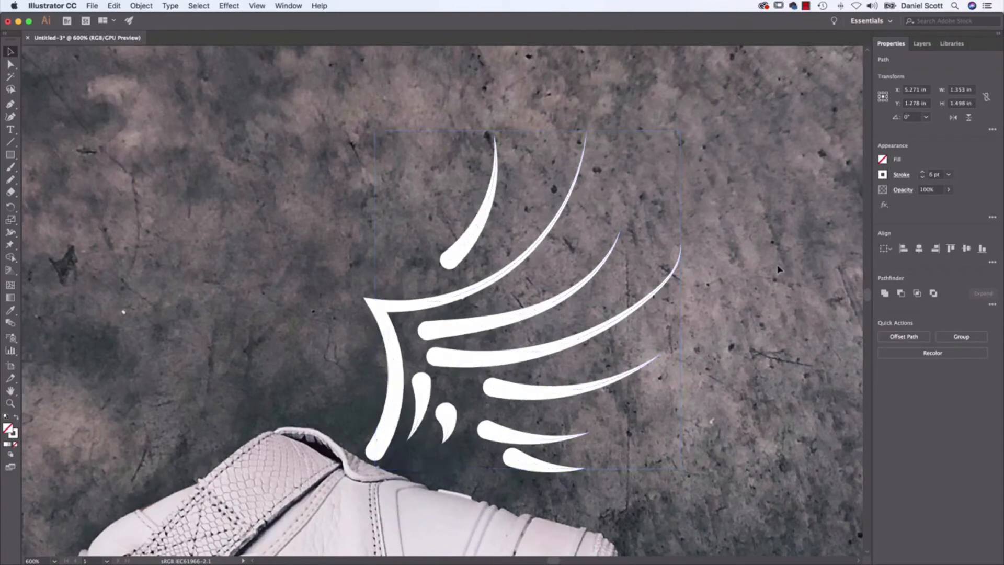
drag(736, 283, 647, 169)
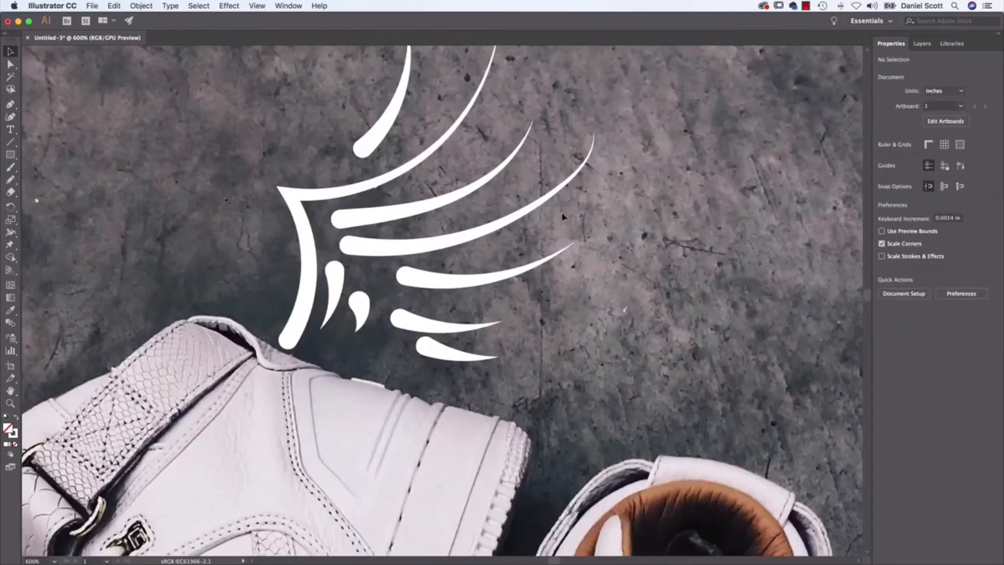
key(super+0)
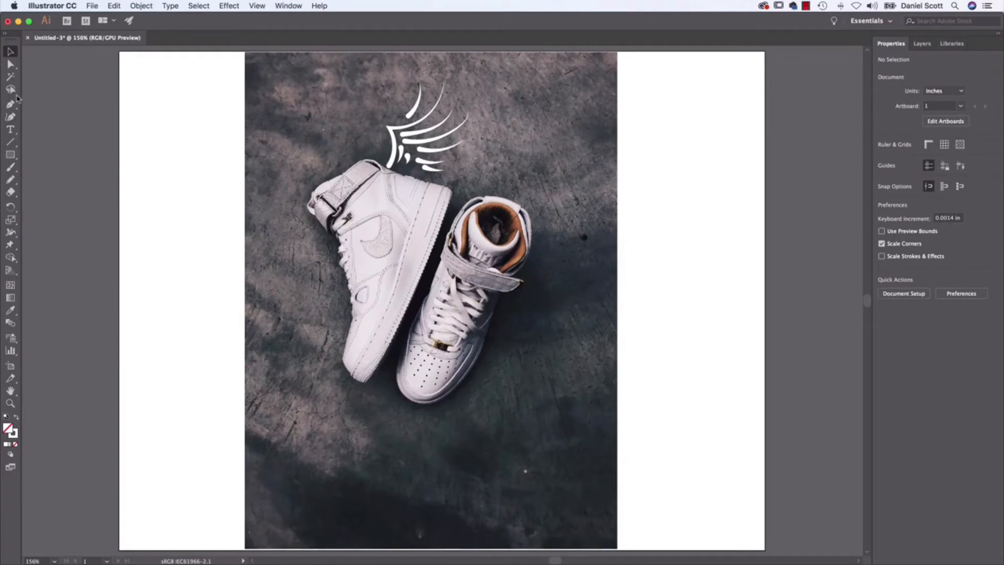
Draw six slanted, roughly parallel motion lines with the Pencil tool beside the laces and toe of the left sneaker.
click(10, 179)
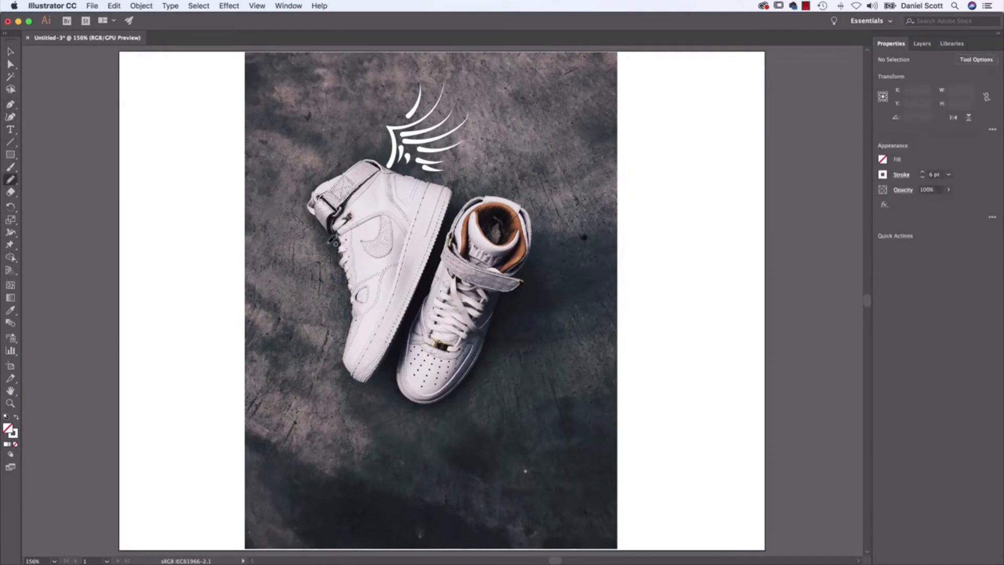
drag(323, 241, 288, 309)
drag(331, 271, 280, 363)
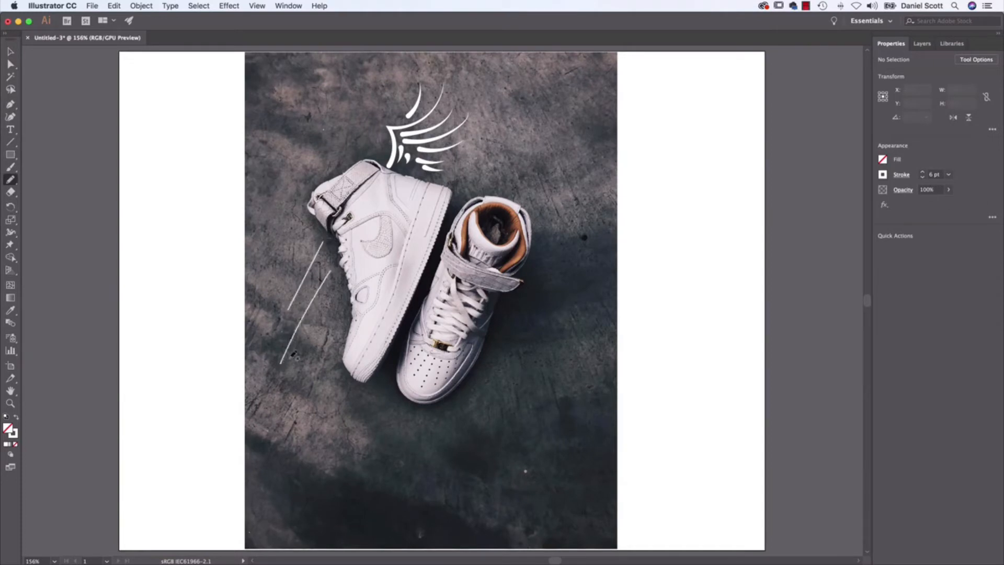
drag(331, 308, 283, 409)
drag(333, 351, 297, 445)
drag(338, 389, 318, 461)
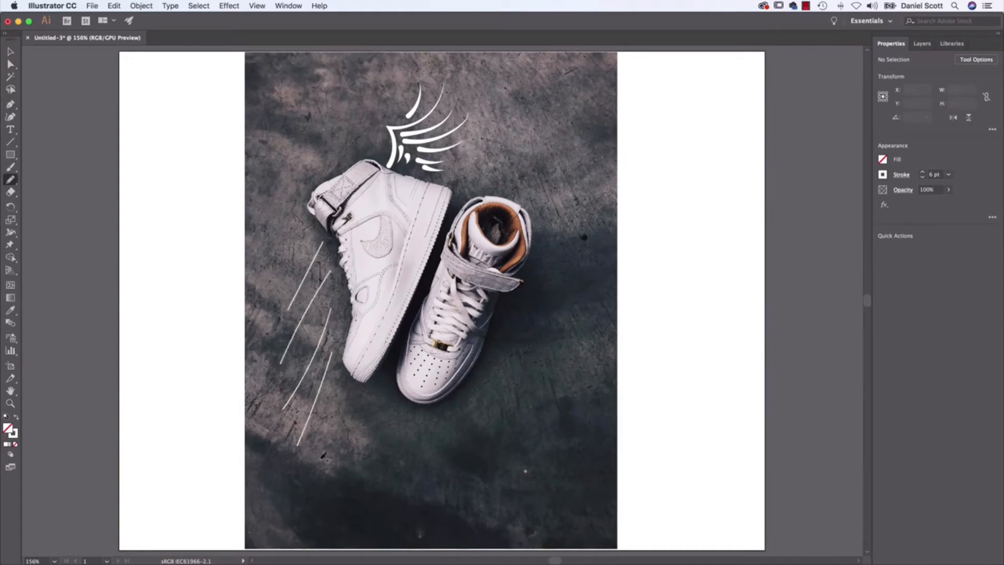
drag(356, 400, 345, 438)
Select the six motion lines beside the sneaker and add the Arrow 1 arrowhead to their start points.
click(10, 51)
drag(238, 260, 361, 462)
click(901, 176)
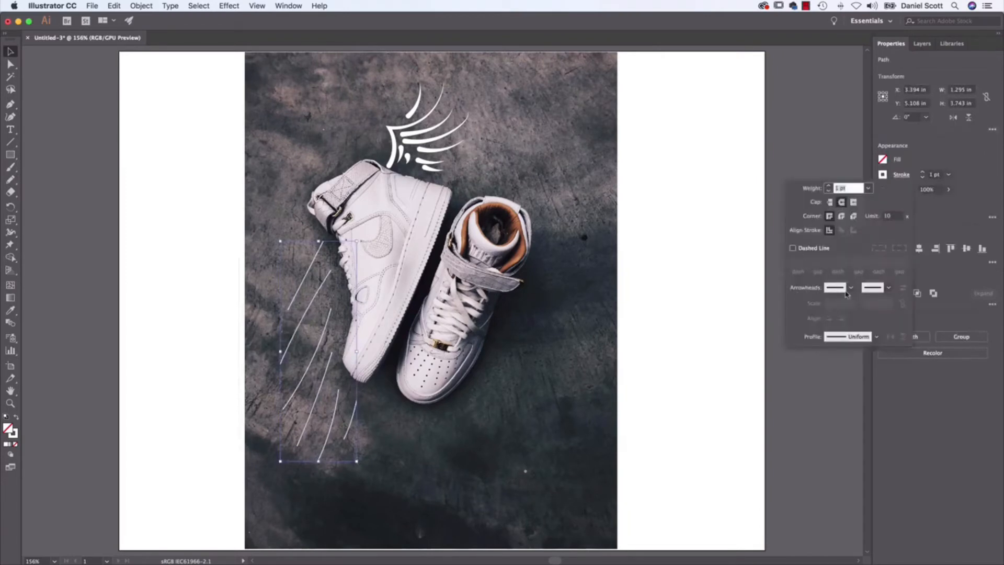
key(super+equal)
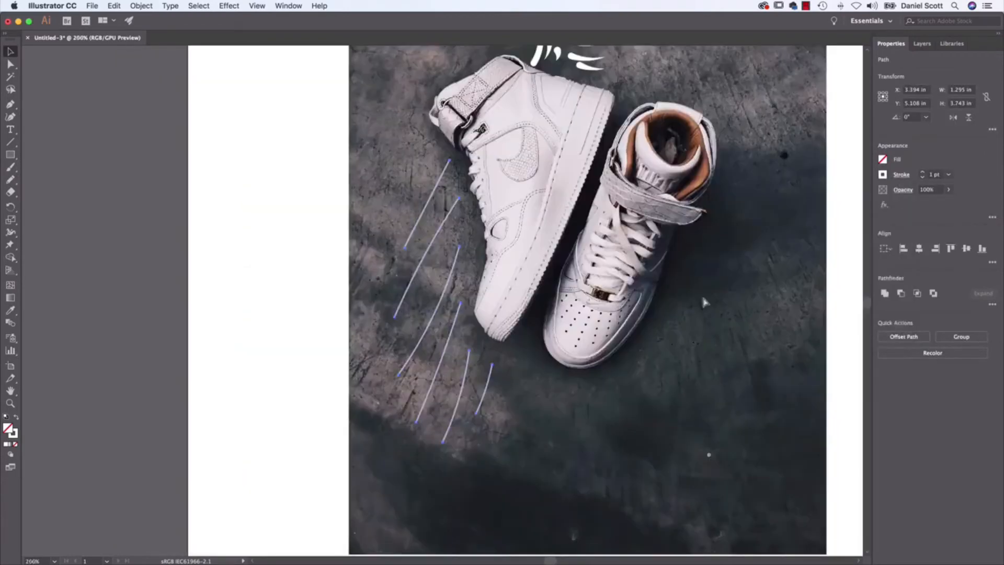
key(super+equal)
click(900, 175)
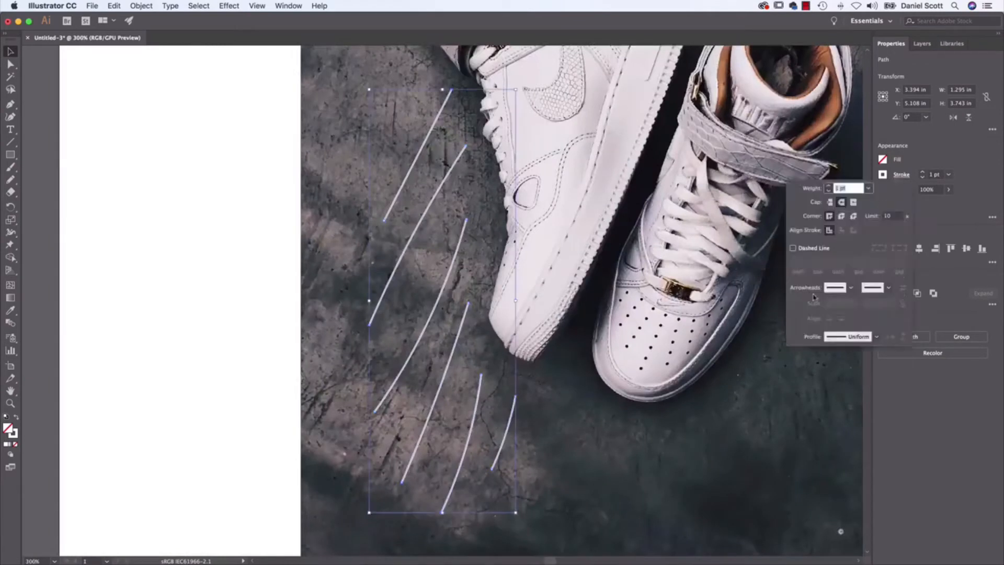
click(852, 290)
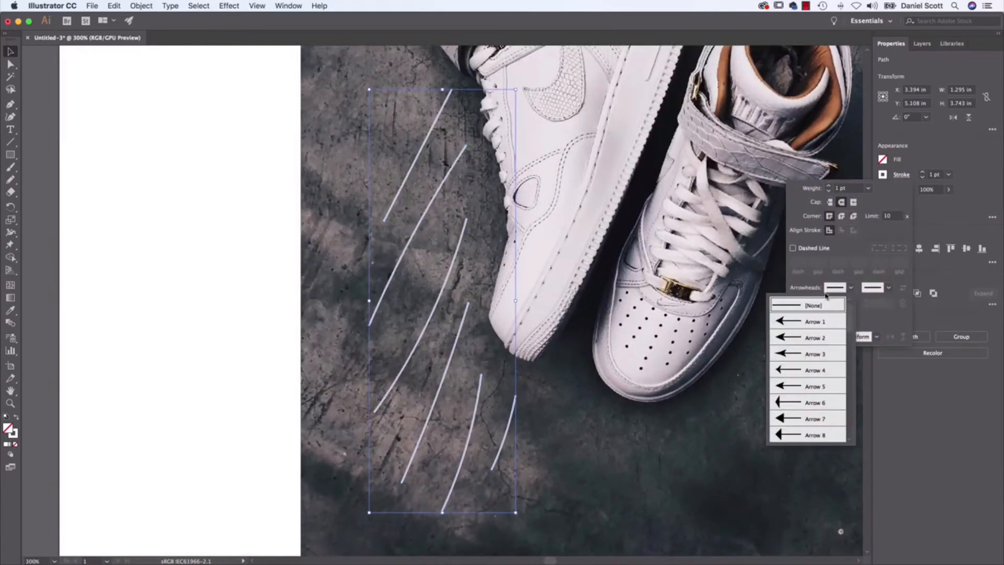
click(822, 322)
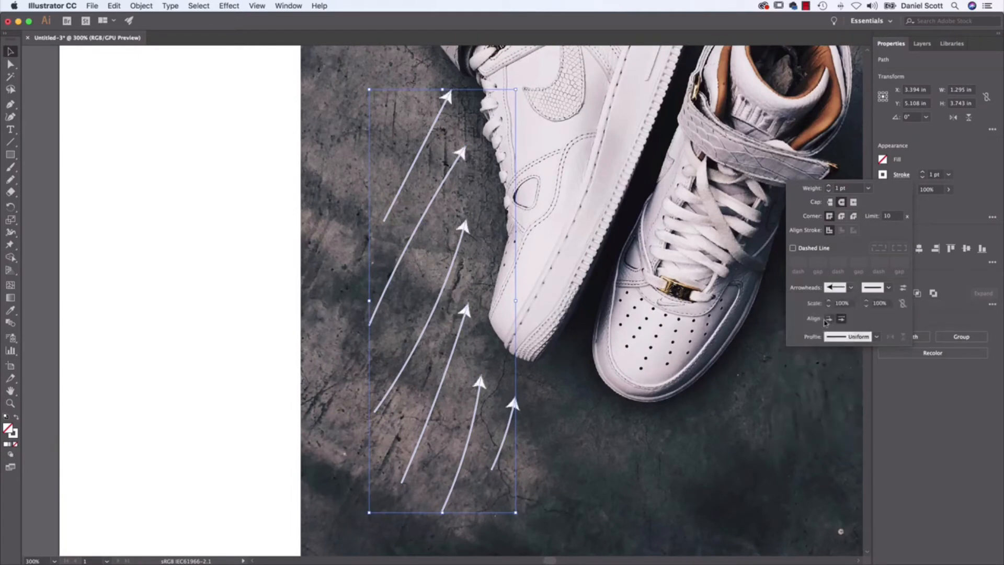
Set the motion lines' start arrowhead to None and apply the Arrow 8 arrowhead to their end points.
click(850, 288)
scroll(845, 315, up, 1)
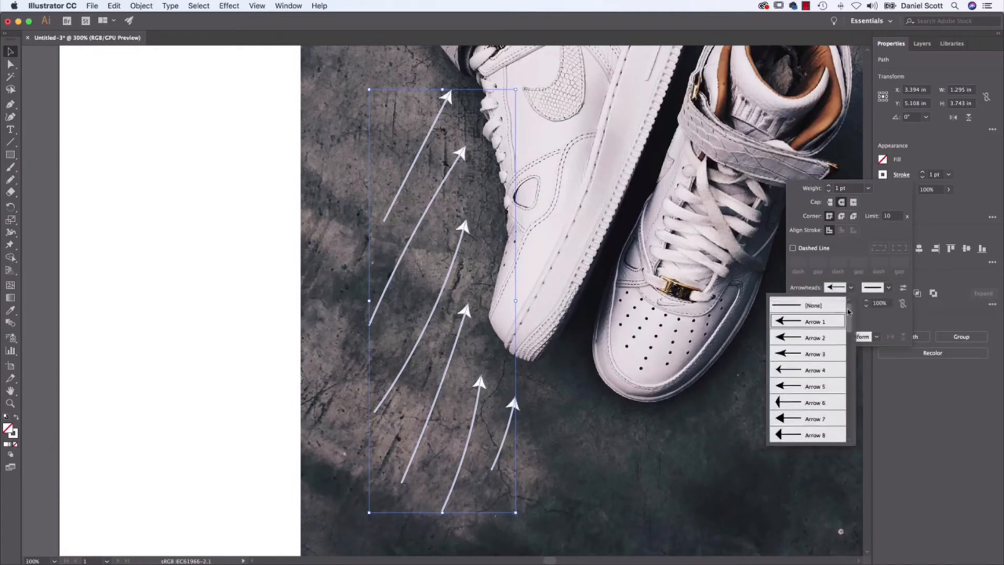
click(834, 305)
click(889, 288)
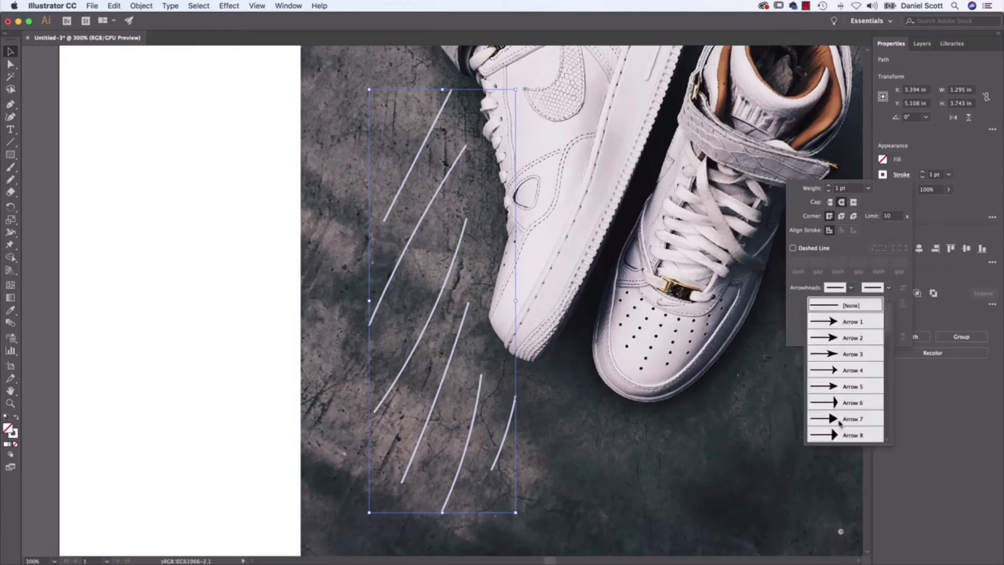
click(851, 440)
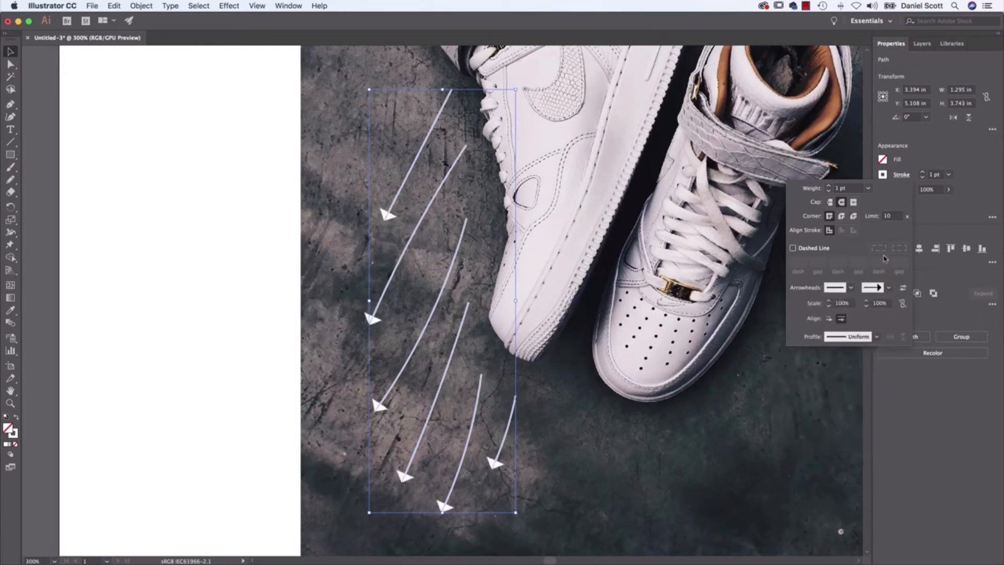
Try an open arrowhead and the pointing-hand Arrow 38 on the end points of the six motion lines.
click(887, 288)
click(847, 372)
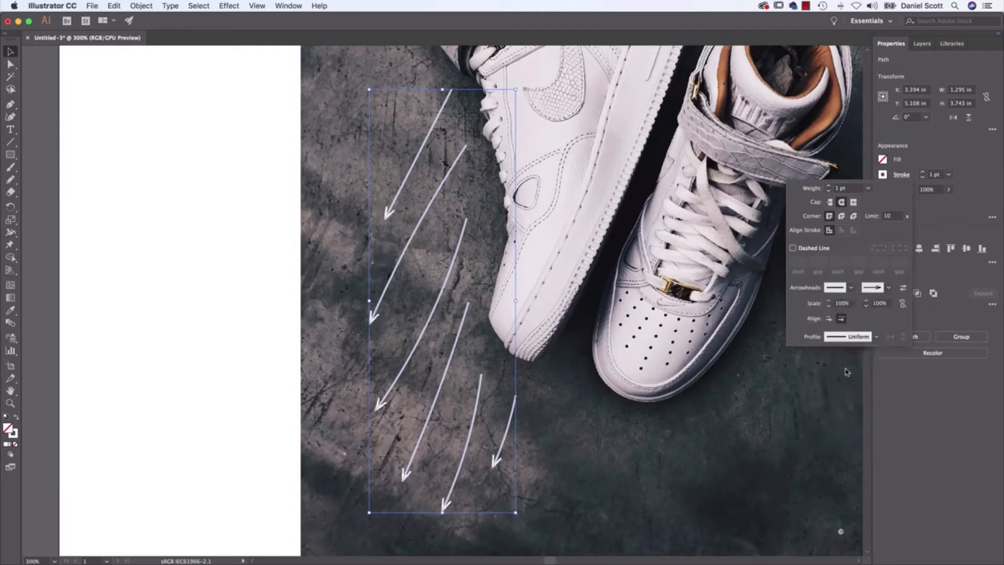
click(888, 288)
scroll(836, 387, down, 10)
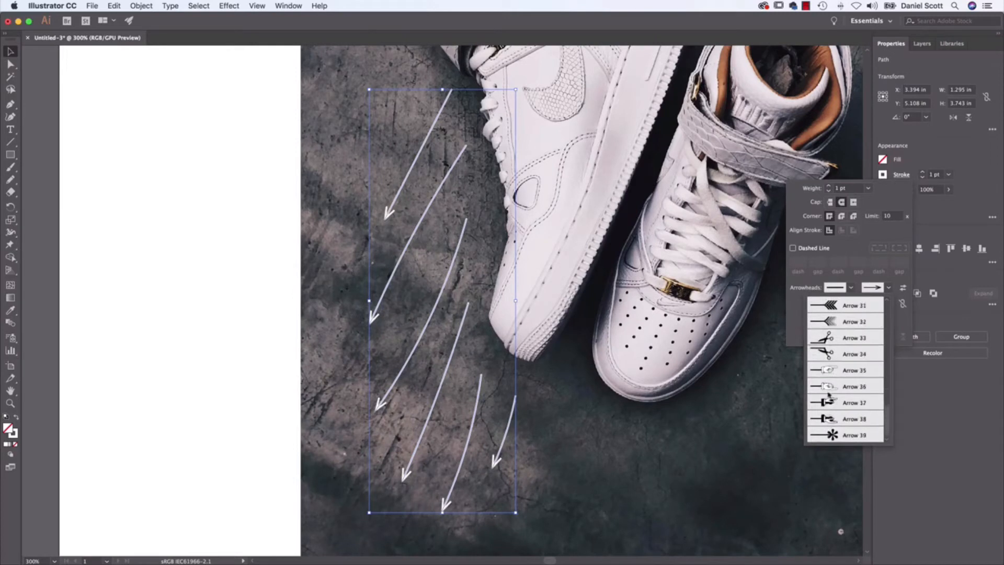
click(837, 421)
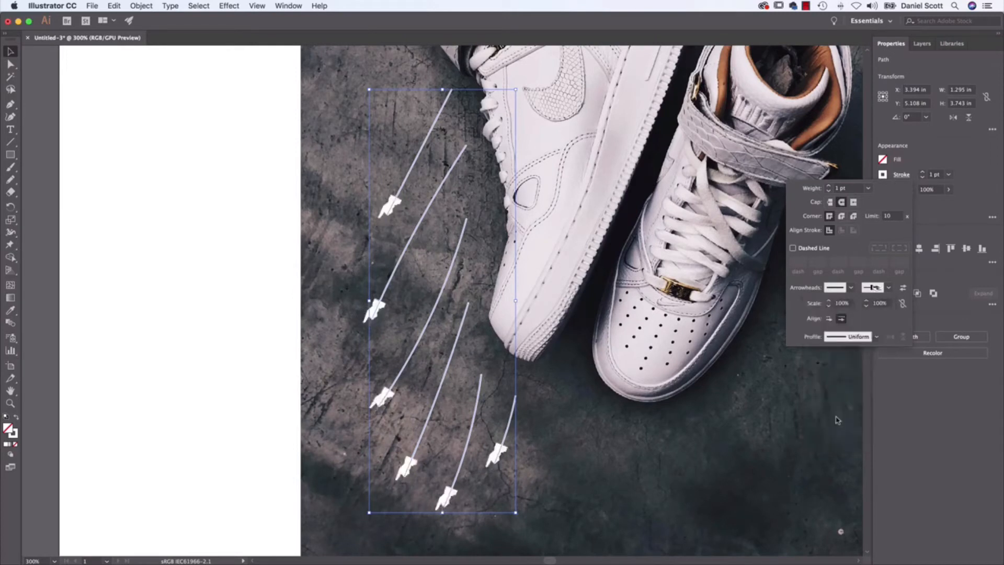
Give the motion lines a solid barbed arrowhead at their end points and thicken their strokes to 3 pt.
click(888, 288)
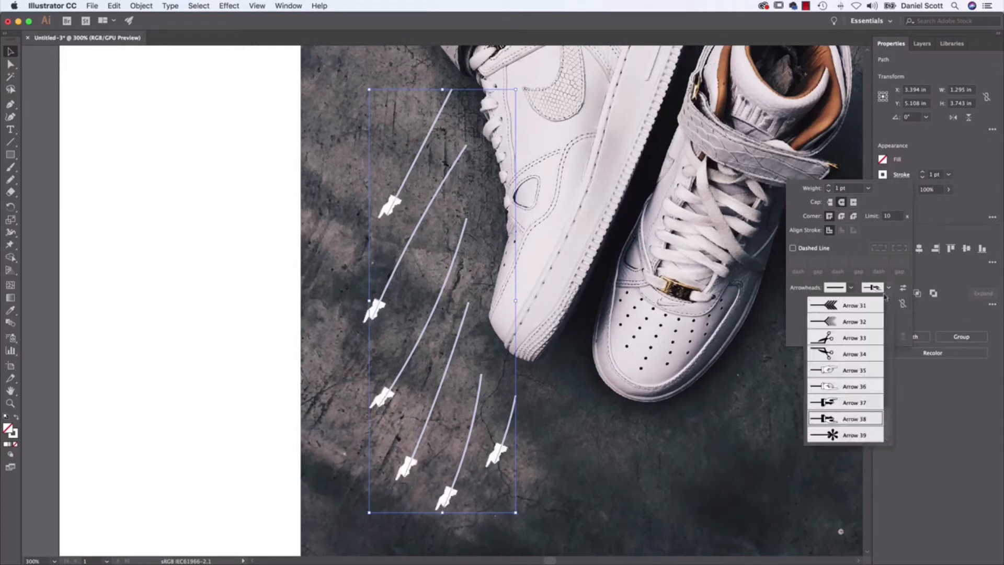
scroll(849, 348, up, 10)
click(847, 336)
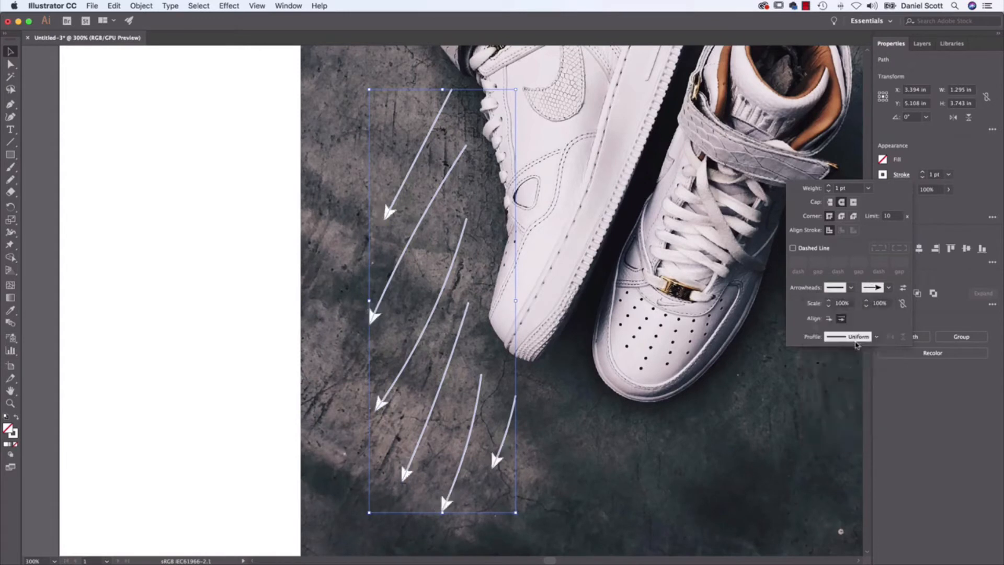
click(923, 172)
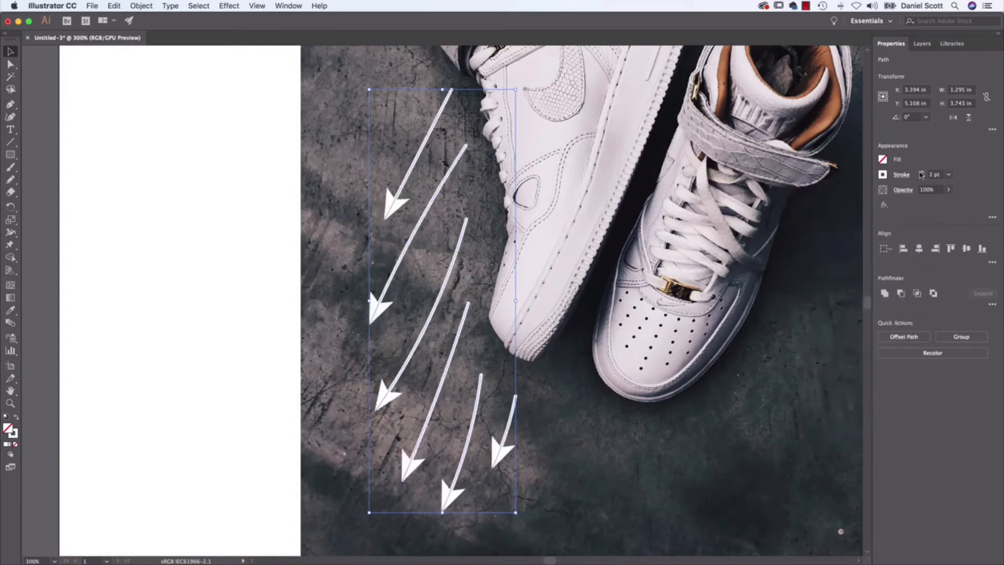
click(922, 172)
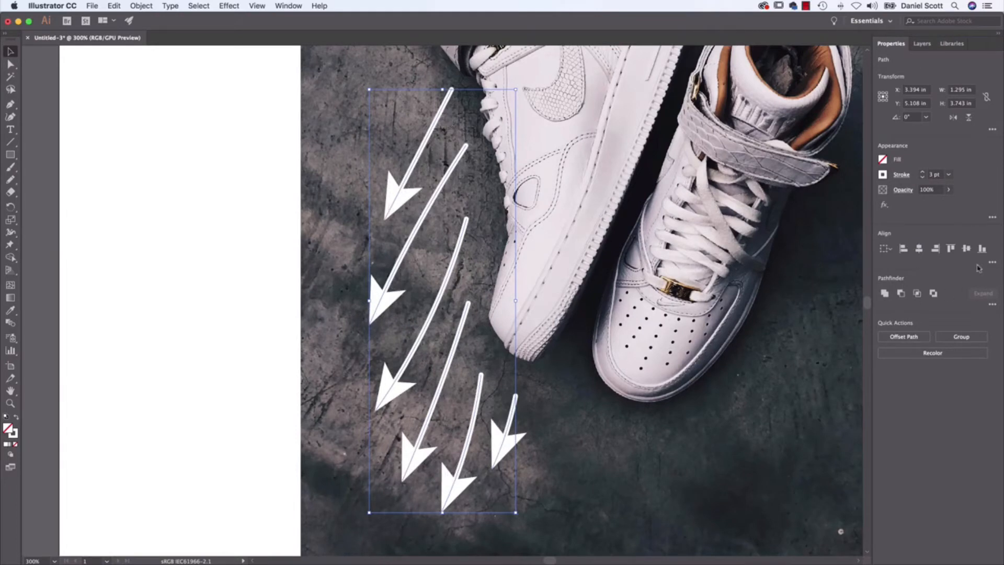
Scale the motion lines' end arrowheads to 50% and clear the selection.
click(901, 174)
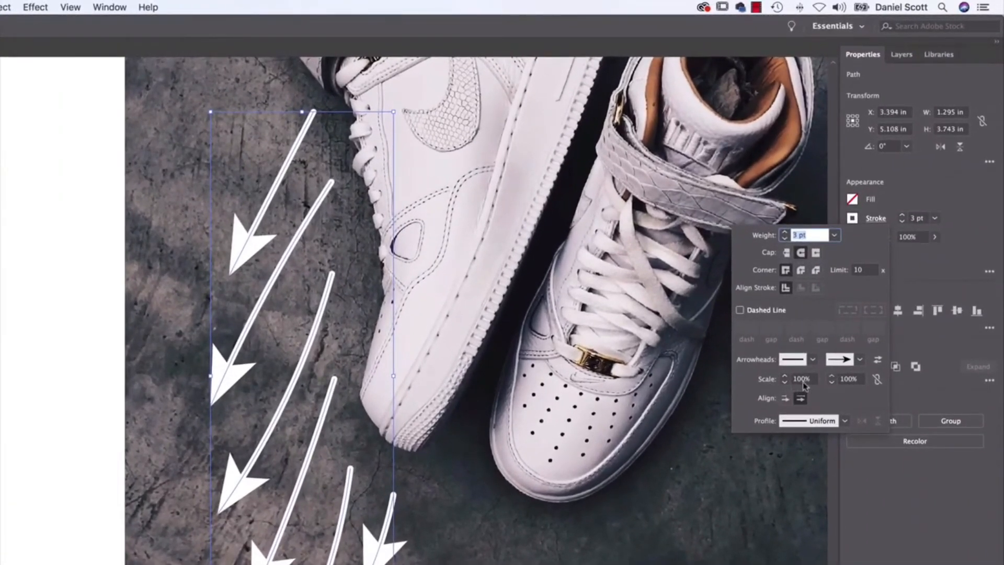
click(832, 382)
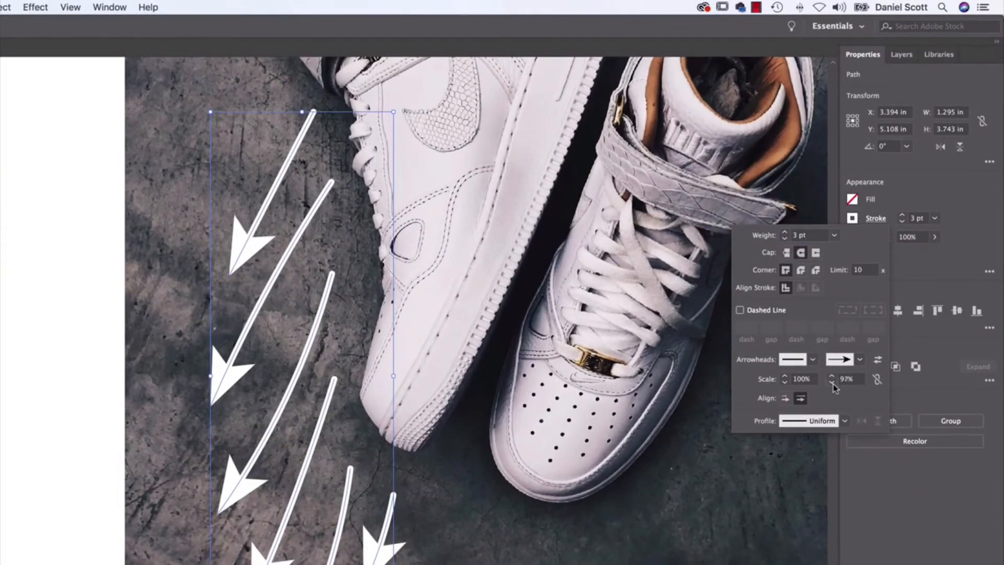
click(832, 382)
click(832, 382)
click(832, 382)
click(840, 382)
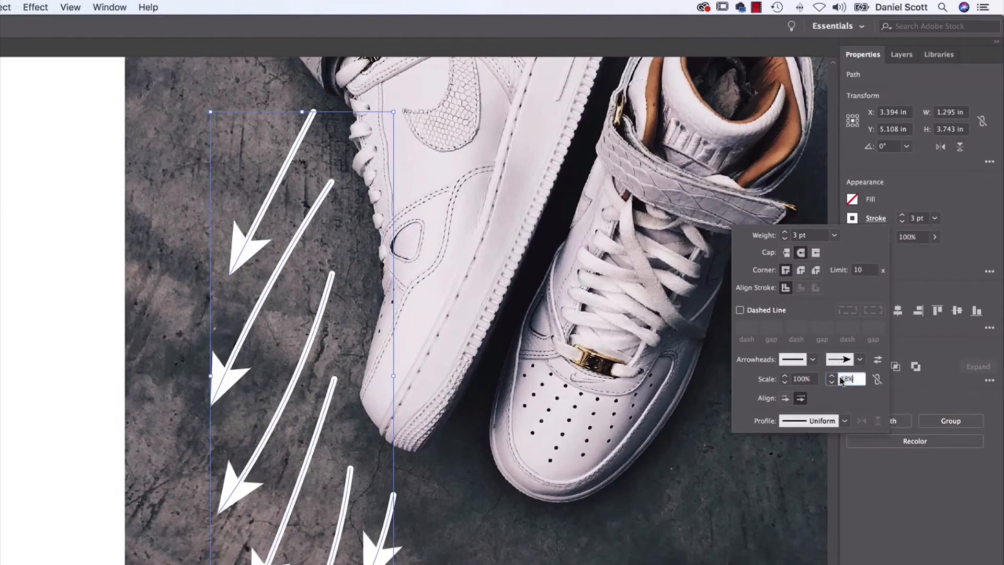
text(50)
key(Tab)
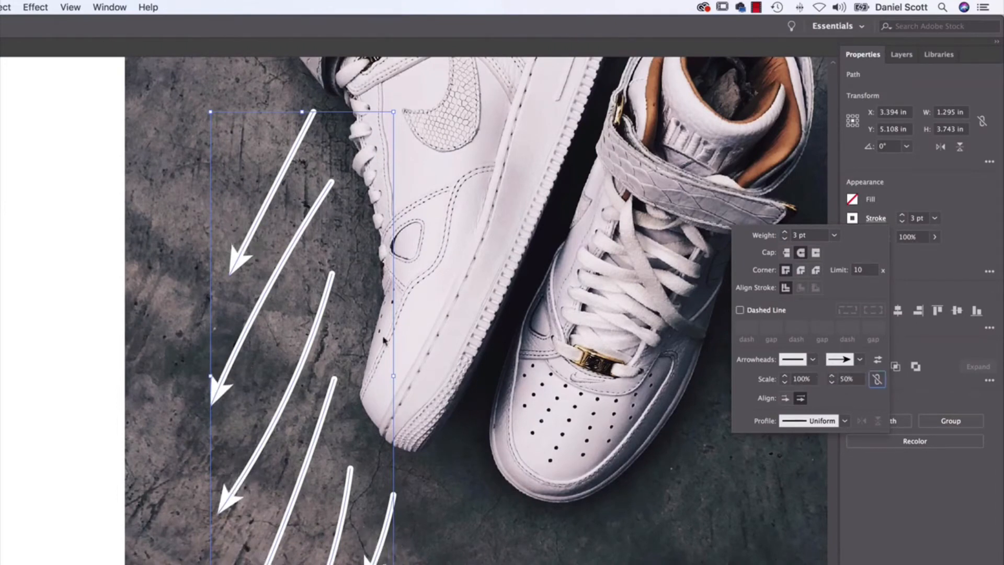
click(464, 375)
click(458, 373)
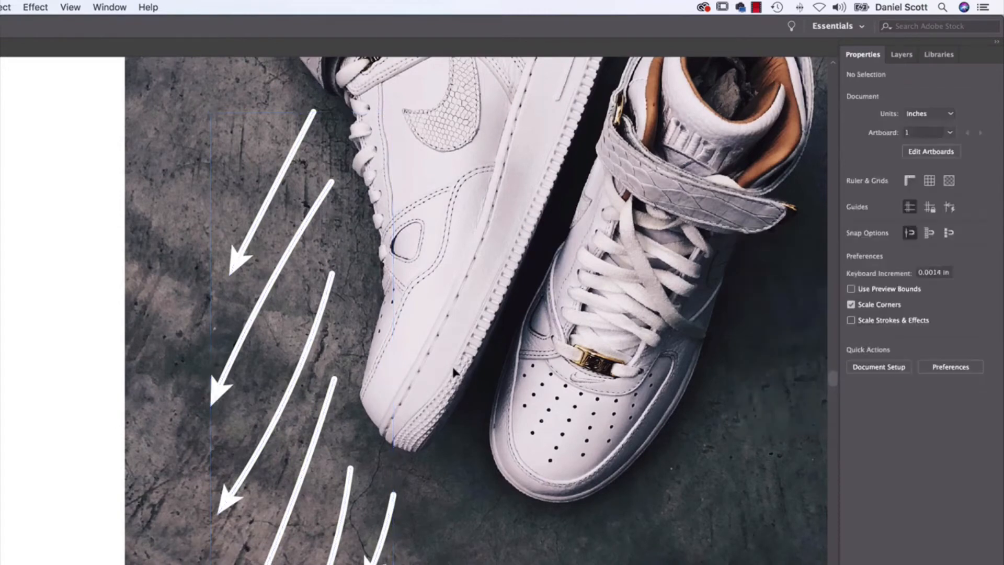
Draw a loose contour line about 1.85 in wide and 3.49 in high with the Pencil tool around the outer side of the right sneaker.
key(super+0)
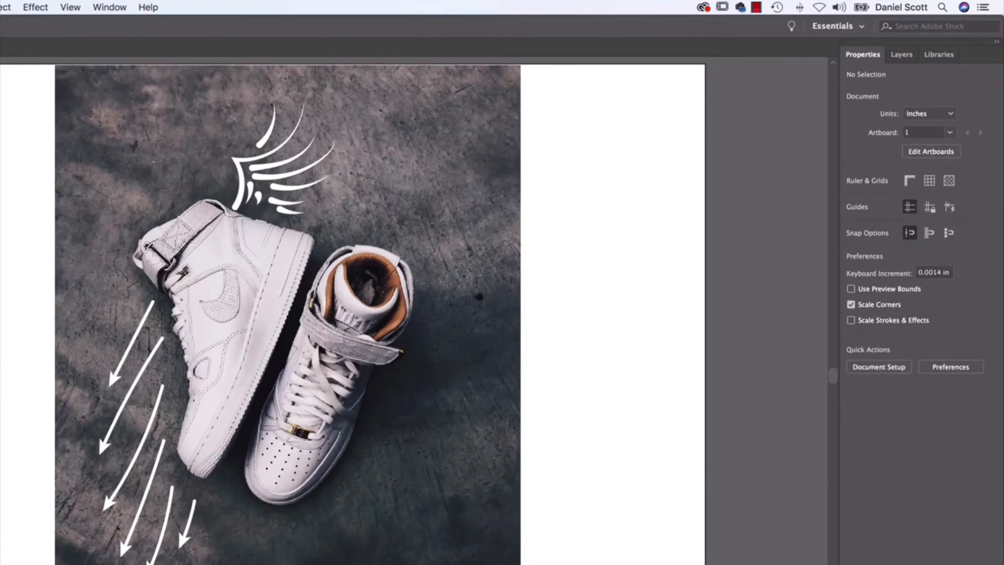
key(n)
mouse_move(421, 275)
mouse_down()
mouse_move(423, 316)
mouse_move(409, 340)
mouse_move(425, 352)
mouse_move(389, 387)
mouse_move(353, 501)
mouse_move(294, 531)
mouse_up()
key(super+z)
mouse_move(421, 273)
mouse_down()
mouse_move(424, 293)
mouse_move(409, 340)
mouse_move(420, 347)
mouse_move(372, 397)
mouse_move(299, 558)
mouse_up()
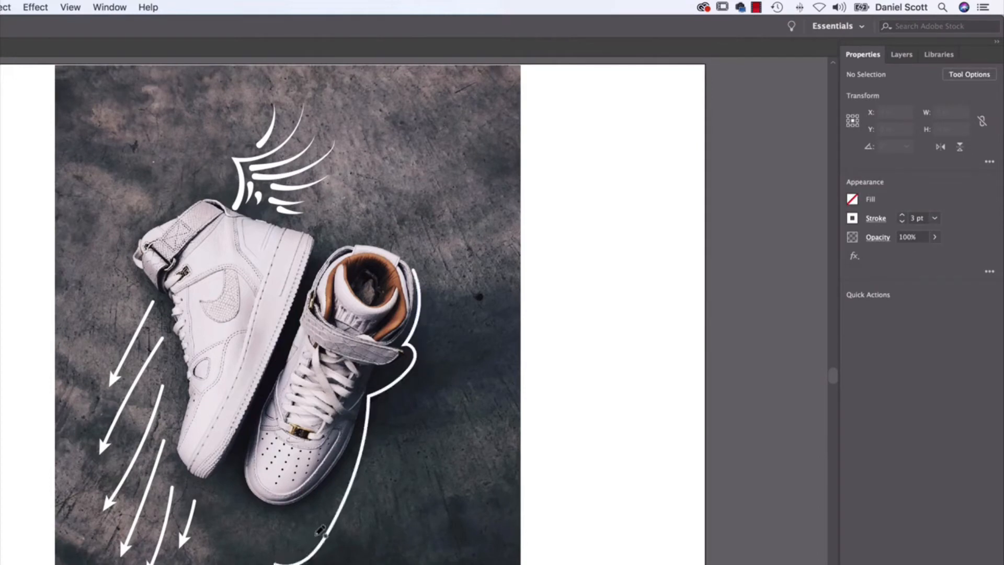
key(super+z)
mouse_move(426, 265)
mouse_down()
mouse_move(410, 344)
mouse_move(422, 352)
mouse_move(395, 378)
mouse_move(379, 461)
mouse_move(317, 517)
mouse_move(292, 519)
mouse_up()
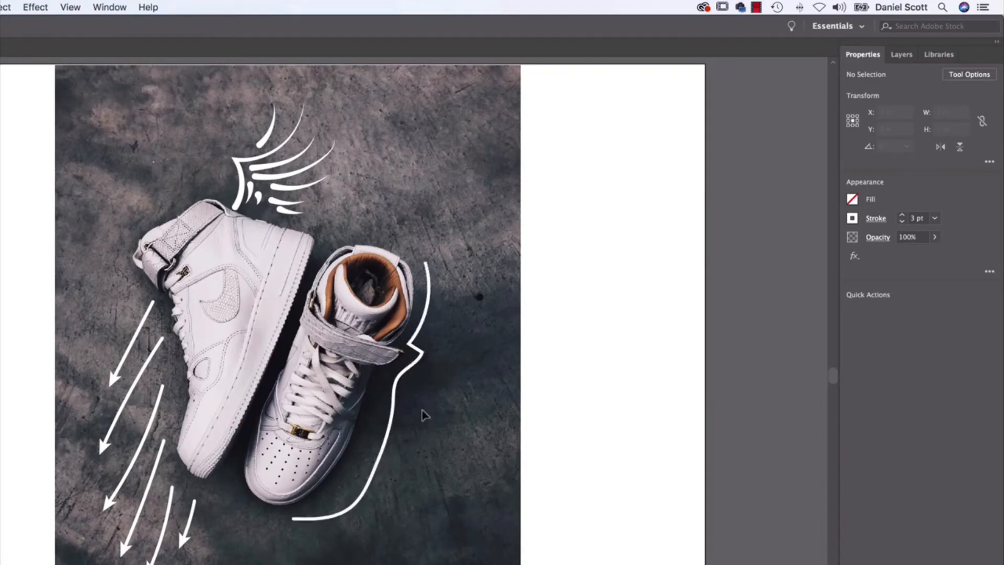
Select the contour line beside the right sneaker and turn its stroke into a dashed line.
key(super+equal)
key(super+equal)
drag(604, 401, 528, 316)
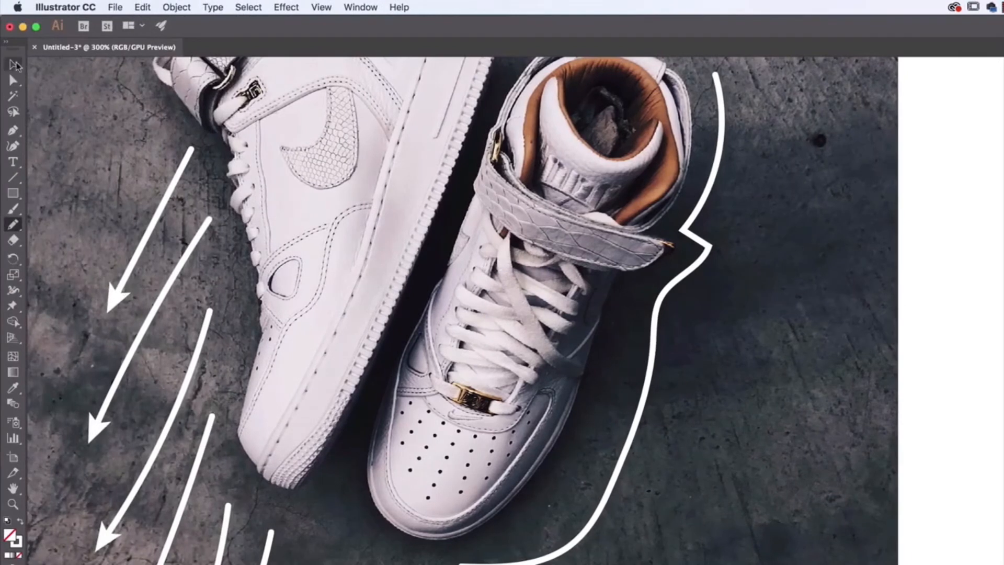
click(14, 64)
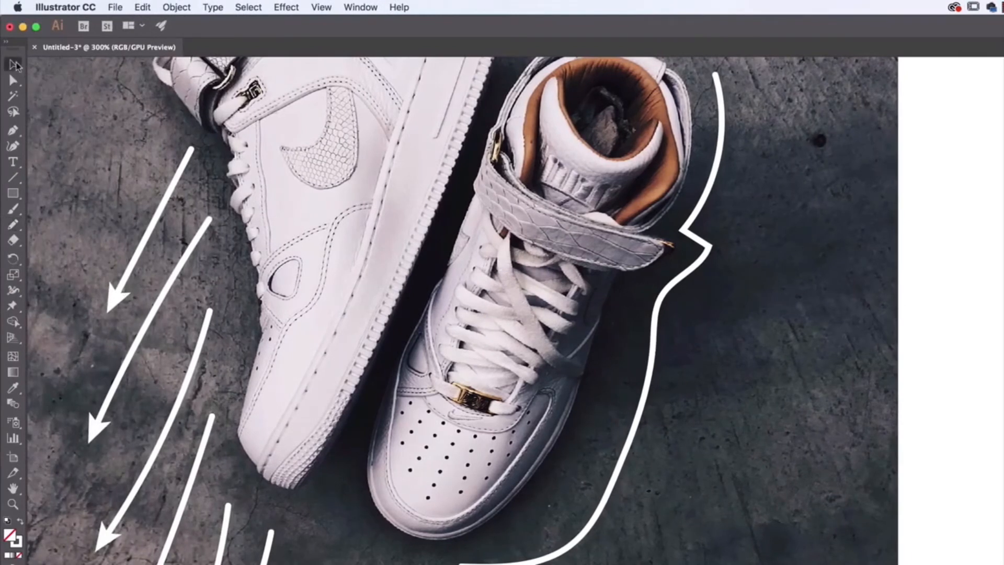
click(655, 322)
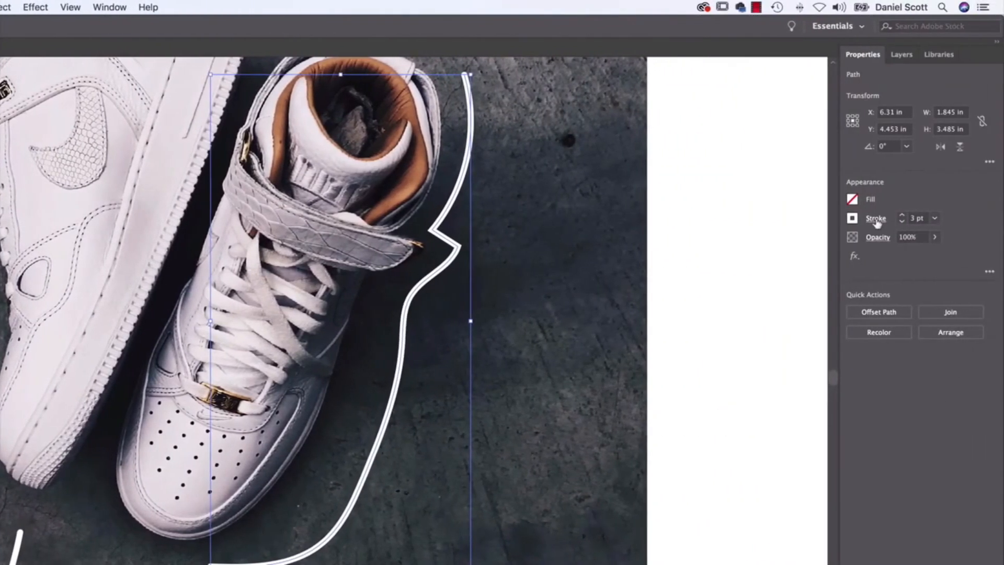
click(1003, 222)
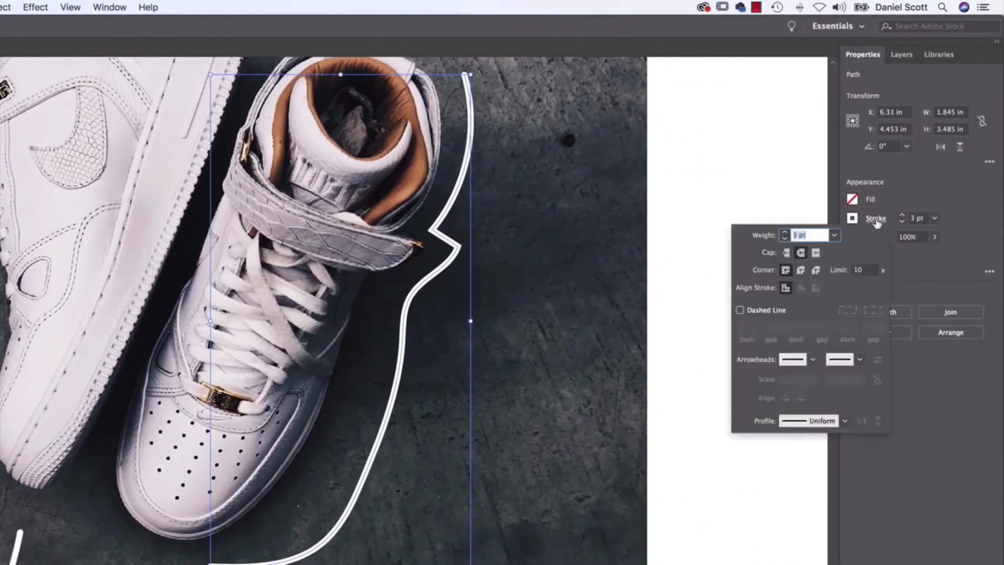
click(763, 311)
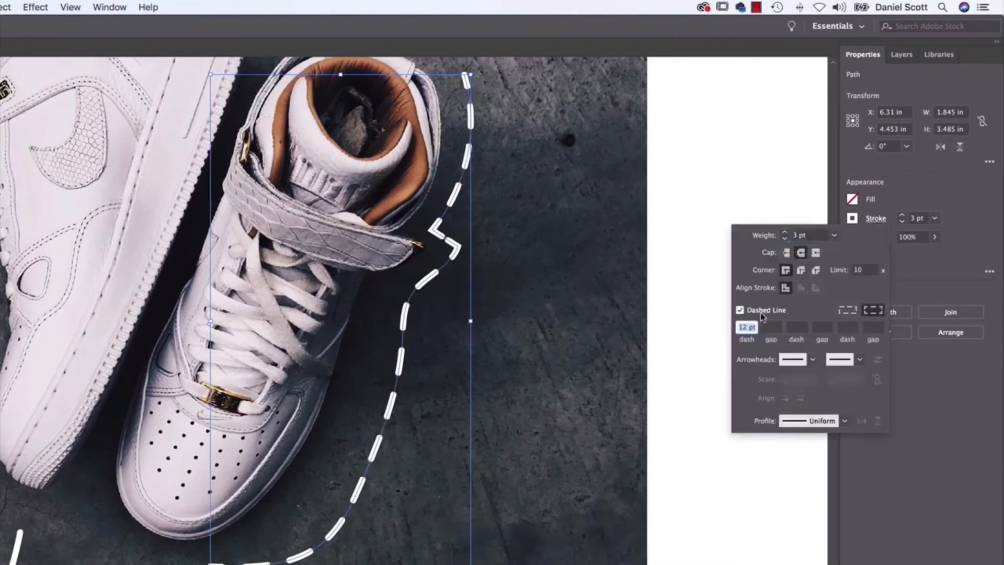
Reduce the dashed contour line's weight to 1 pt and clear the selection.
click(835, 235)
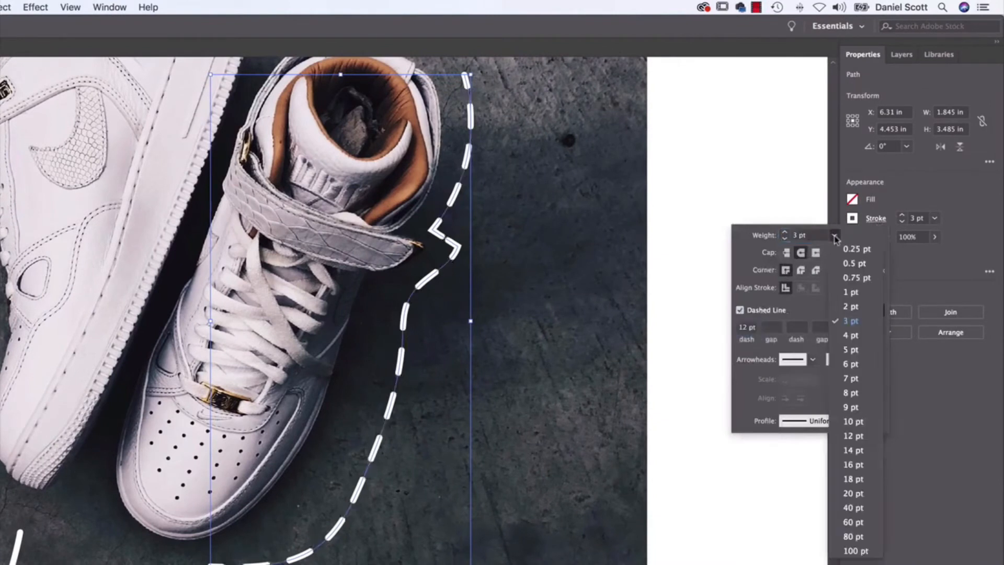
click(851, 291)
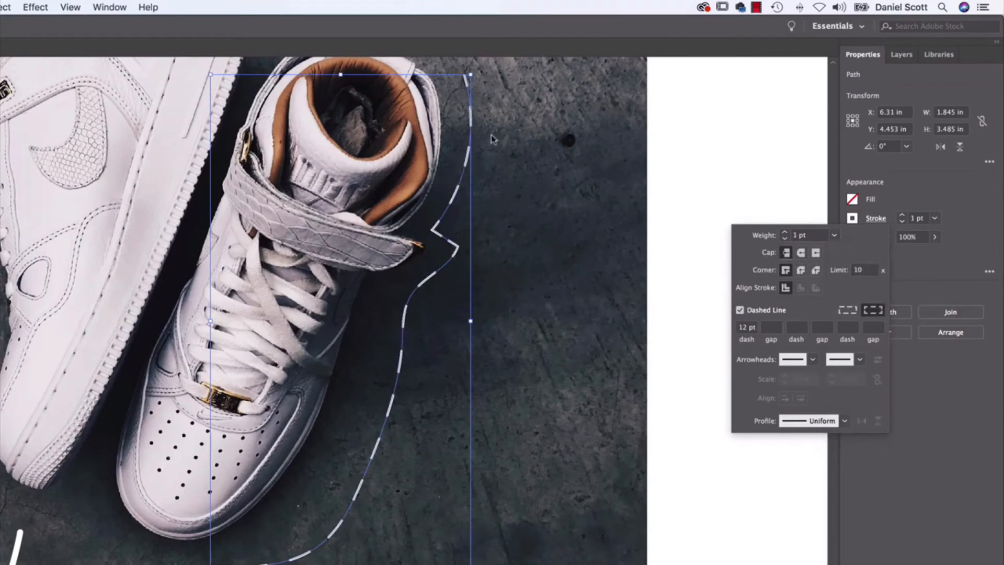
click(510, 340)
click(515, 346)
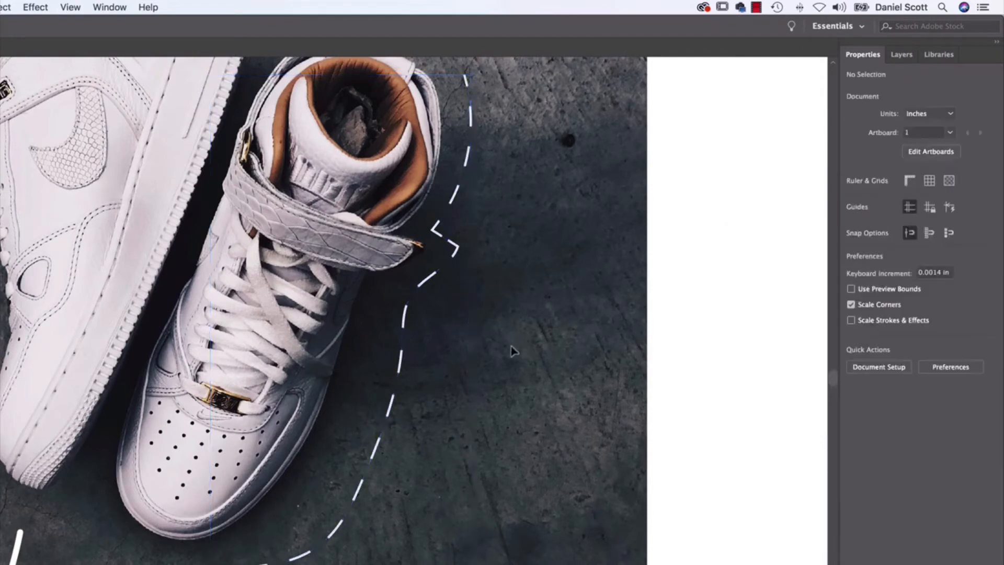
Give the dashed contour line butt caps, a 2 pt first gap, a 5 pt second dash and a 20 pt second gap.
click(436, 279)
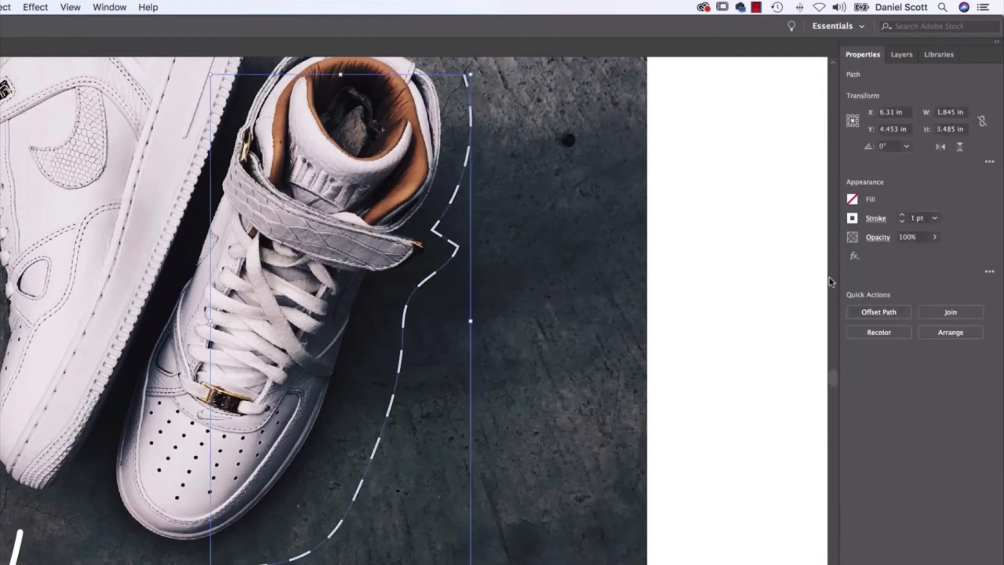
click(876, 218)
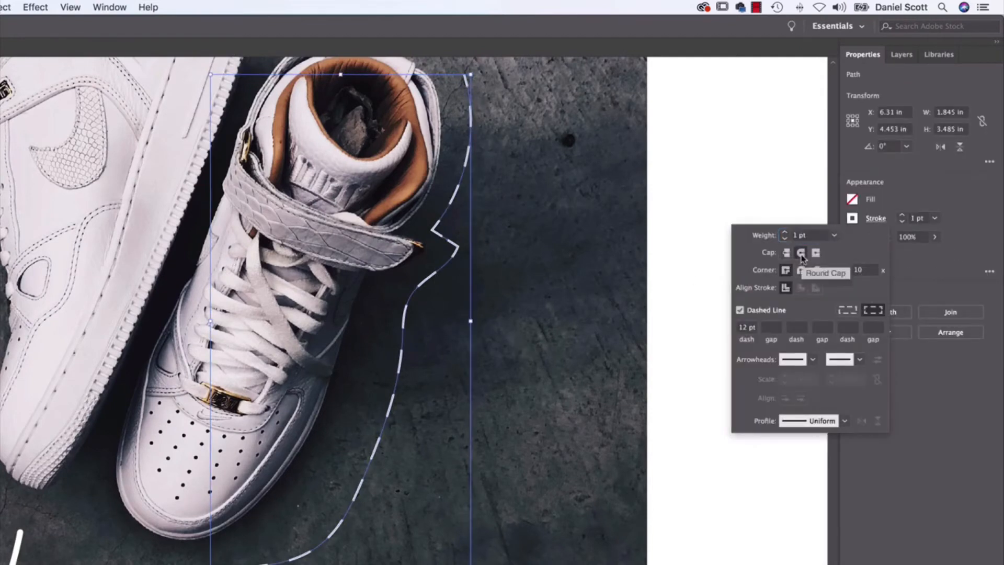
click(786, 252)
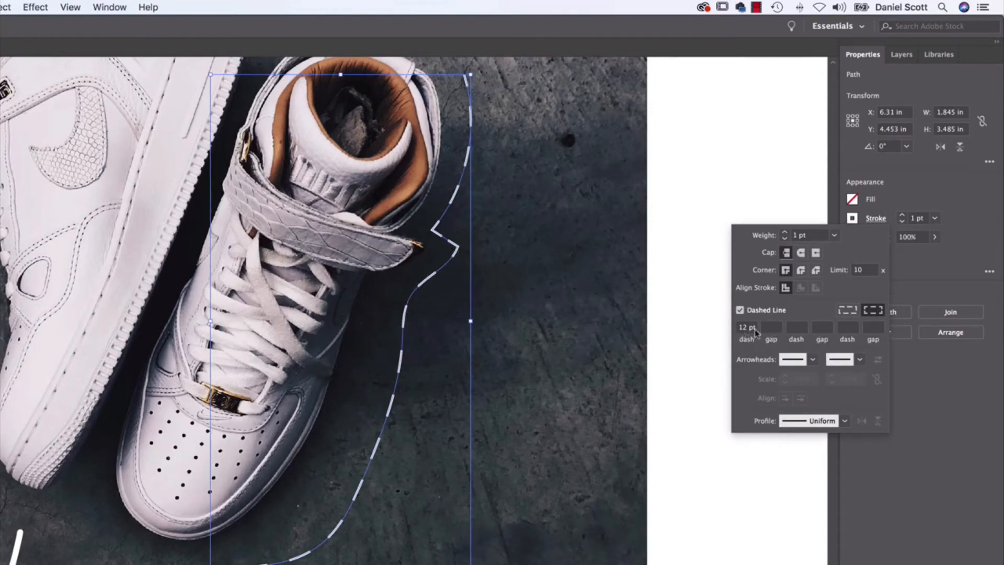
click(778, 329)
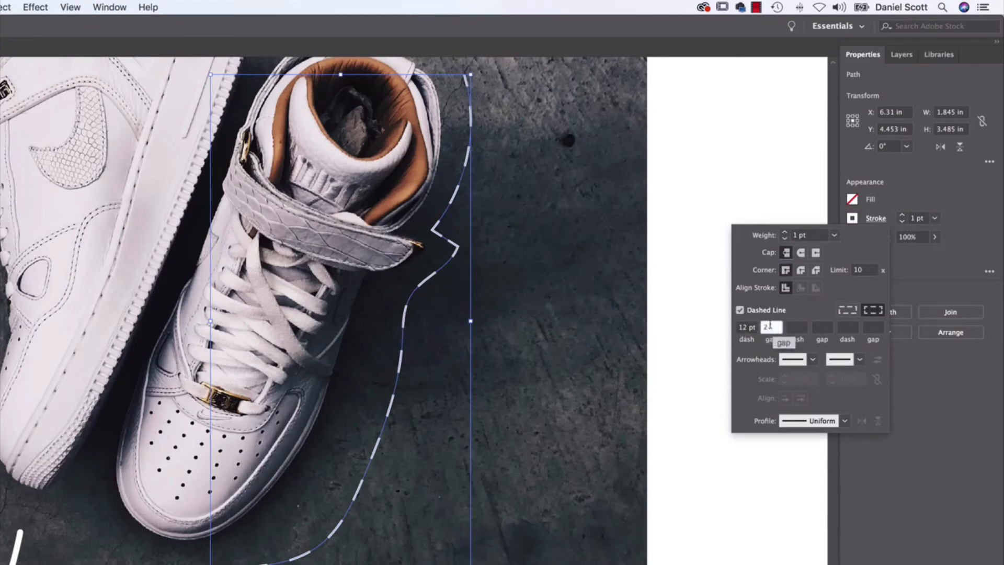
text(2)
click(798, 328)
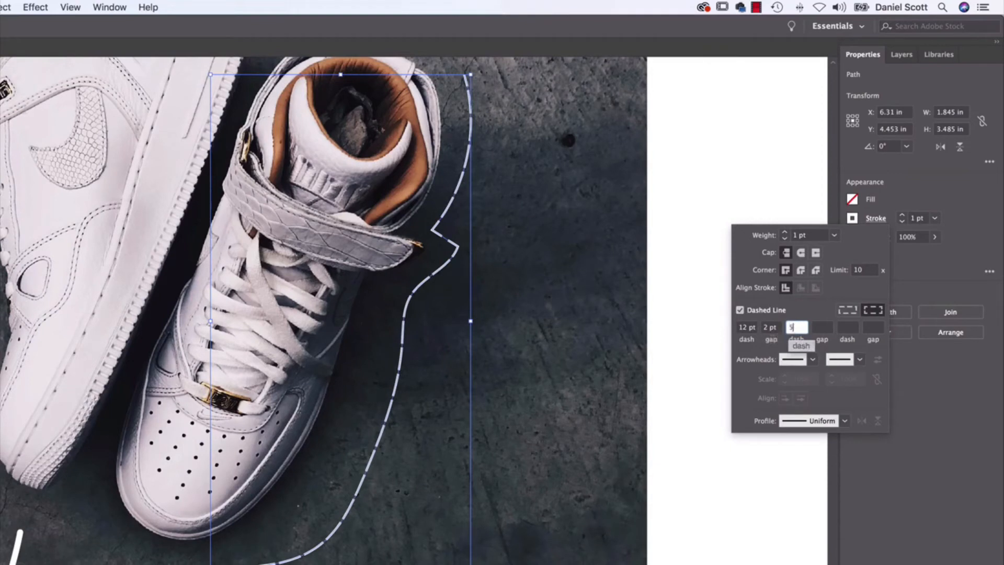
click(824, 327)
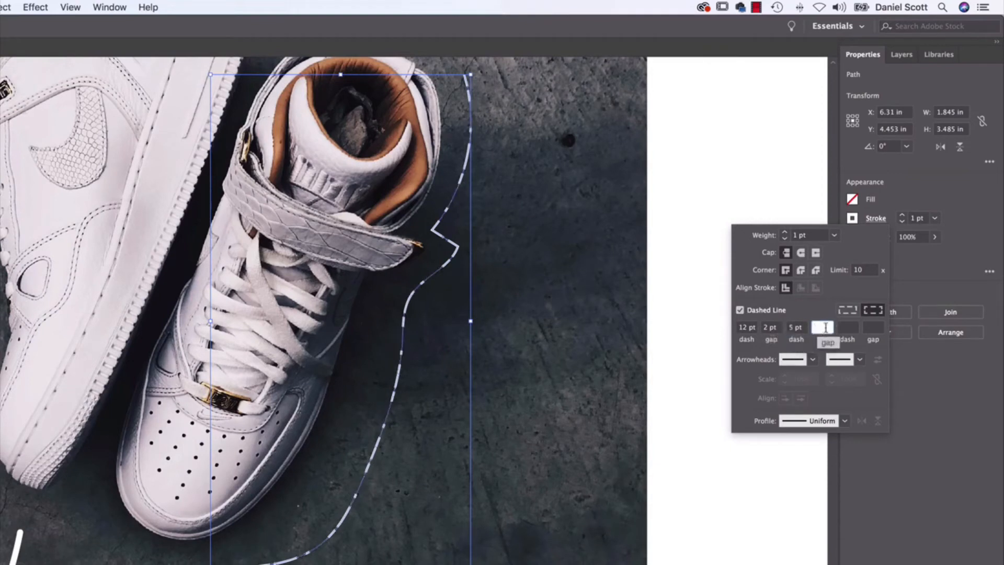
text(20)
key(Tab)
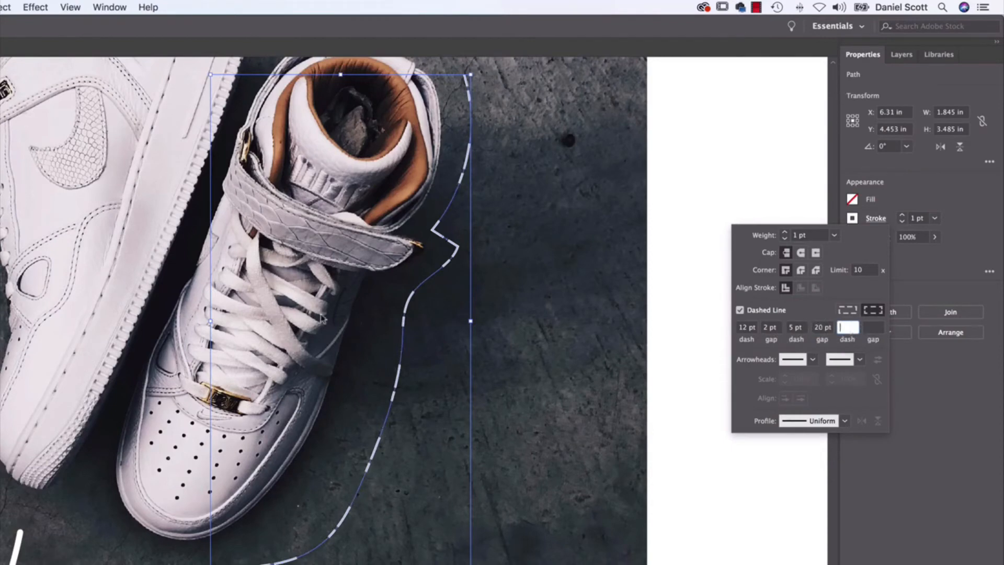
click(559, 345)
click(515, 325)
Draw a looping line about 4.27 in wide and 1.91 in high with the Pencil tool from the right sneaker's toe to the photo's right edge.
scroll(515, 325, down, 8)
scroll(515, 325, left, 5)
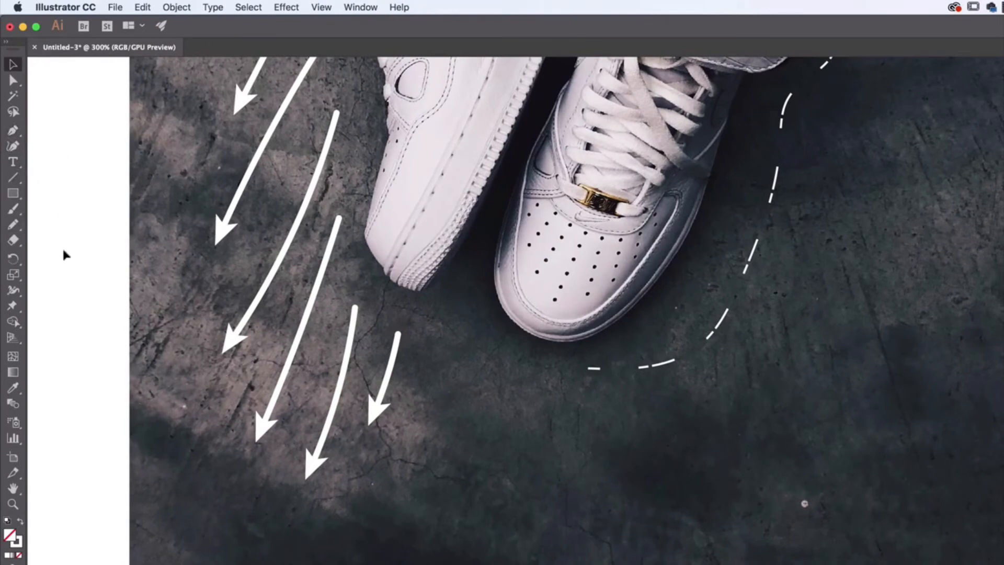
click(16, 228)
scroll(618, 441, down, 3)
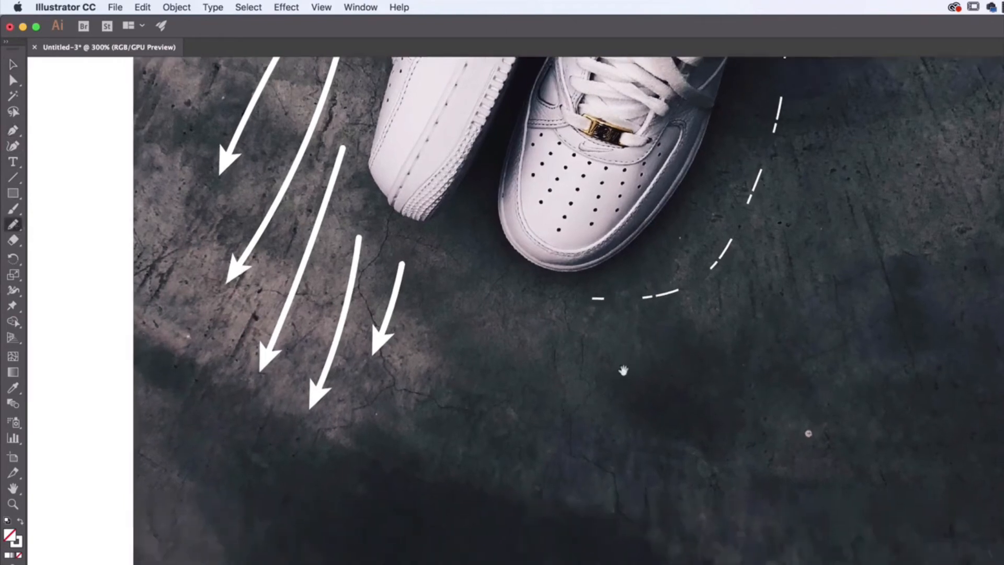
mouse_move(544, 271)
mouse_down()
mouse_move(511, 295)
mouse_move(623, 387)
mouse_move(567, 484)
mouse_move(459, 398)
mouse_up()
mouse_move(505, 421)
mouse_down()
mouse_move(697, 540)
mouse_move(829, 413)
mouse_move(772, 372)
mouse_move(737, 437)
mouse_move(903, 501)
mouse_move(979, 493)
mouse_up()
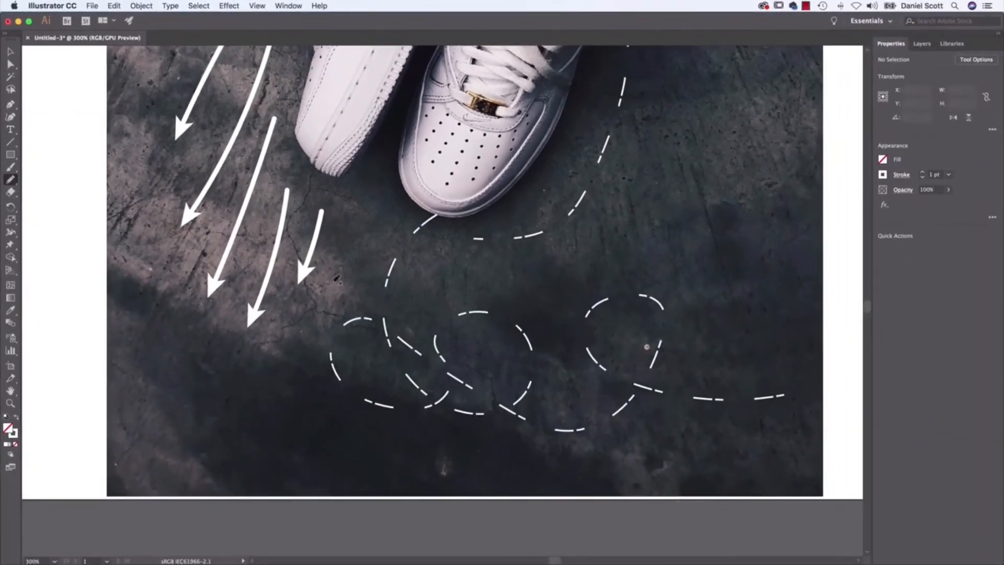
Select the looping line below the sneakers and turn off its dashed stroke.
key(v)
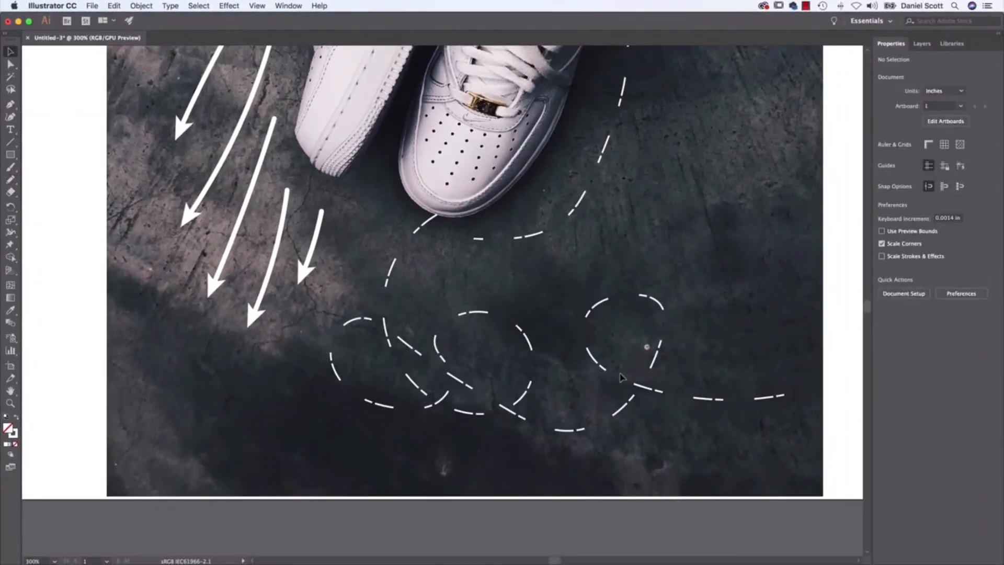
click(605, 373)
click(901, 175)
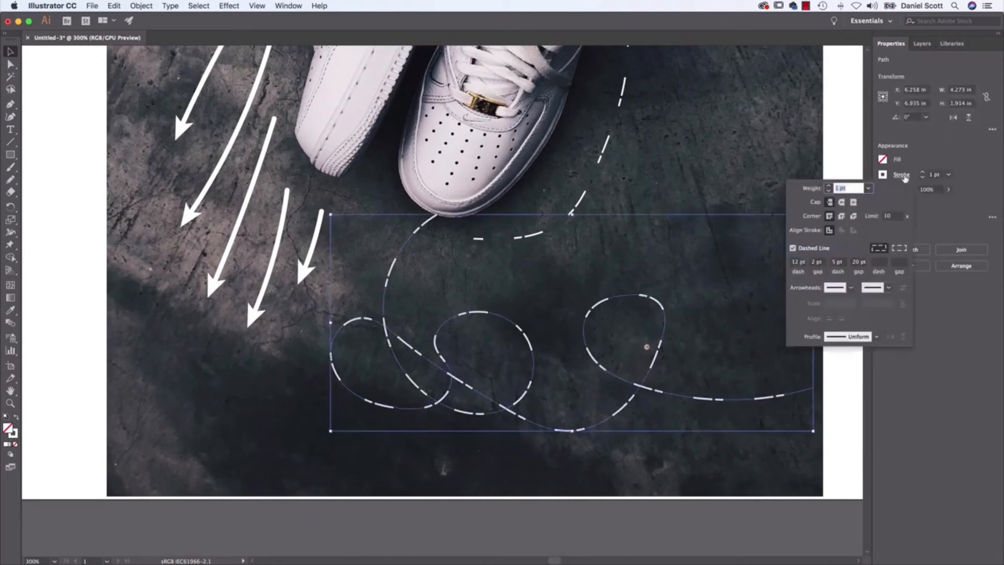
click(808, 248)
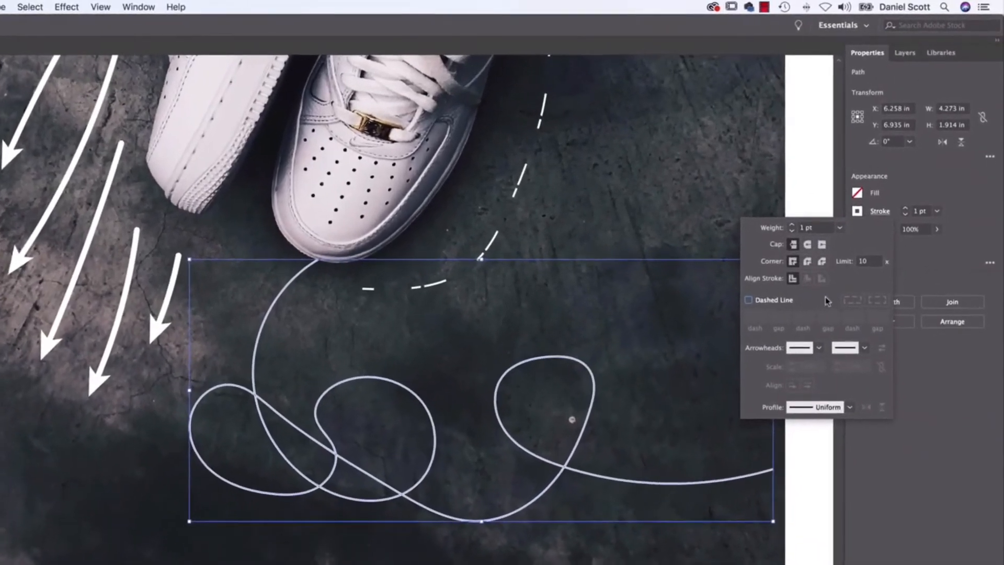
Turn on the looping line's dashed stroke, clear every gap and the second dash, and set the first dash to 0 pt.
click(778, 265)
click(779, 317)
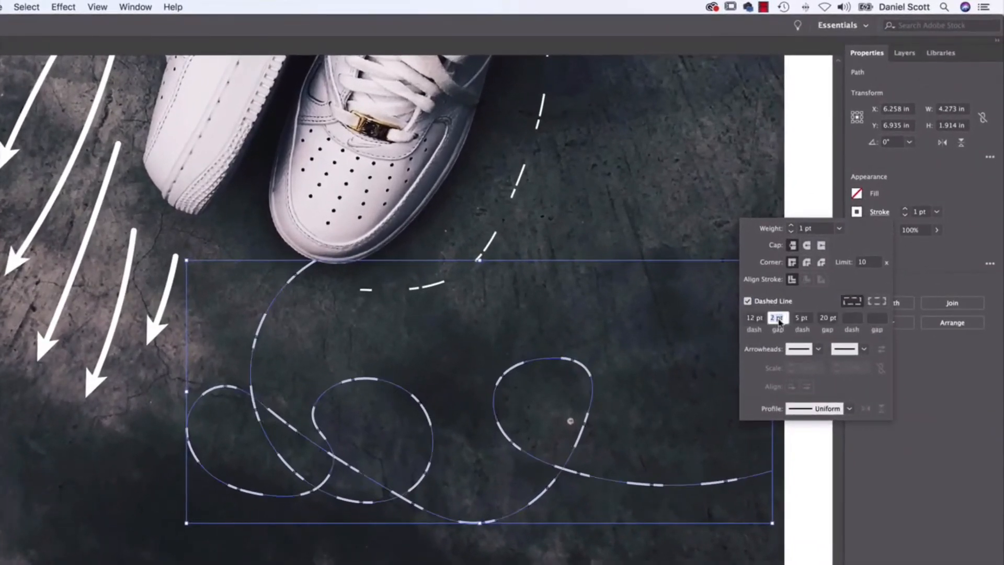
key(BackSpace)
click(805, 318)
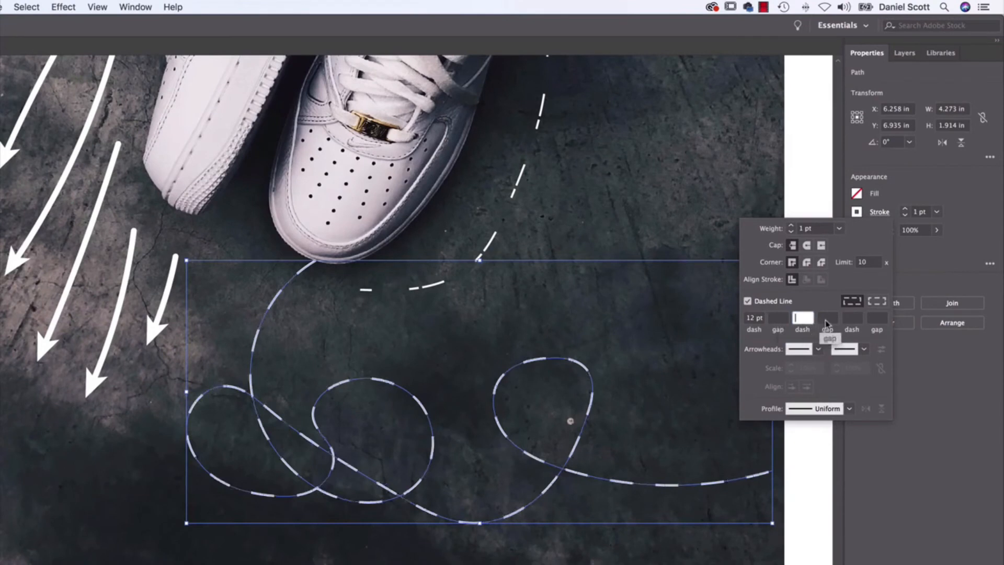
click(769, 321)
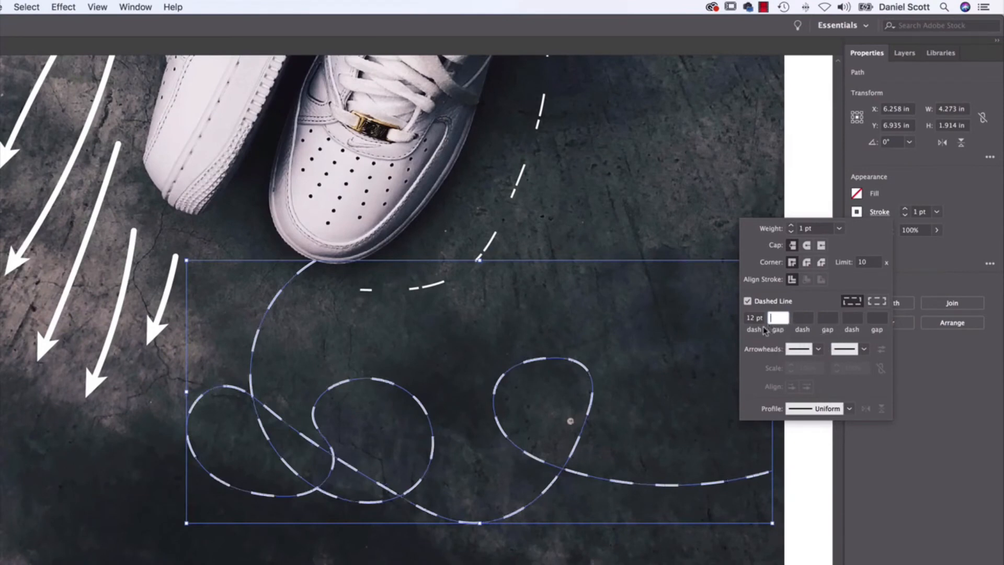
double_click(753, 319)
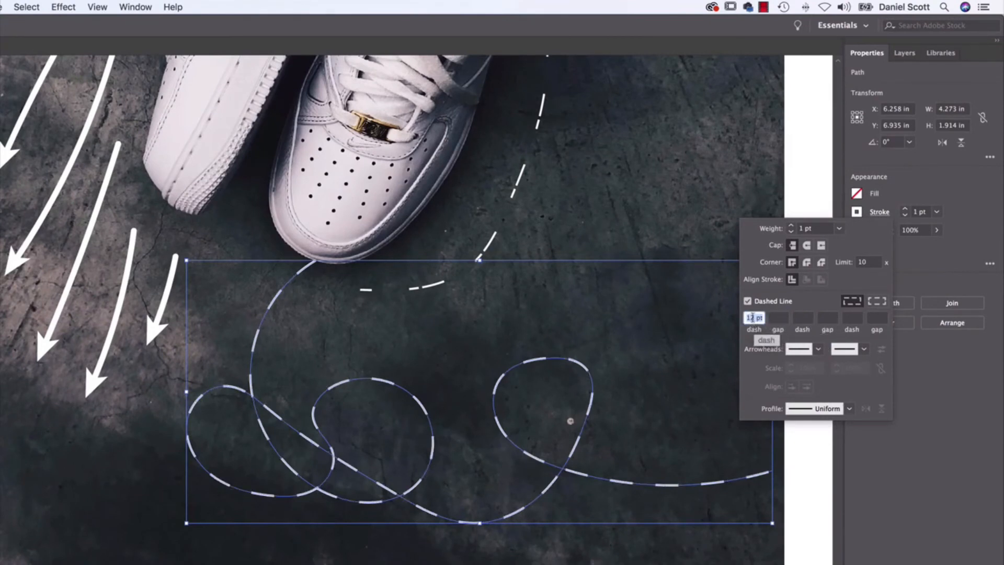
text(0)
key(Tab)
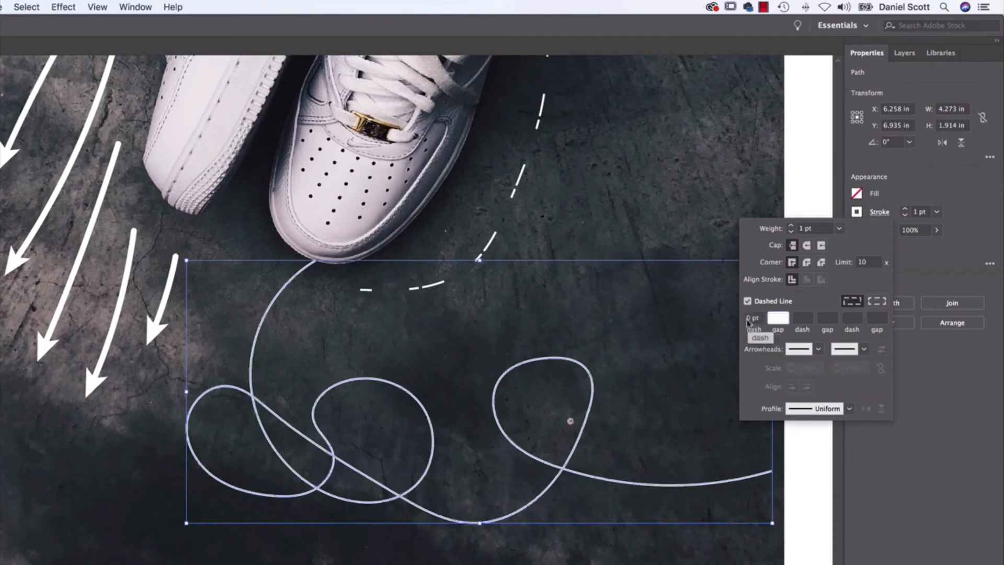
Set the looping line's first gap to 12 pt and give its dashes round caps.
click(806, 245)
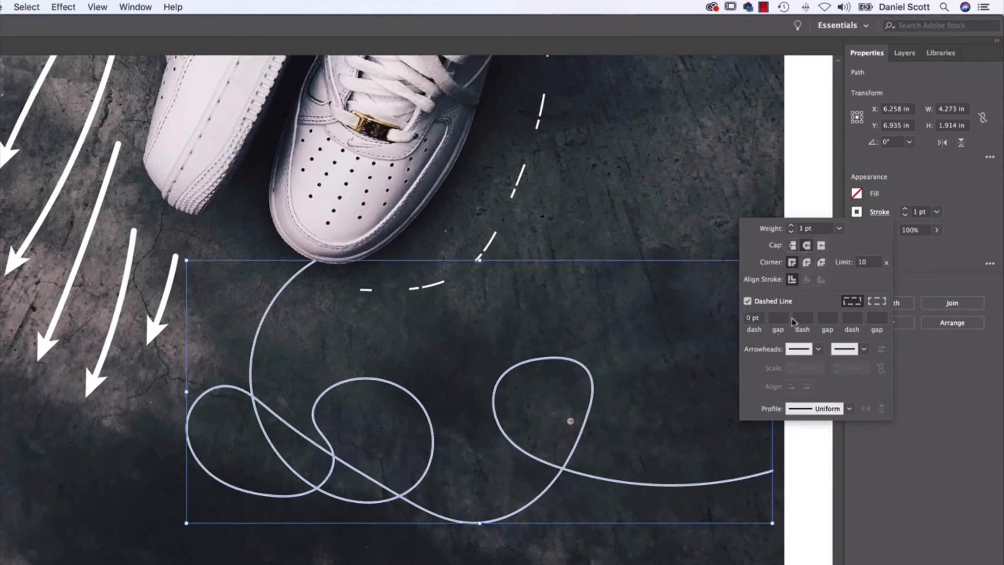
click(778, 318)
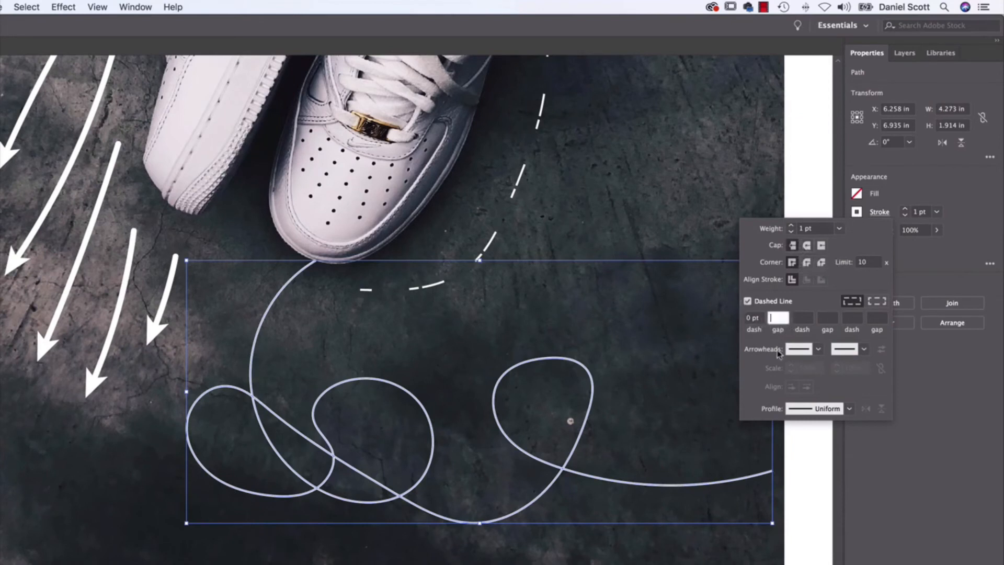
text(12)
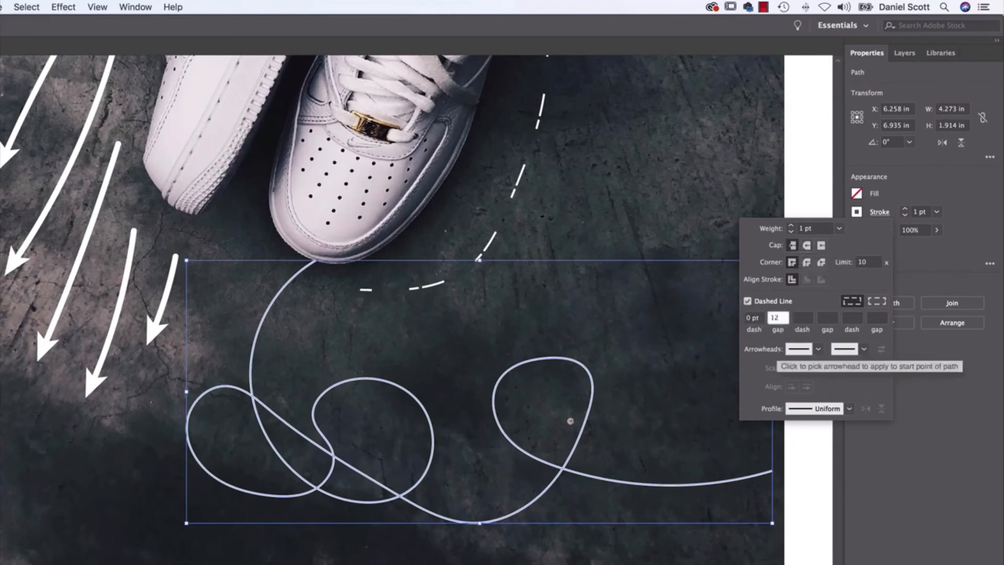
key(Return)
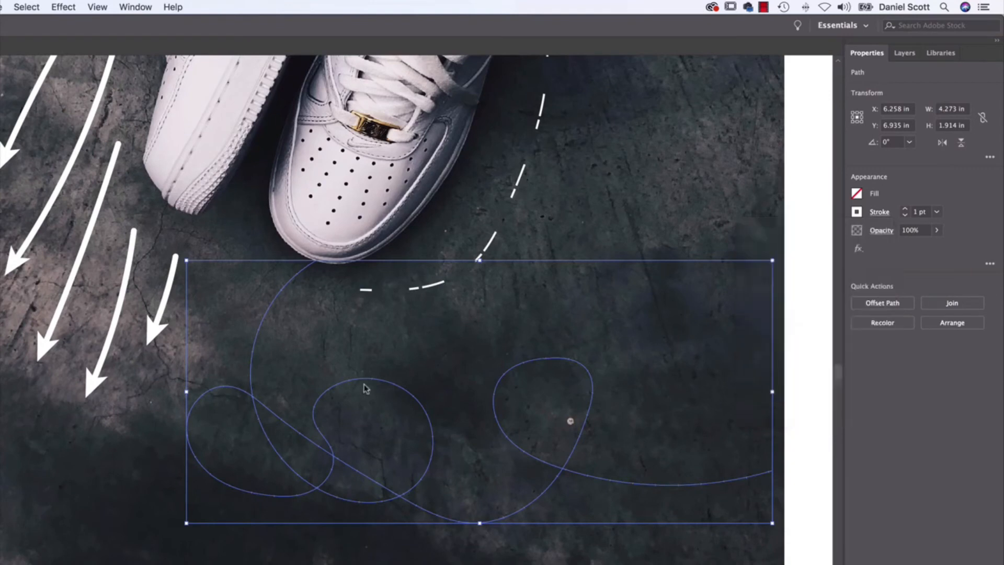
key(super+equal)
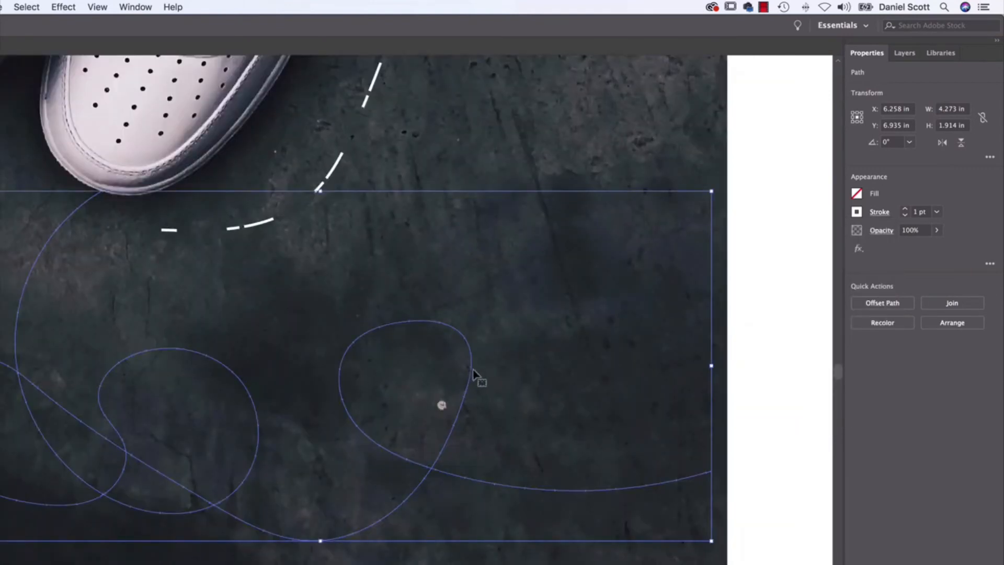
click(888, 212)
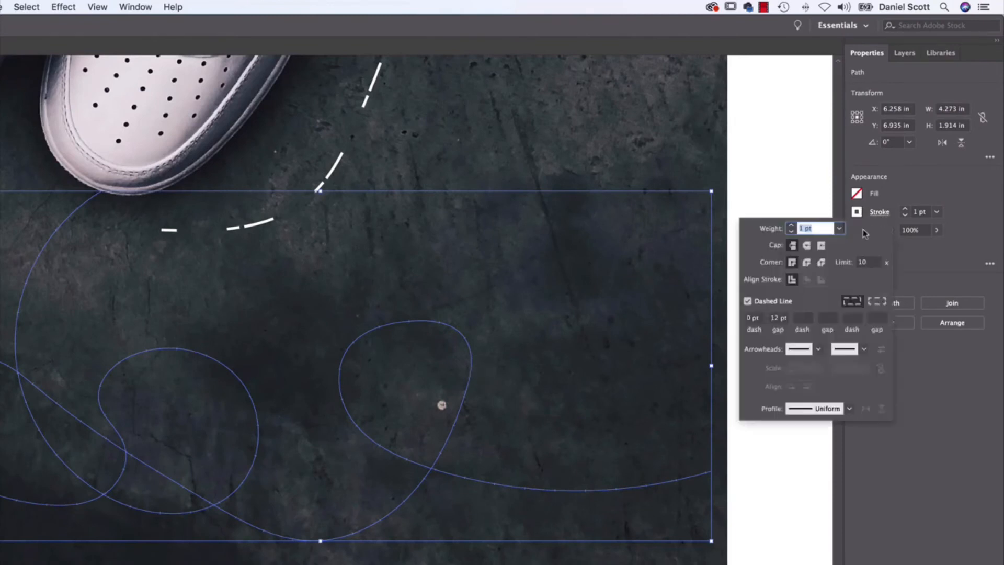
click(806, 246)
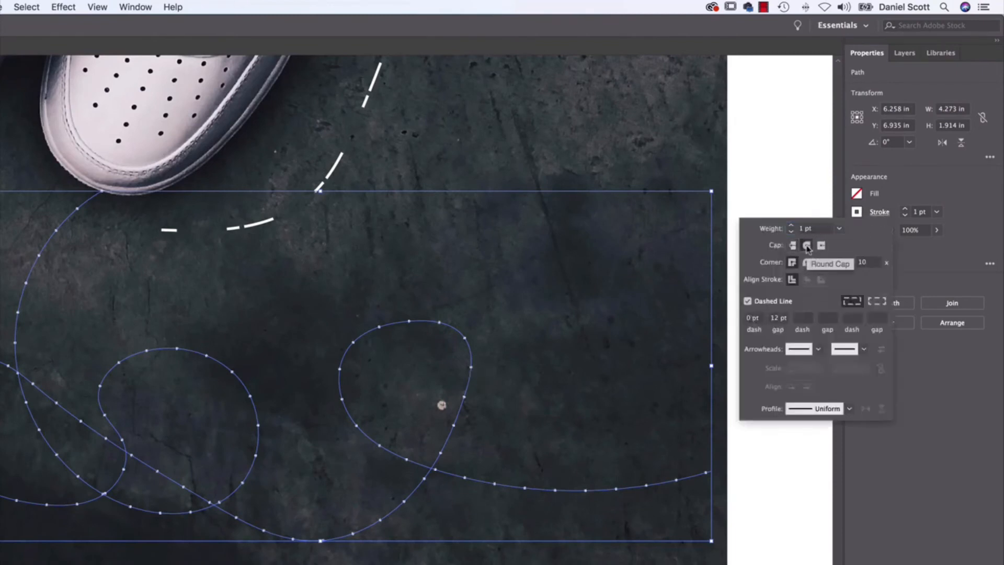
Reduce the dotted looping line's gap to 6 pt, set its weight to 3 pt and clear the selection.
click(782, 318)
text(6)
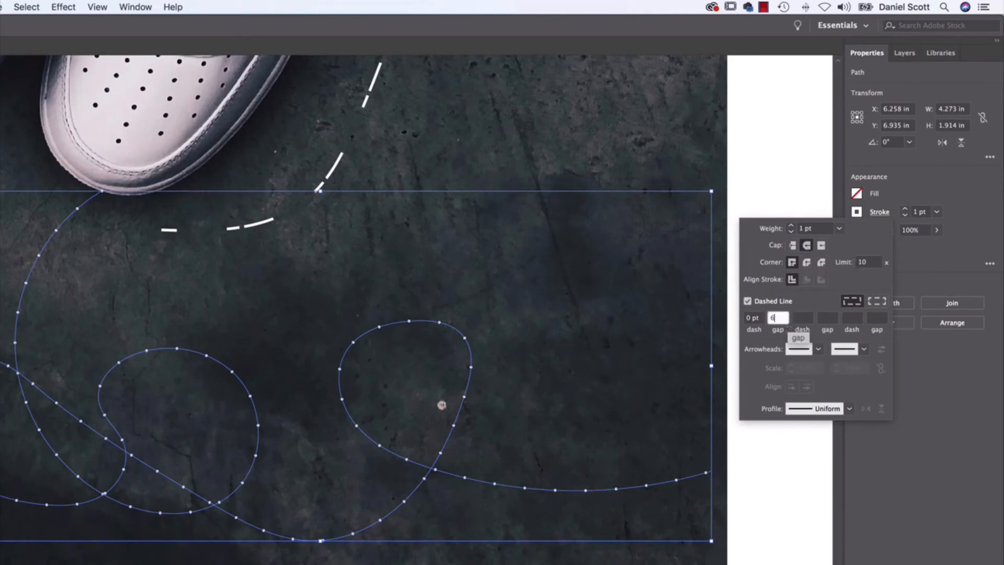
key(Tab)
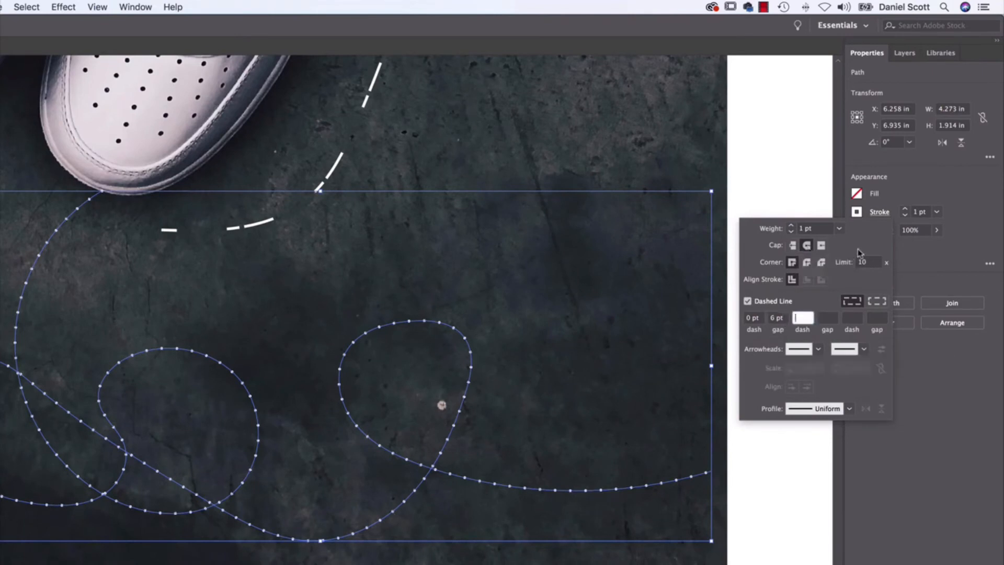
click(791, 225)
click(791, 225)
click(791, 225)
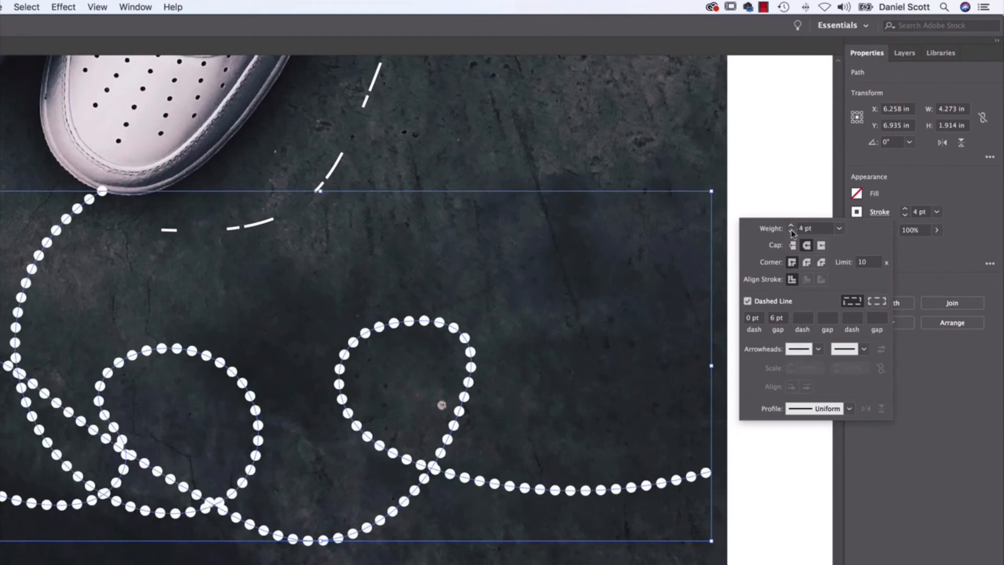
click(791, 231)
click(795, 498)
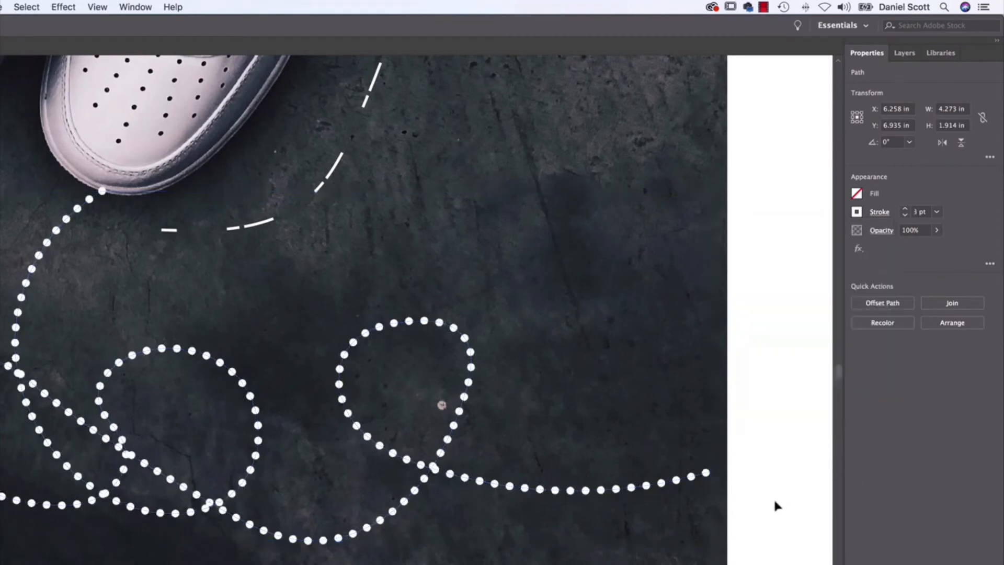
Review the dotted looping line's stroke settings and examine the complete sneaker artwork.
click(691, 477)
click(883, 212)
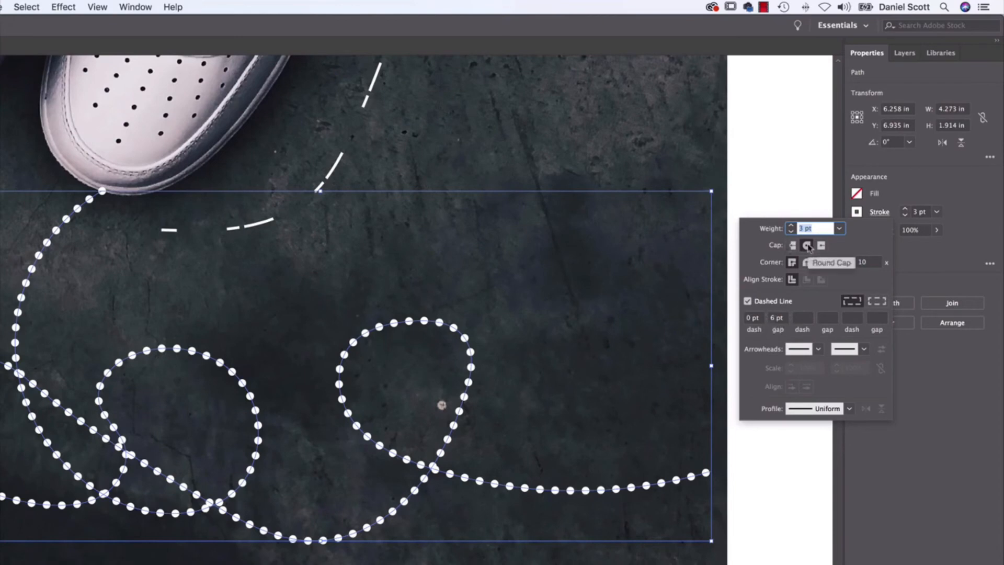
click(750, 317)
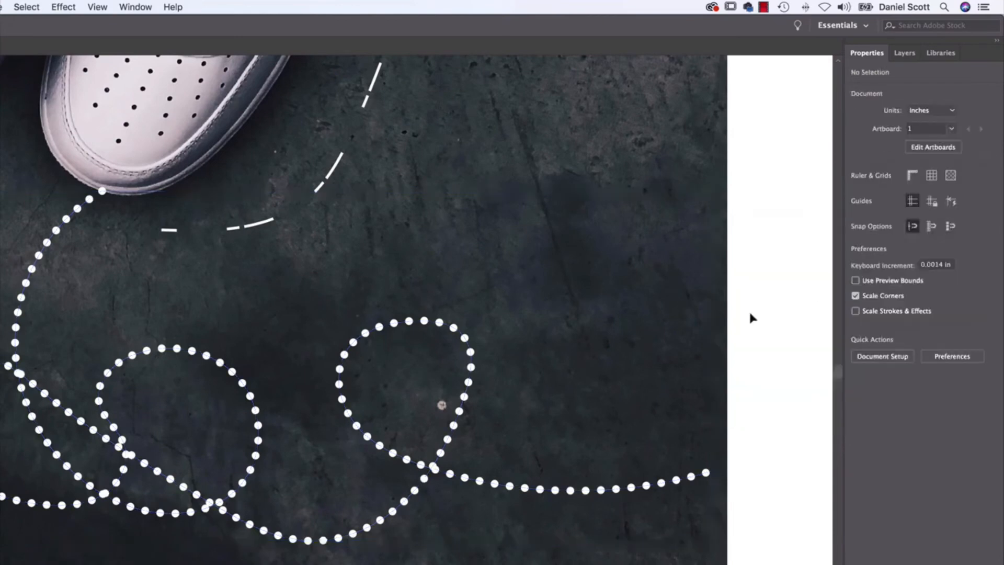
key(super+minus)
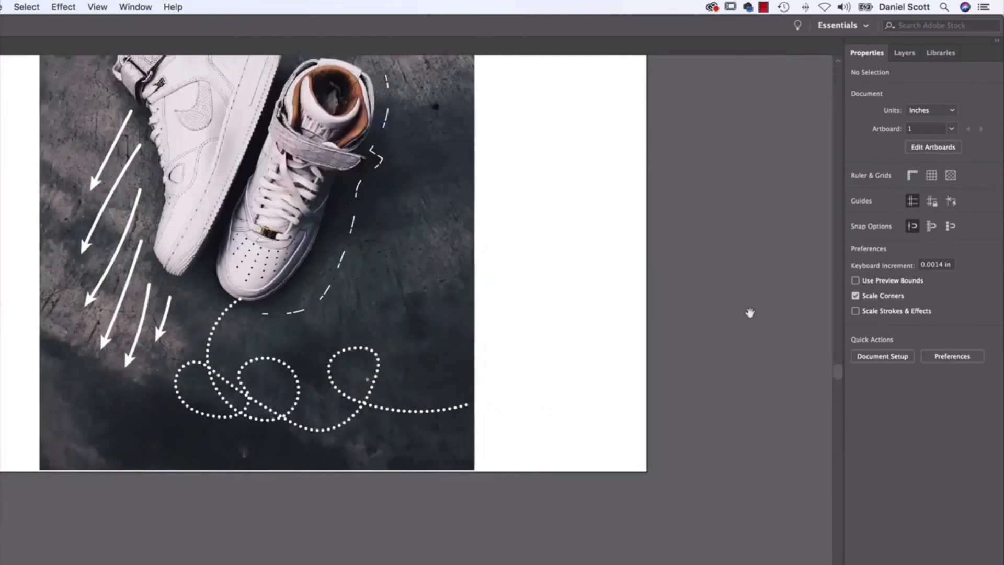
drag(513, 237, 543, 375)
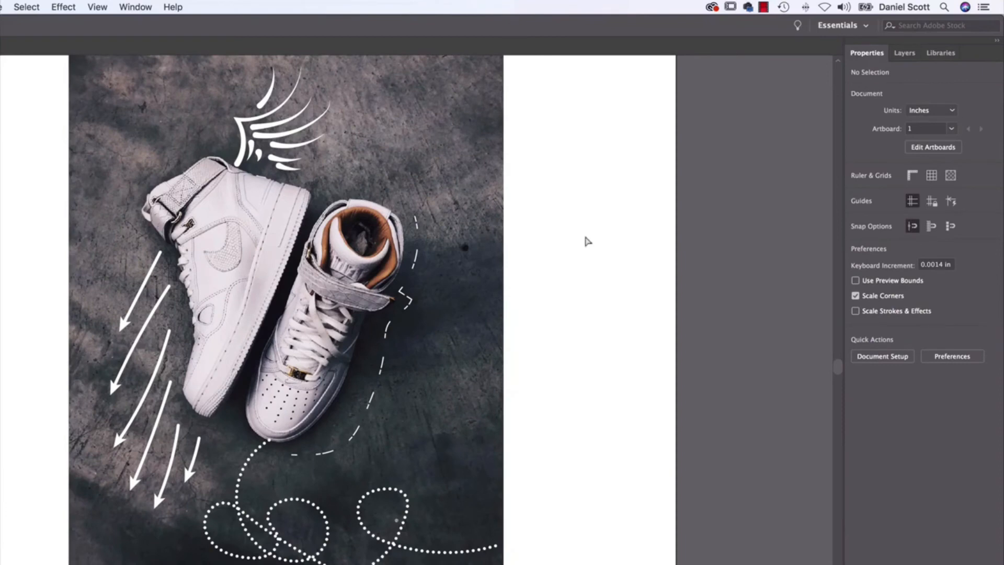
Switch to Finder to view the Brushes 01 image in the exercise files, and return to the forest photo in Illustrator.
key(super+Tab)
key(super+Tab)
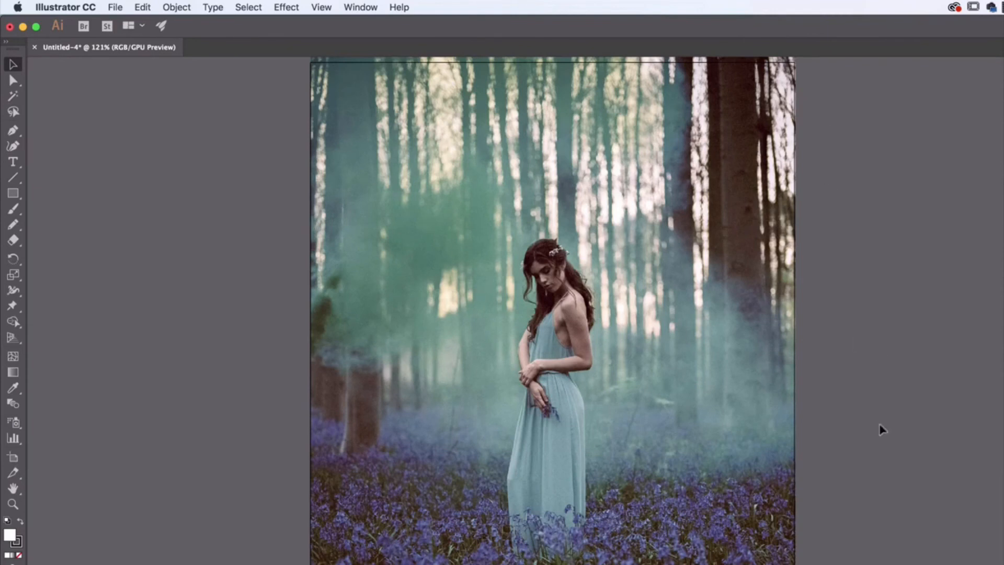
key(super+Tab)
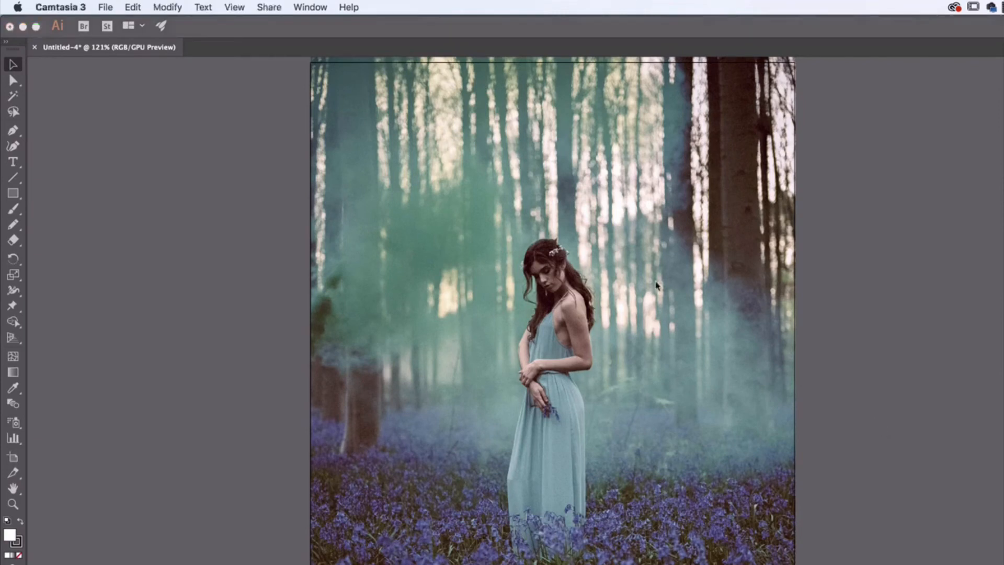
key(super+Tab)
click(593, 361)
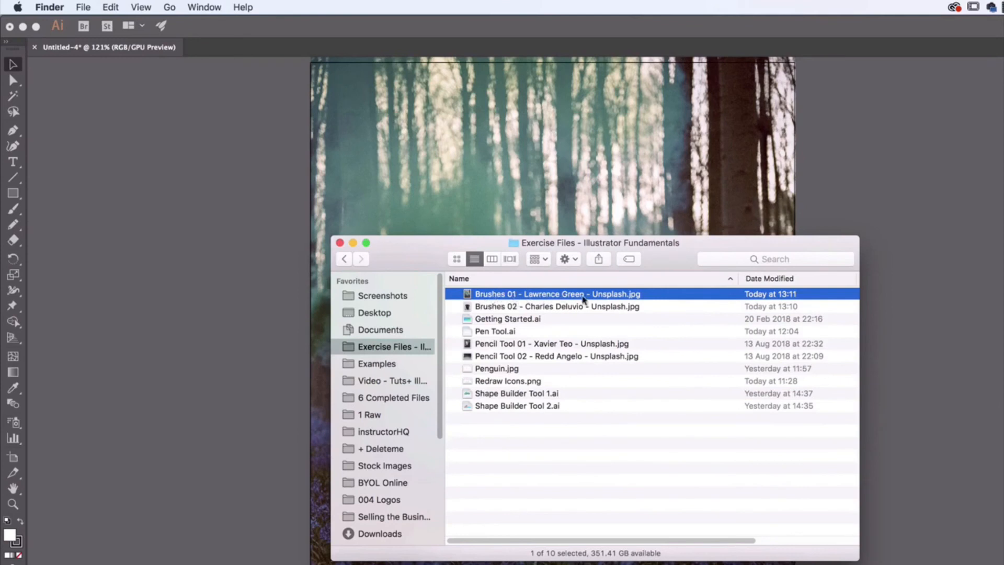
click(865, 206)
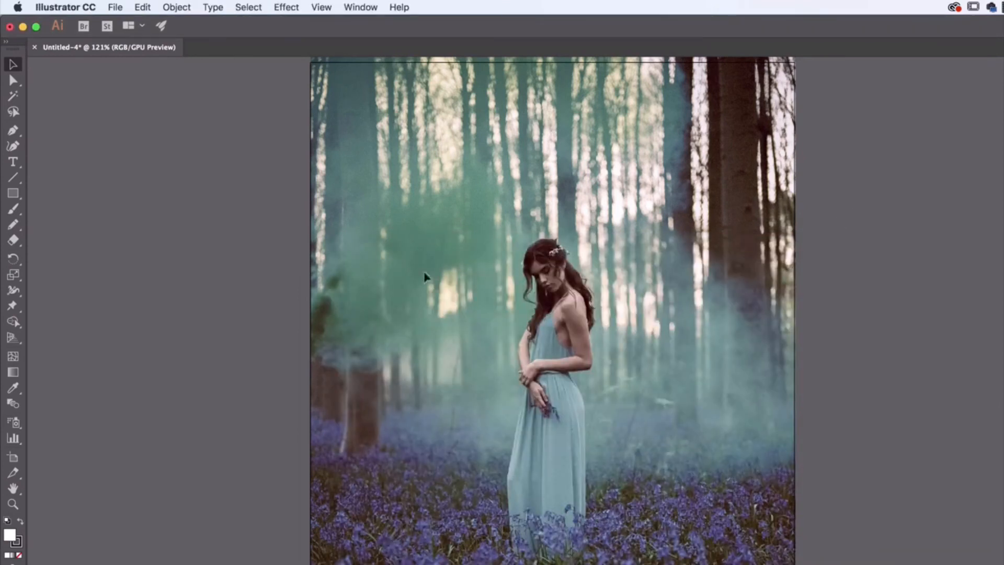
Activate the Pencil tool with no fill and a white stroke.
click(13, 224)
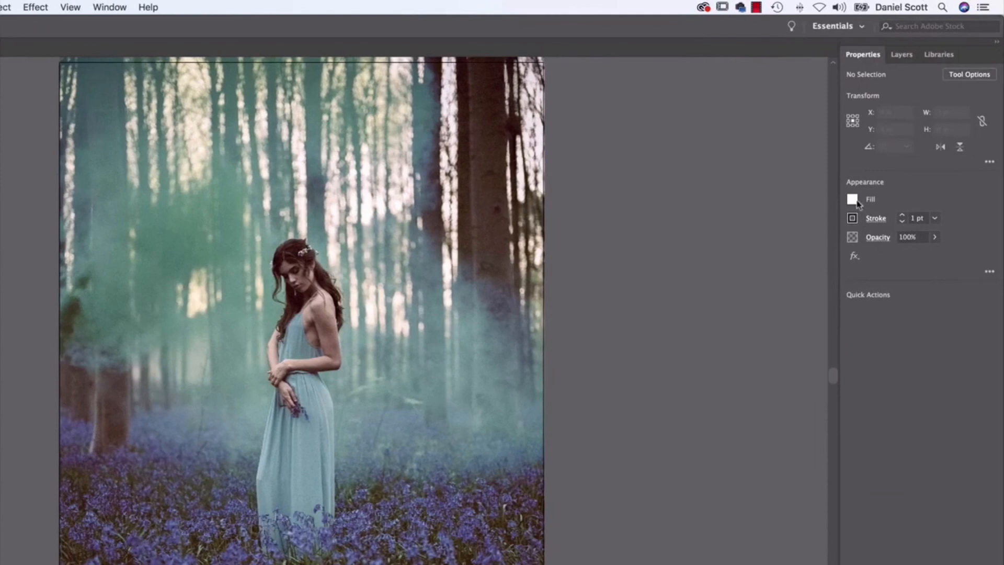
click(947, 201)
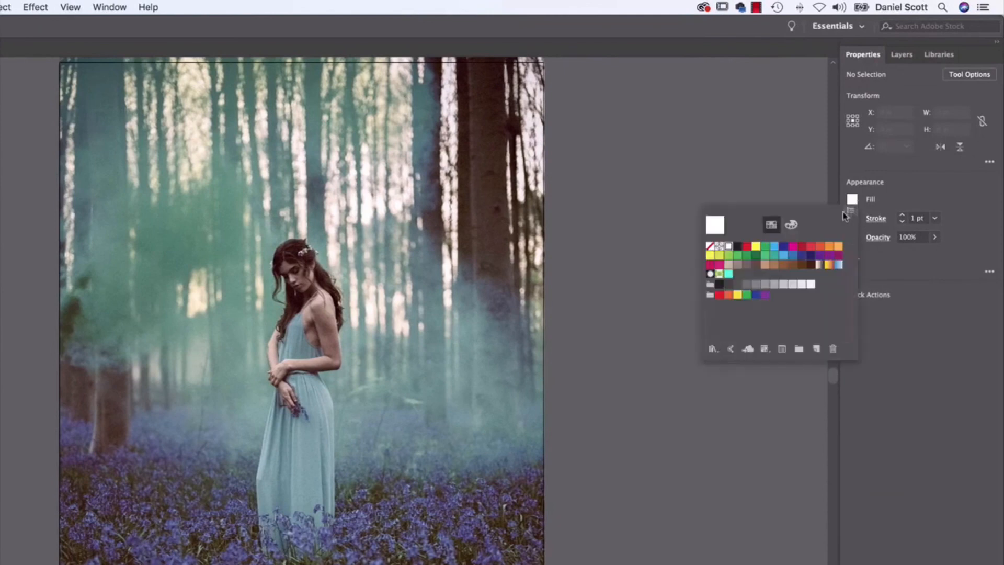
click(709, 246)
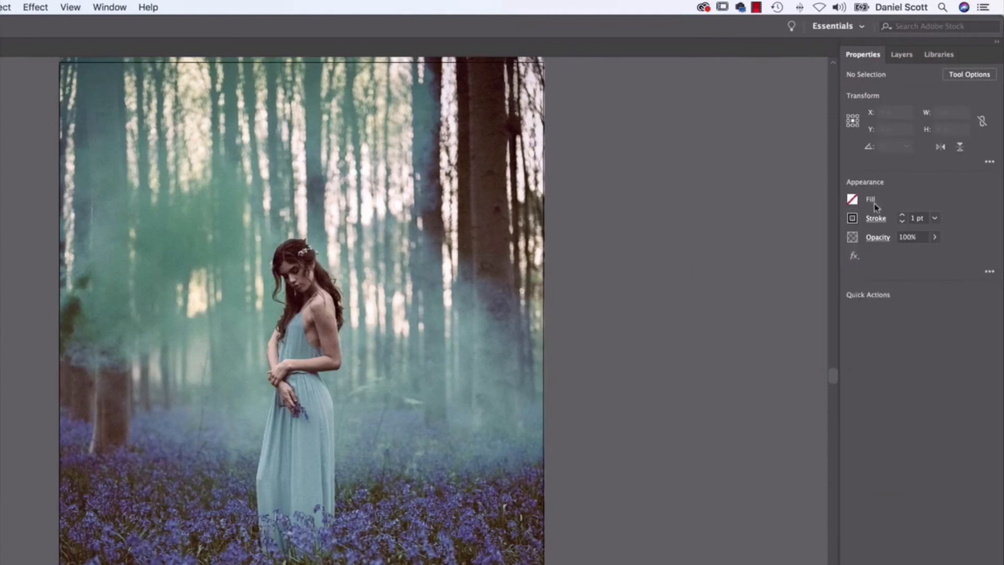
click(858, 219)
click(729, 265)
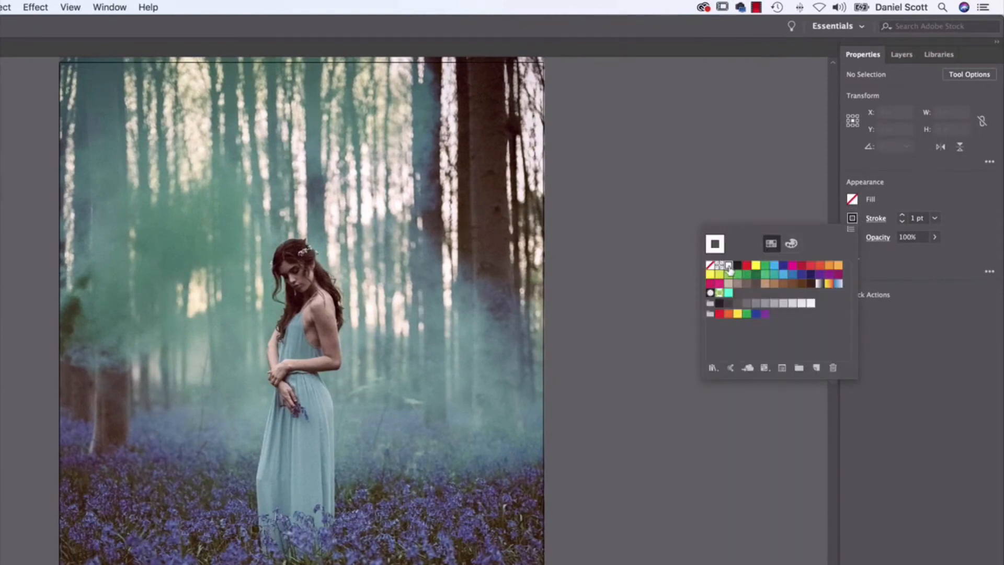
click(399, 260)
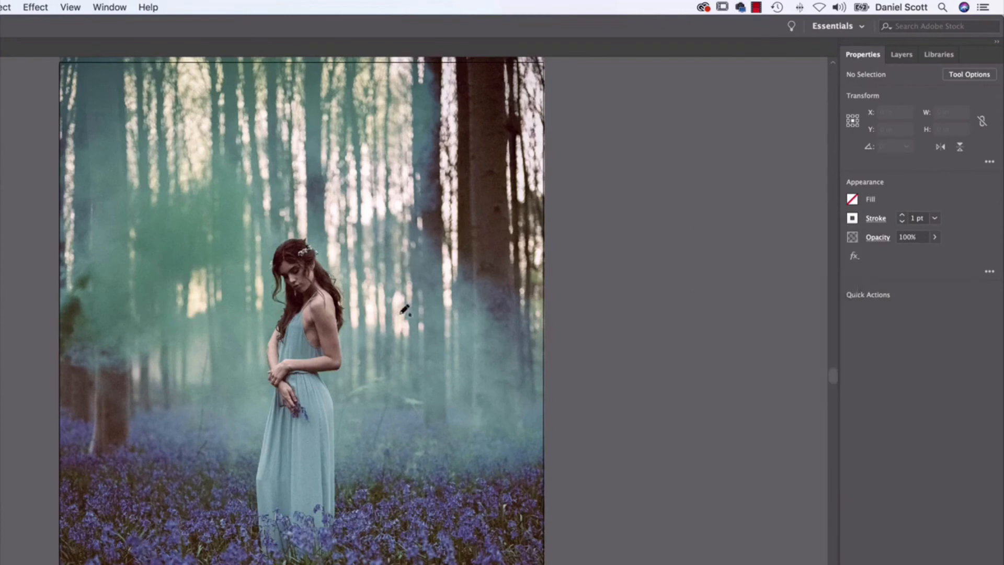
Draw a feathered wing about 2.43 in wide and 4.52 in high behind the woman's back with the Pencil tool, undoing one stray stroke.
mouse_move(353, 286)
mouse_down()
mouse_move(477, 210)
mouse_move(488, 147)
mouse_move(445, 264)
mouse_up()
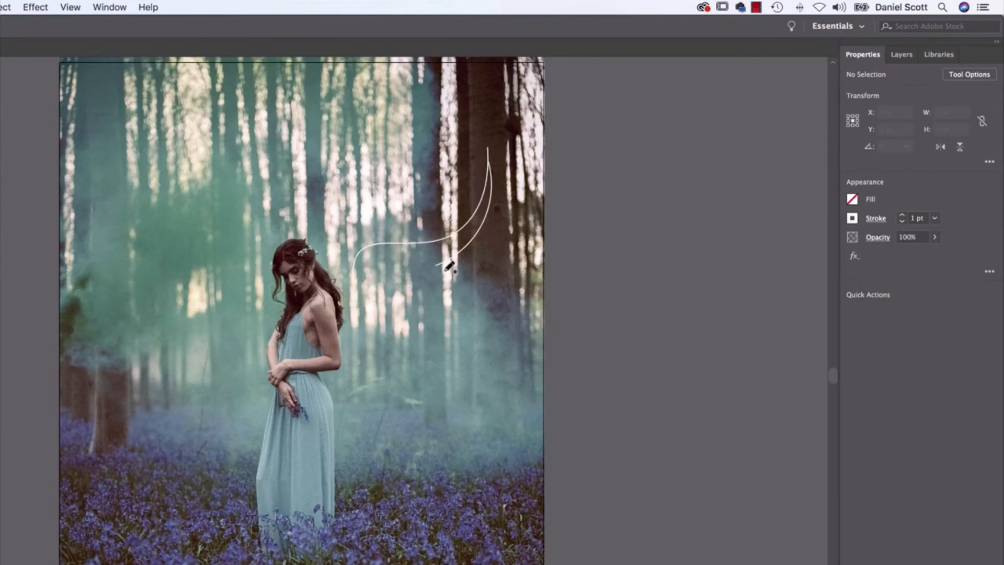
mouse_move(455, 265)
mouse_down()
mouse_move(420, 302)
mouse_move(399, 308)
mouse_move(403, 295)
mouse_move(360, 380)
mouse_up()
key(super+z)
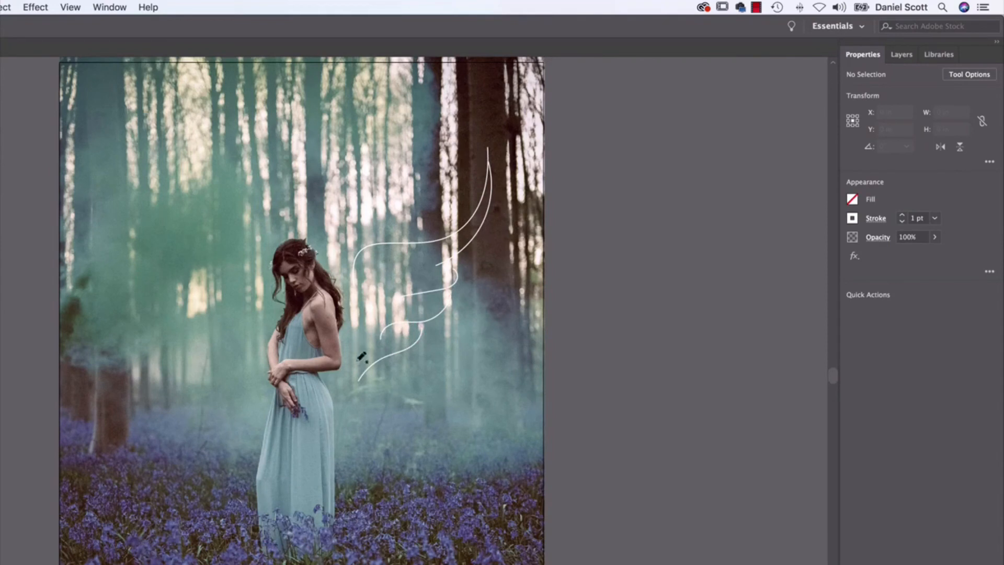
mouse_move(366, 331)
mouse_down()
mouse_move(375, 290)
mouse_move(416, 261)
mouse_up()
drag(396, 361, 366, 404)
key(v)
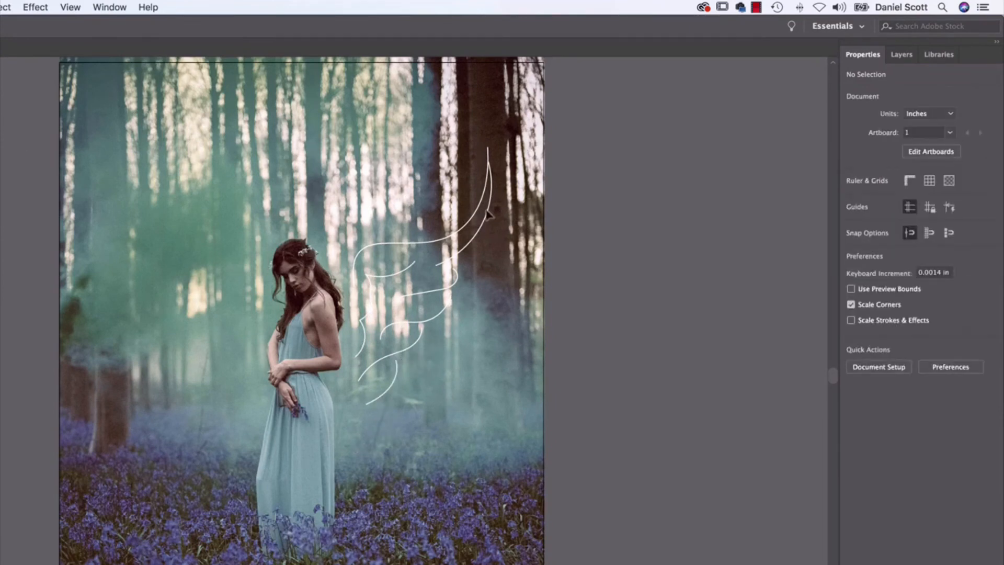
Select the white wing and open the Grunge brushes vector pack library, enlarging its panel and placing it beside the forest photo.
click(352, 360)
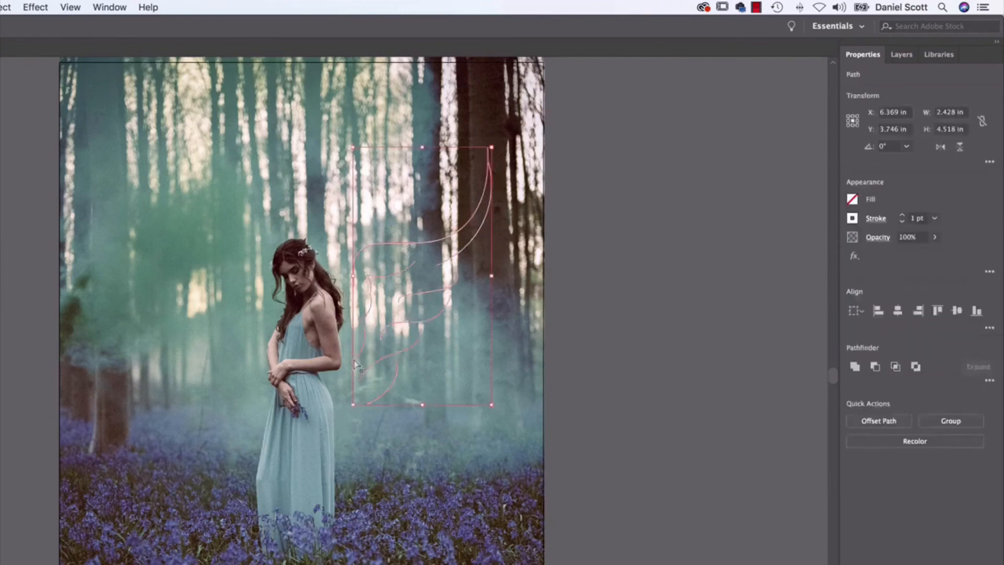
key(super+equal)
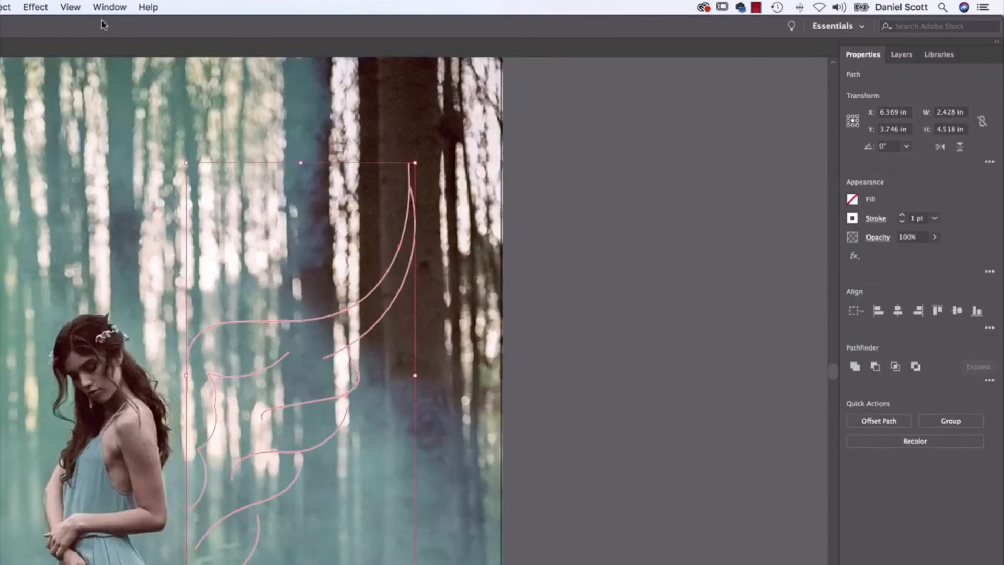
click(107, 7)
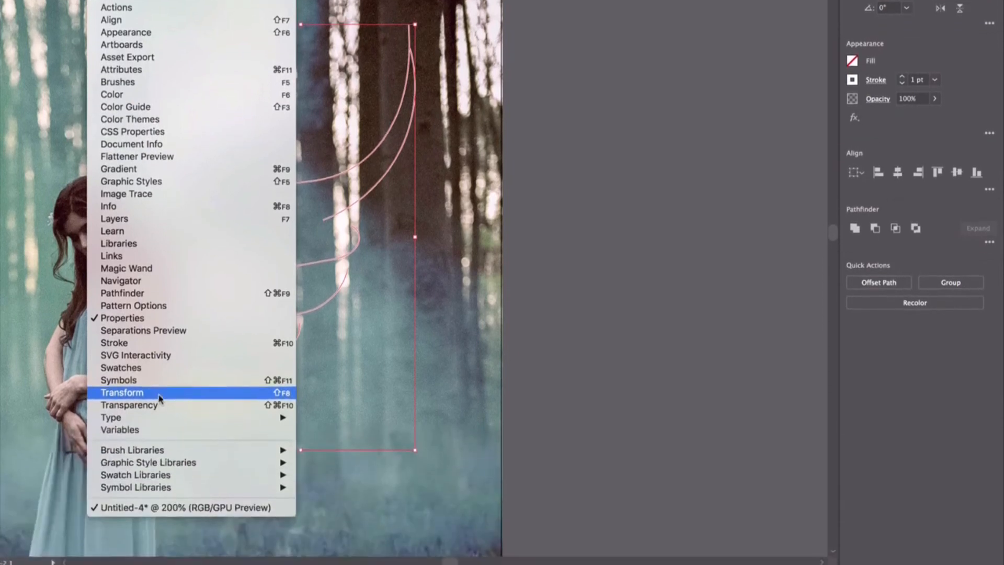
mouse_move(155, 447)
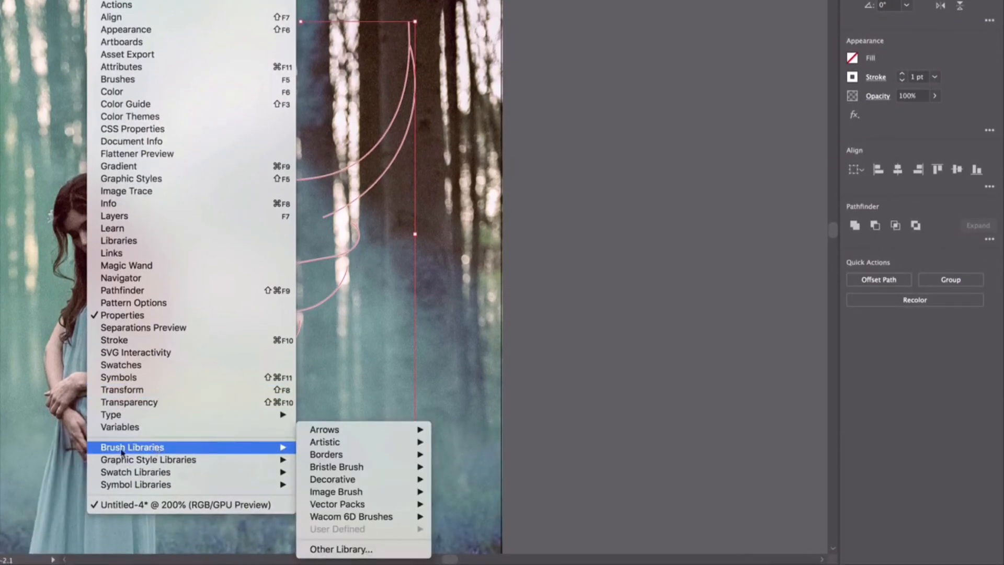
mouse_move(379, 442)
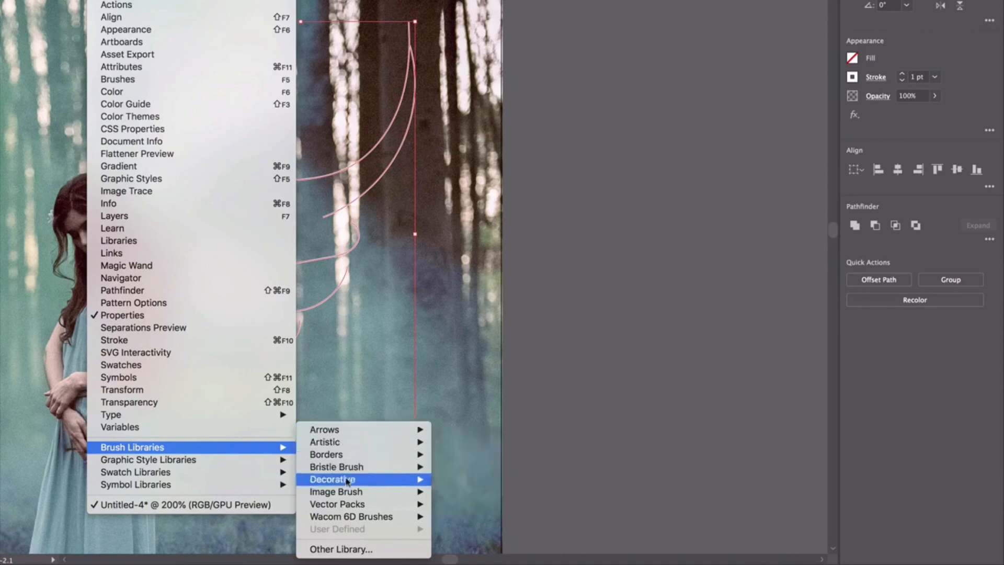
mouse_move(359, 505)
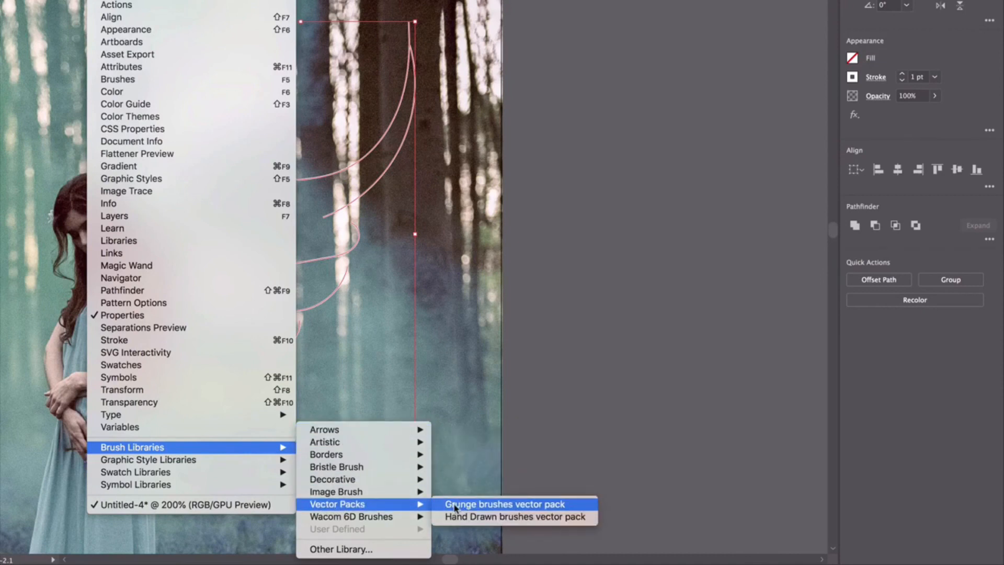
mouse_move(361, 445)
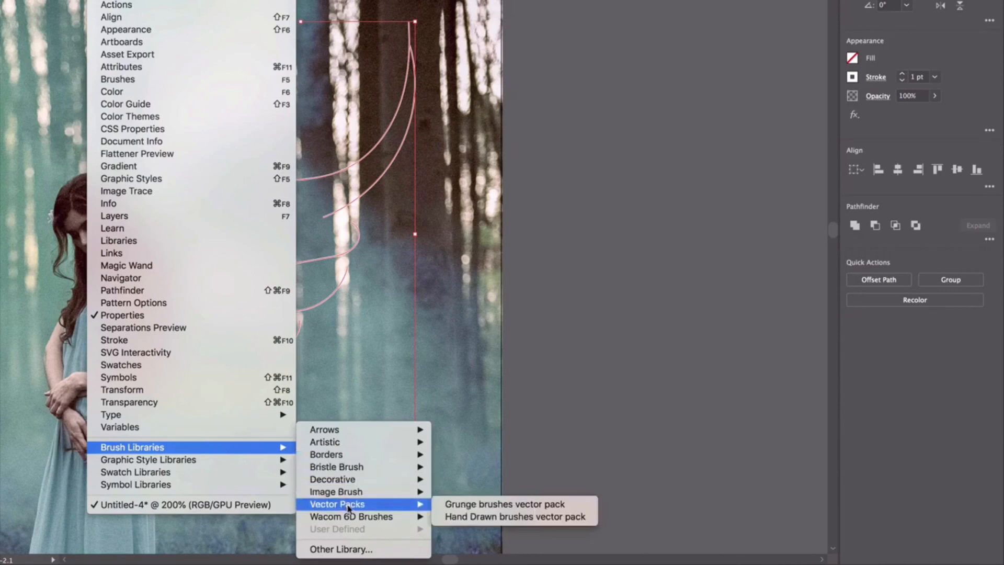
click(504, 506)
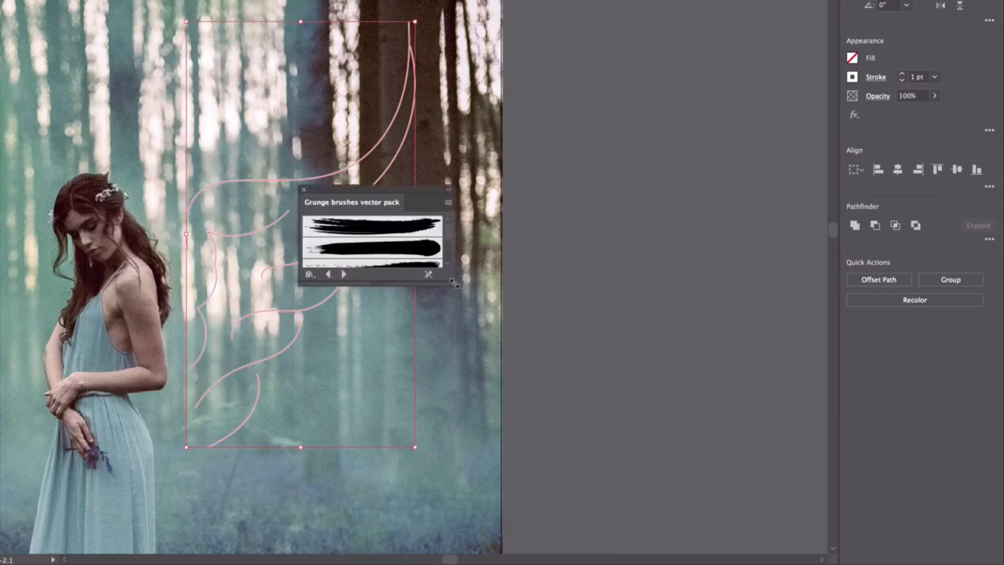
drag(455, 283, 453, 486)
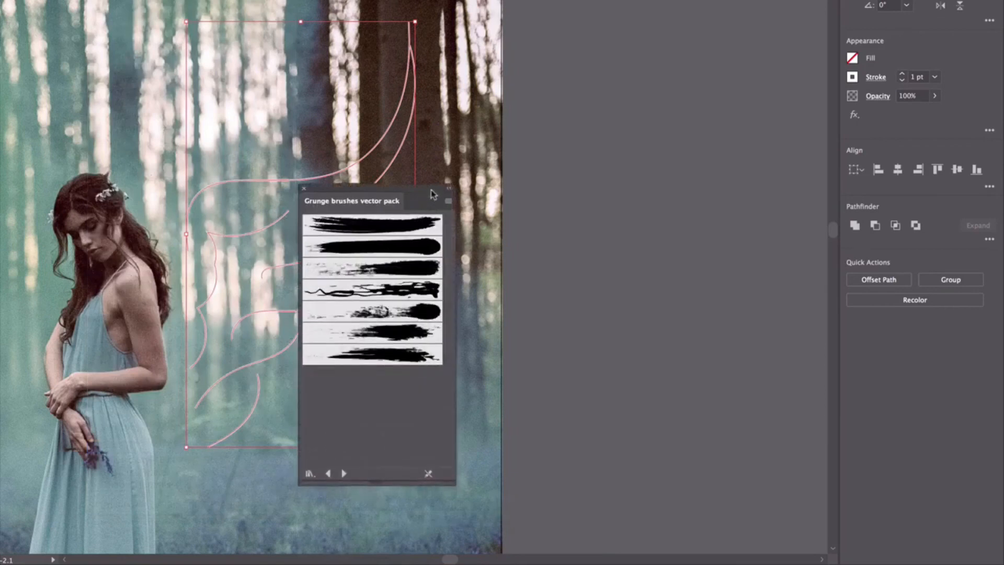
drag(431, 190, 651, 22)
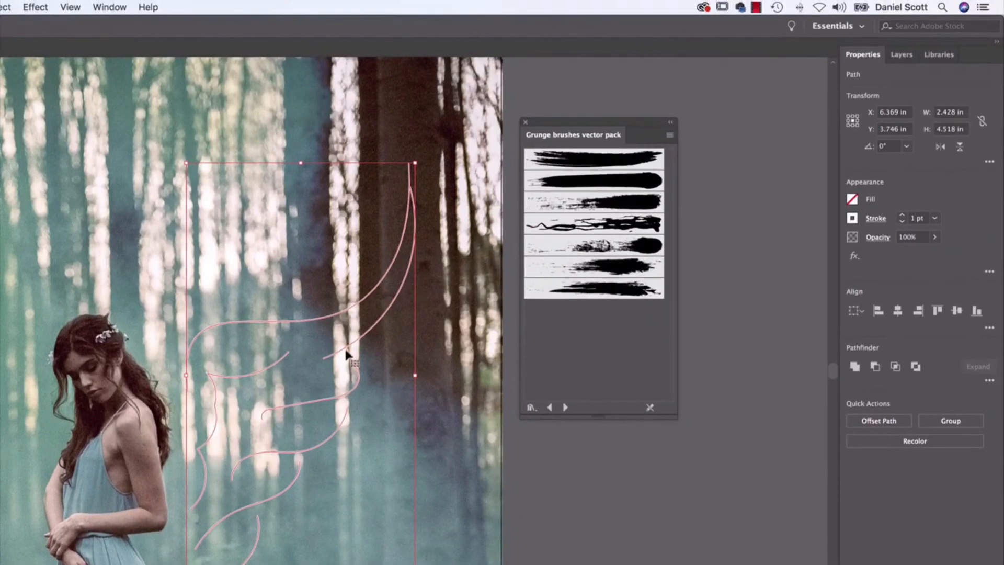
Apply the first grunge brush to the wing and thin its stroke weight to 0.25 pt.
click(580, 161)
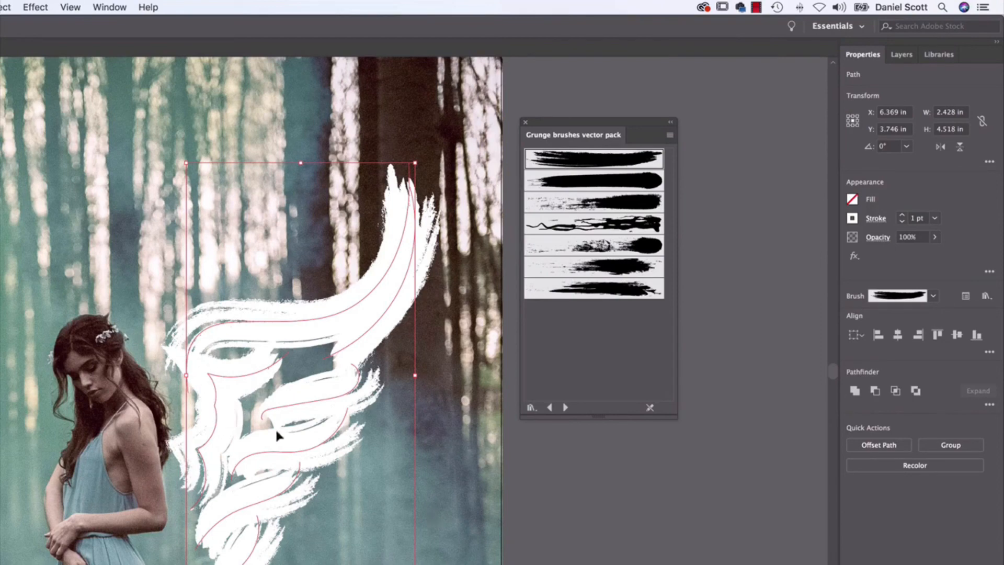
click(534, 486)
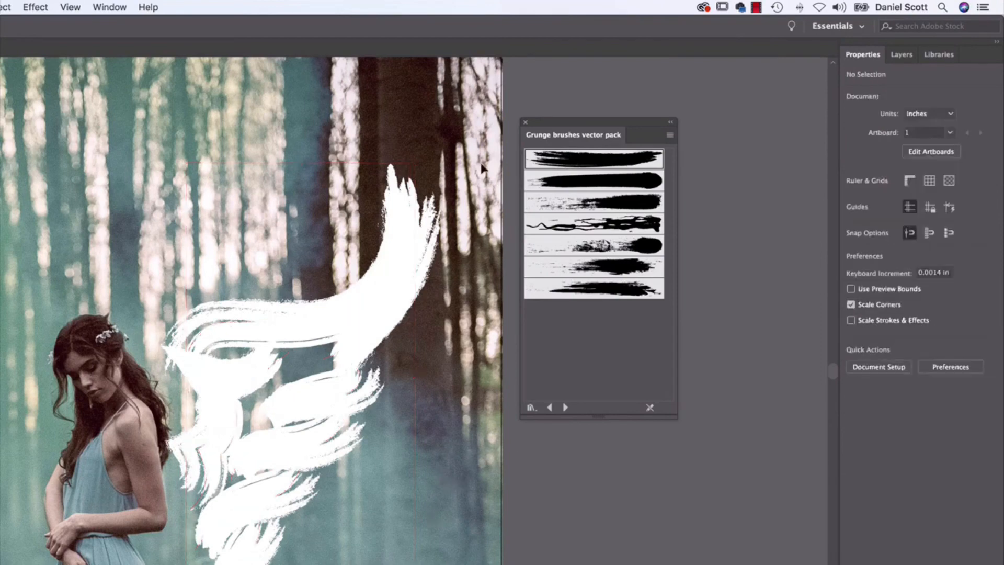
click(201, 369)
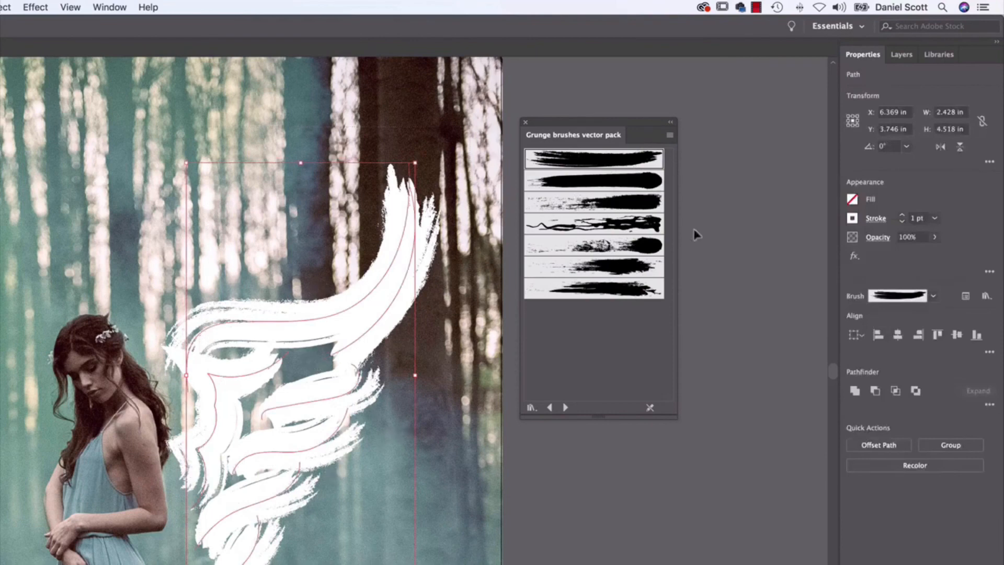
click(936, 220)
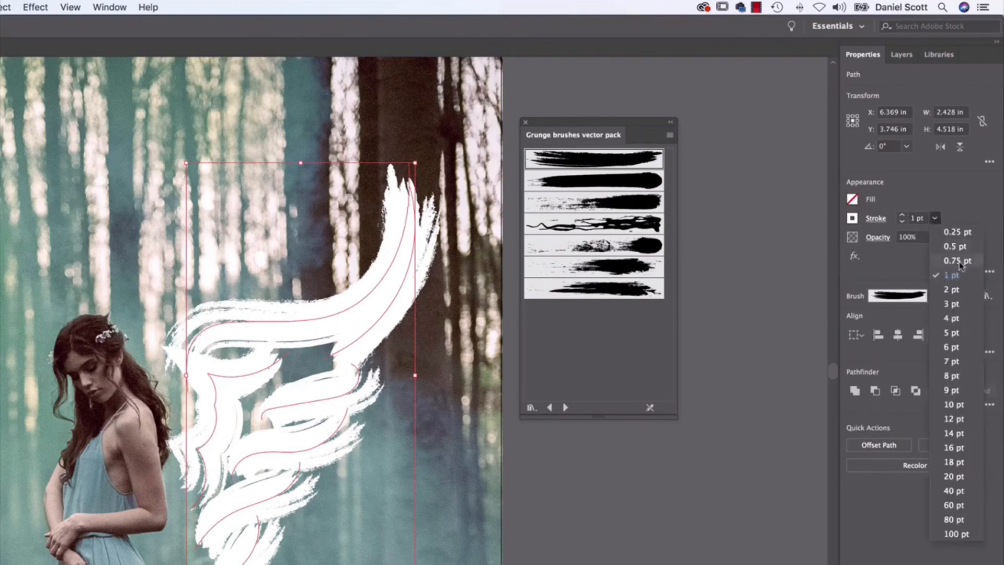
click(959, 261)
click(935, 220)
click(954, 246)
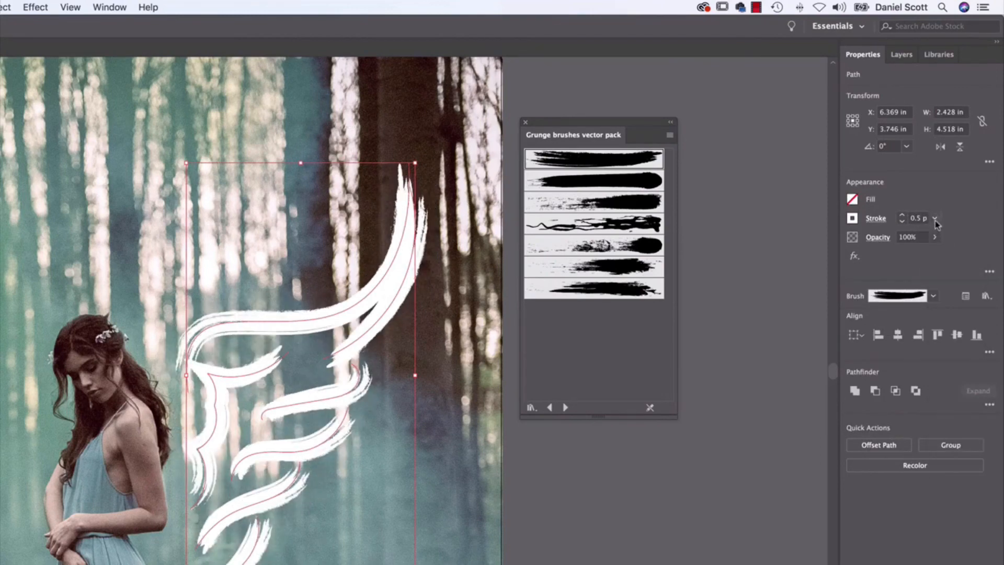
click(935, 219)
click(951, 233)
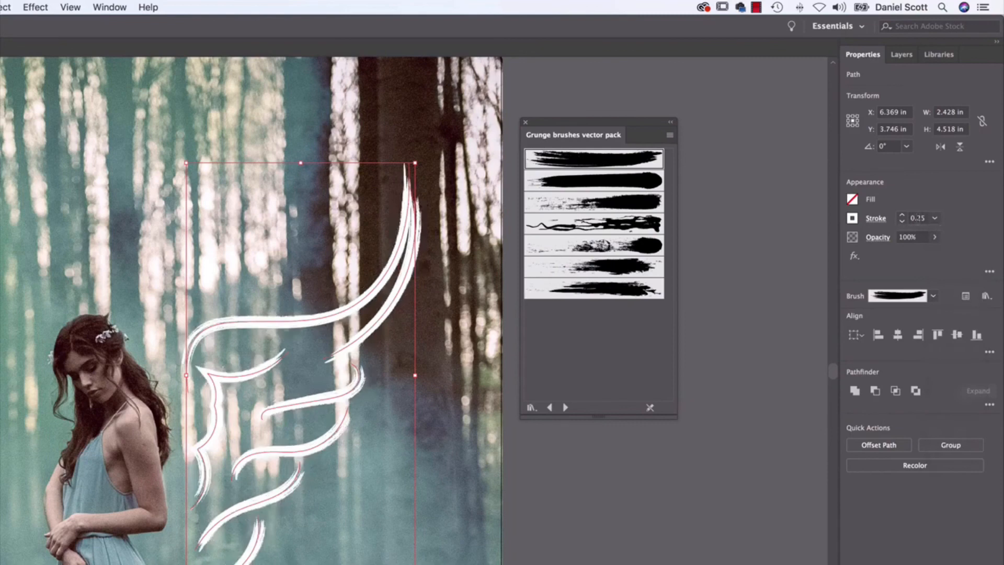
click(437, 366)
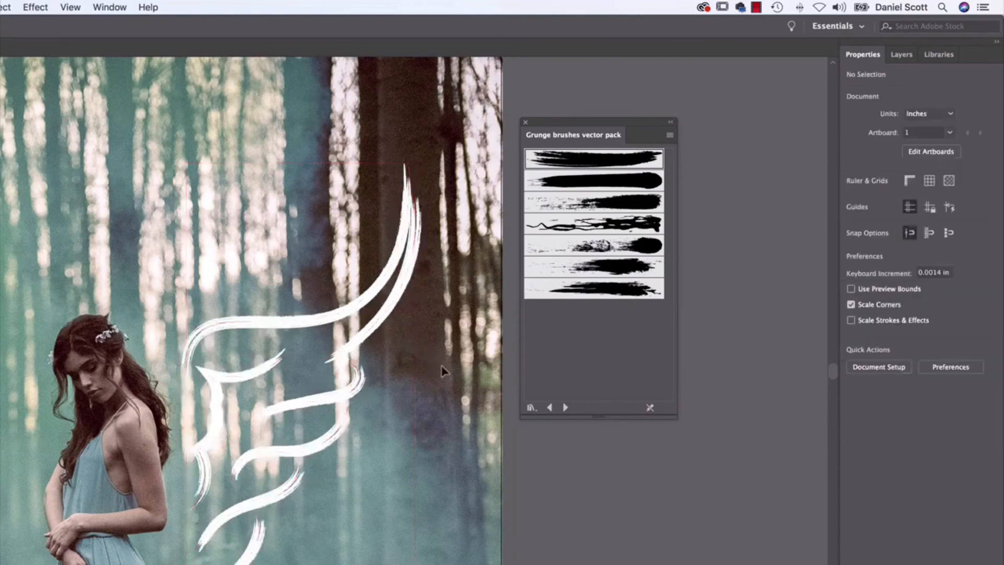
Set the brushed wing's stroke weight to 0.05 pt and deselect it.
click(252, 459)
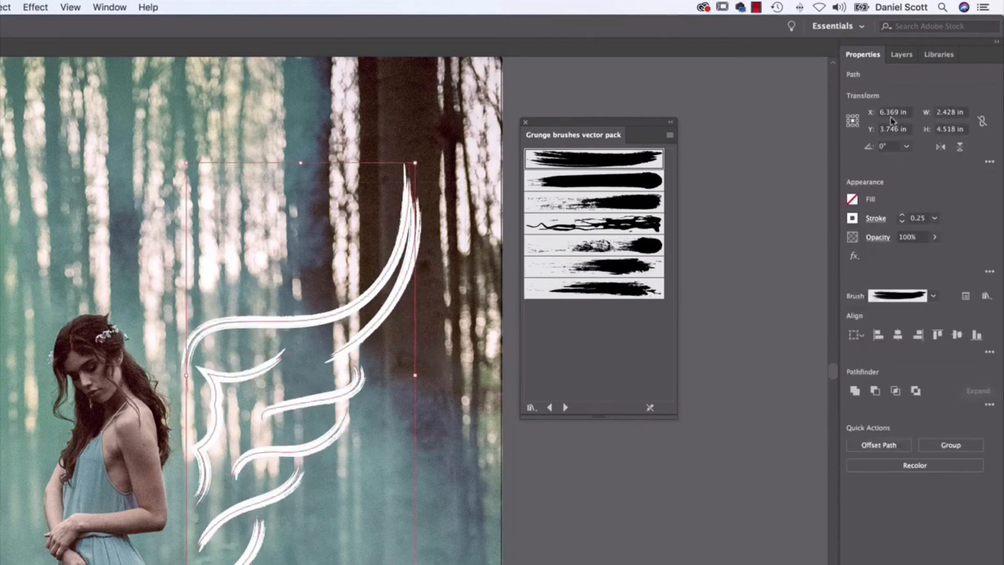
click(920, 218)
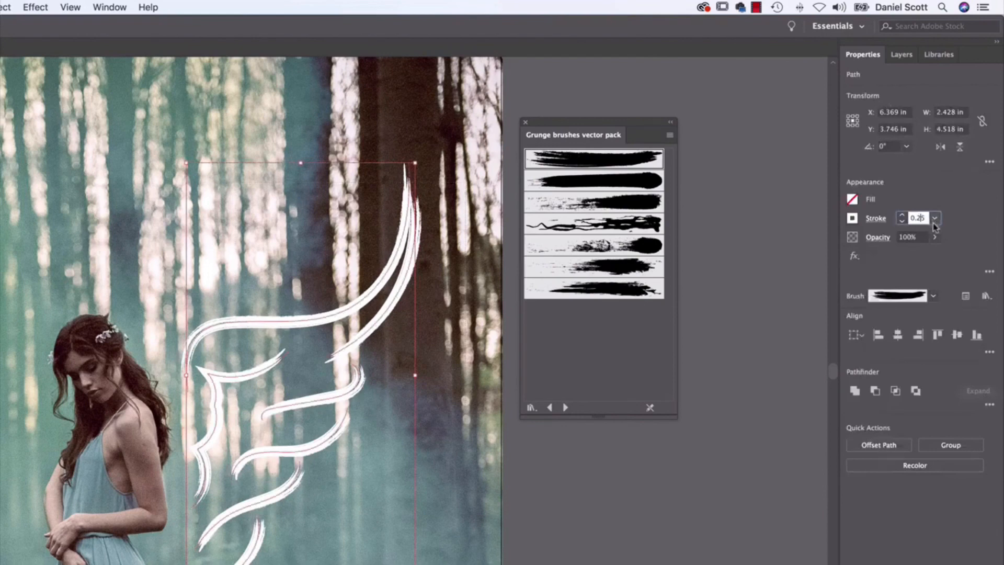
key(BackSpace)
key(Return)
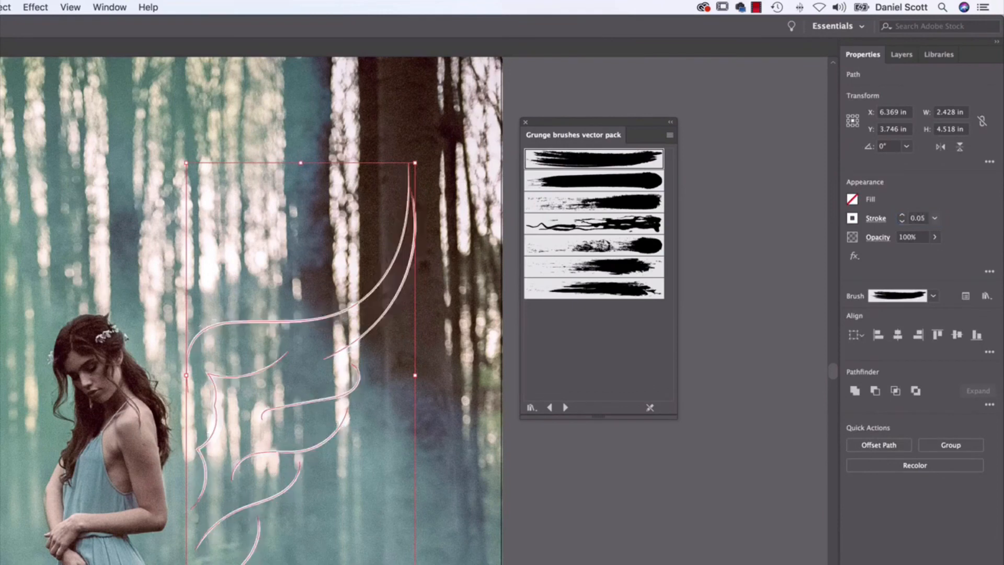
click(450, 252)
Reselect the wing and set its stroke weight to 0.15 pt.
click(255, 541)
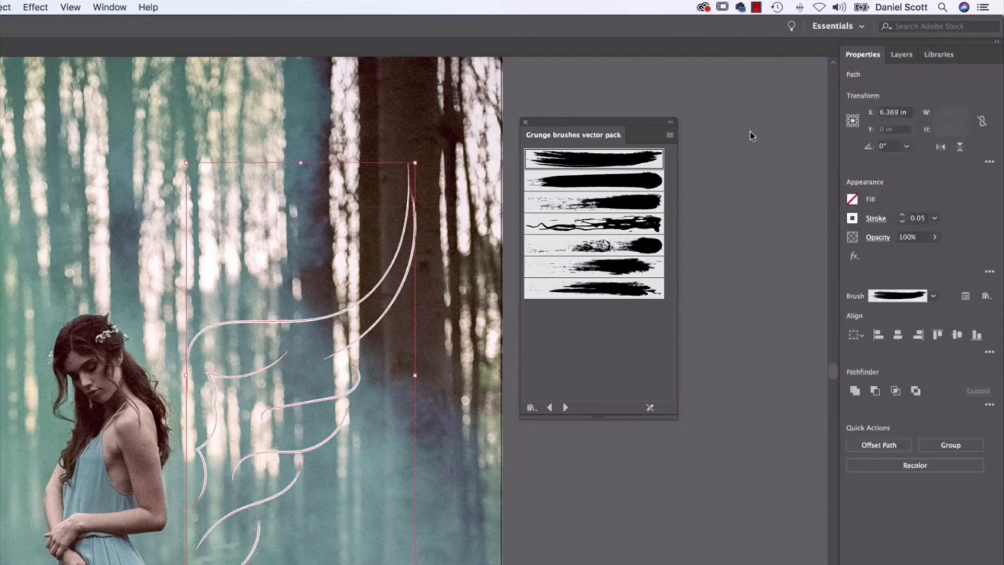
click(921, 218)
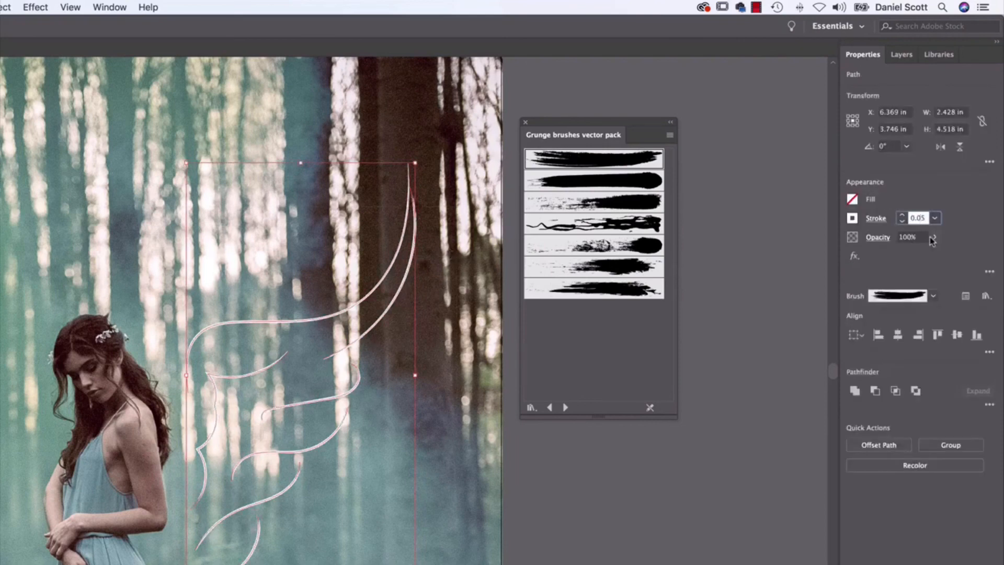
key(BackSpace)
text(1)
key(Return)
click(419, 453)
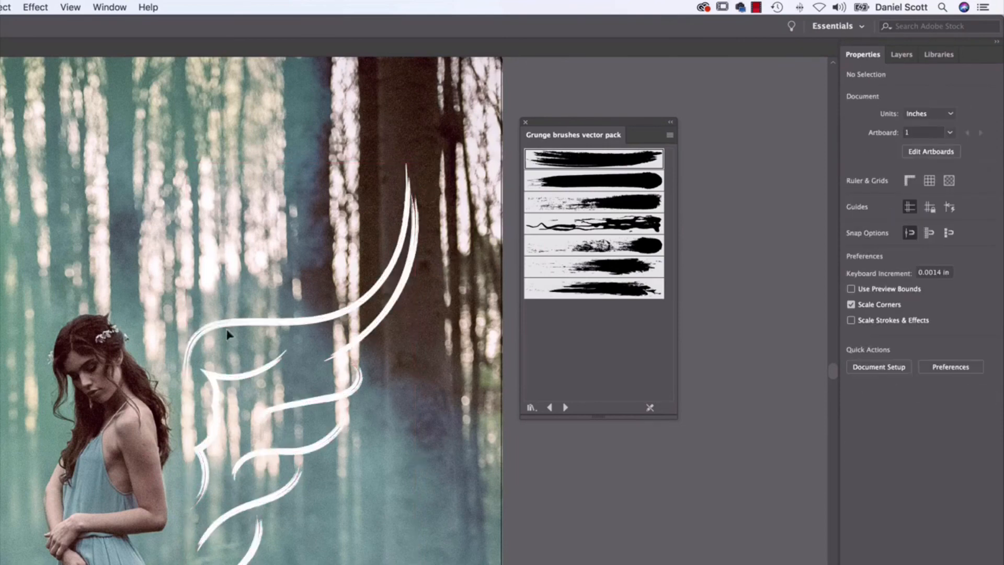
Try several other grunge brushes on the selected wing and settle on the third brush in the pack.
drag(227, 331, 378, 559)
click(593, 204)
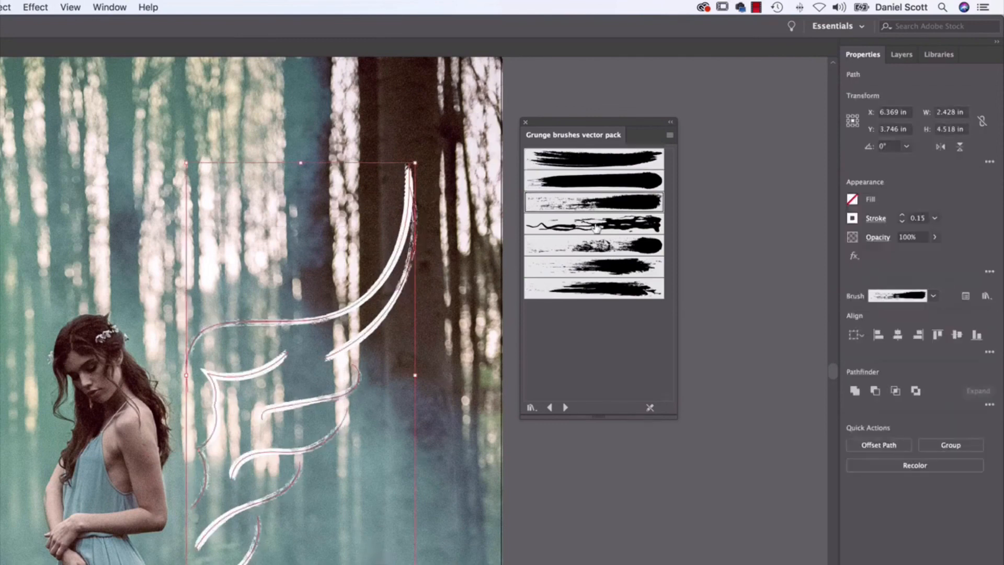
click(596, 227)
click(596, 259)
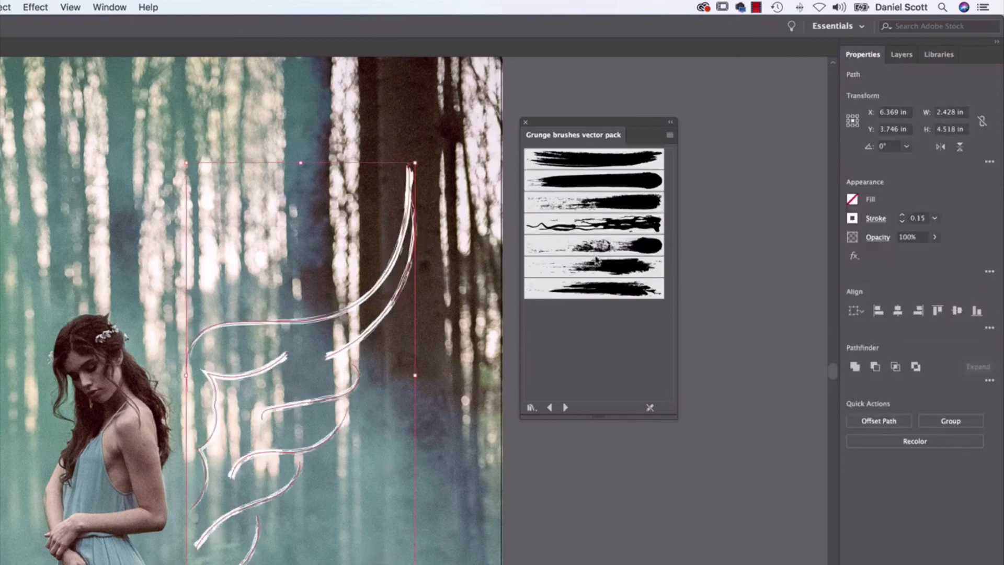
click(575, 294)
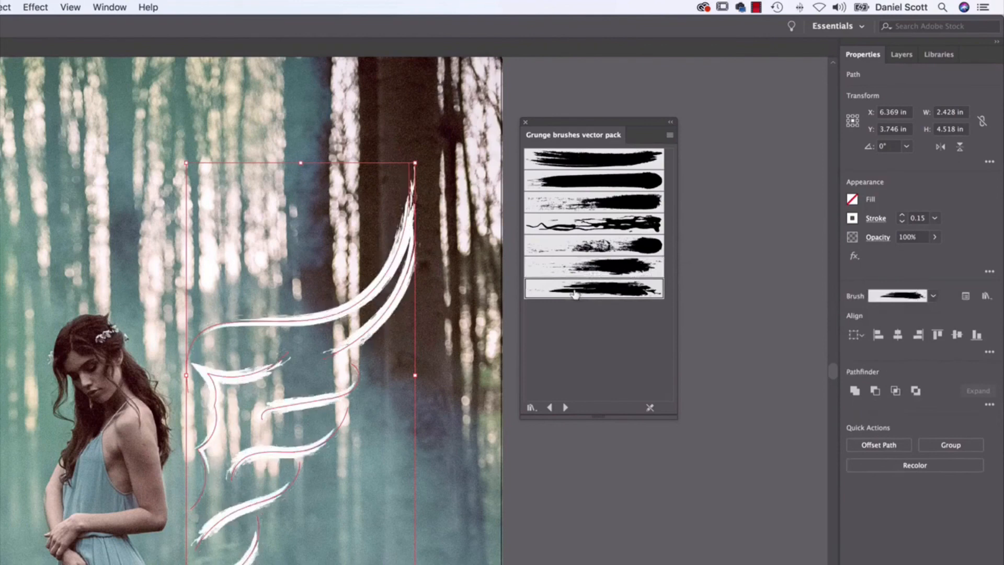
click(638, 208)
click(636, 226)
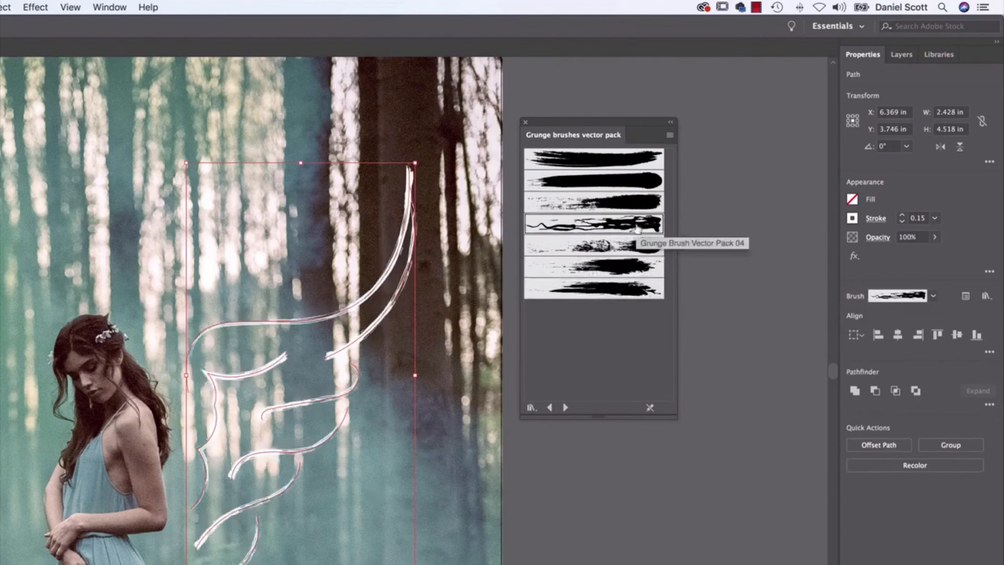
click(613, 200)
click(619, 187)
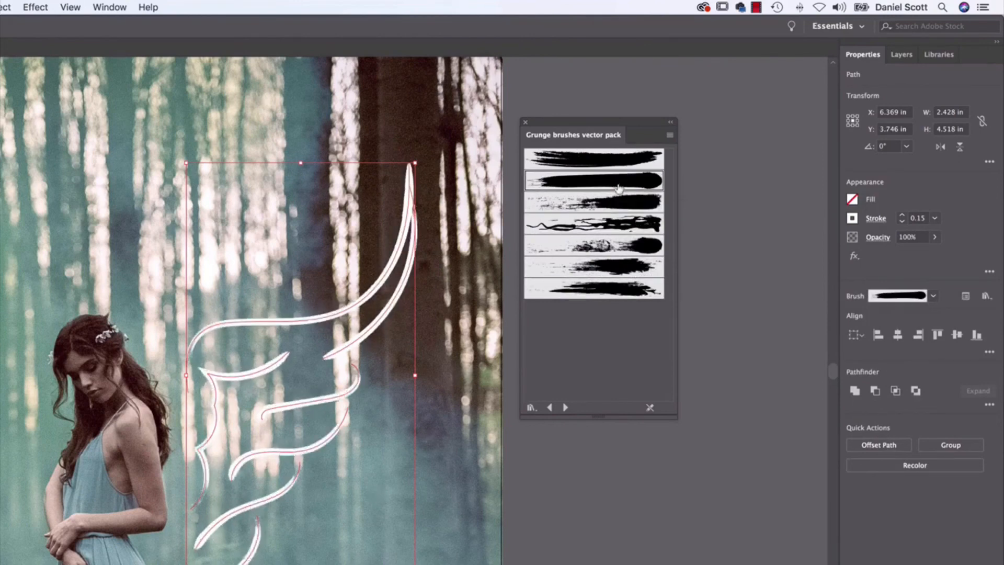
click(617, 202)
click(461, 417)
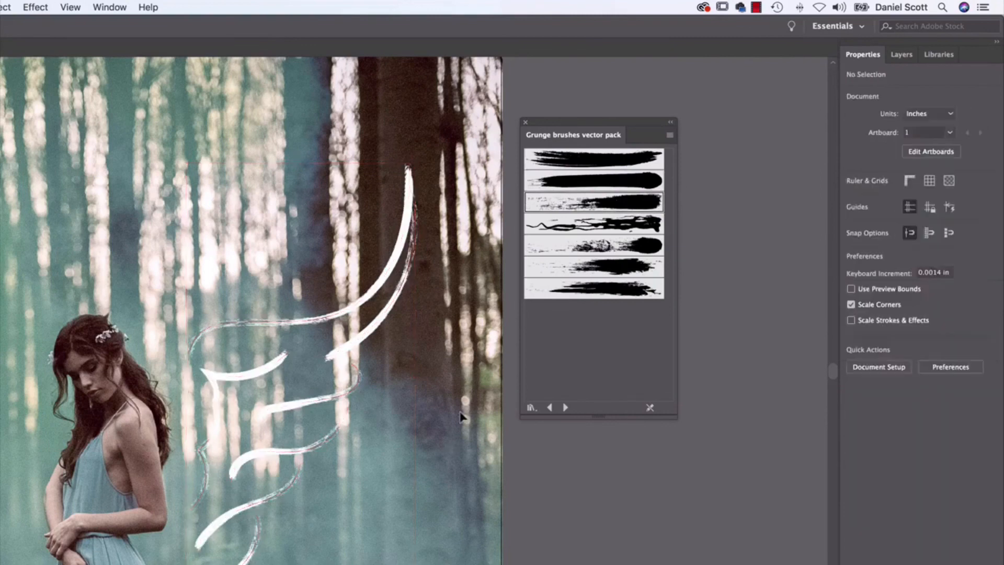